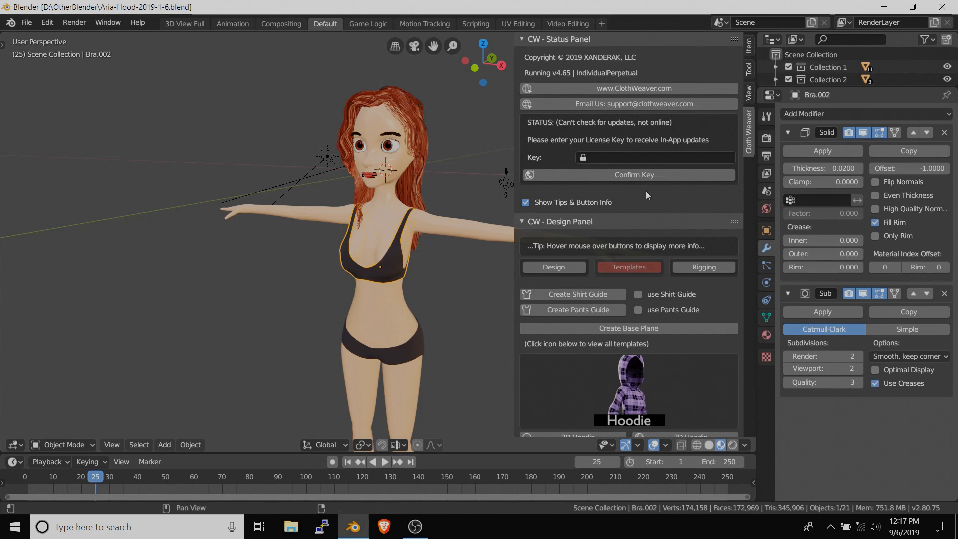
- Create a Cloth Weaver shirt guide and scale it up to about 6 times its size
{"action": "scroll", "coordinate": [662, 316], "scroll_direction": "down", "scroll_amount": 1}
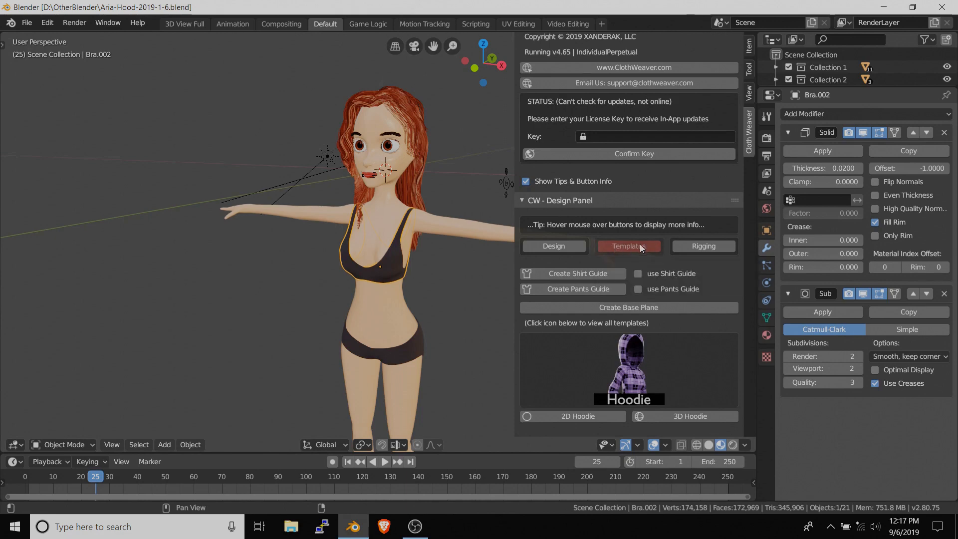
{"action": "left_click", "coordinate": [594, 272]}
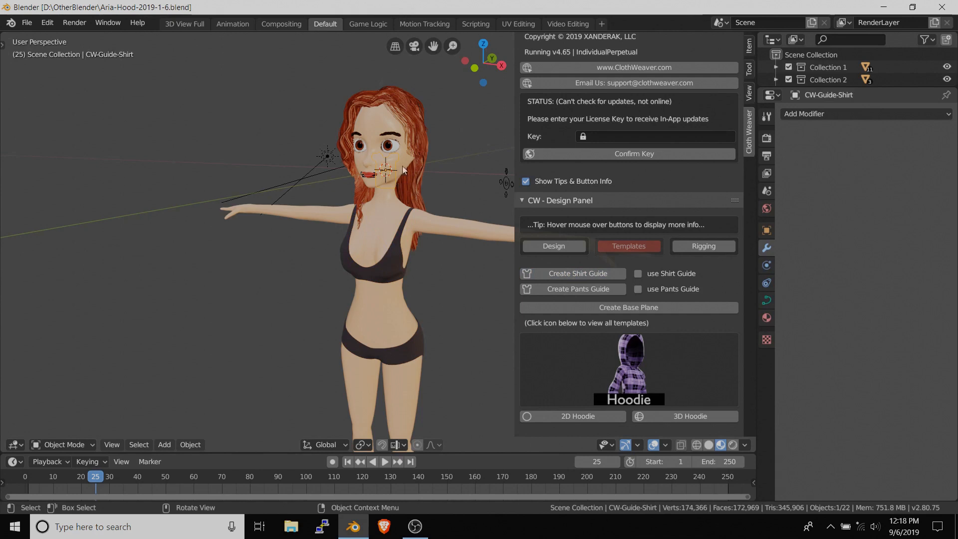
{"action": "key", "text": "s"}
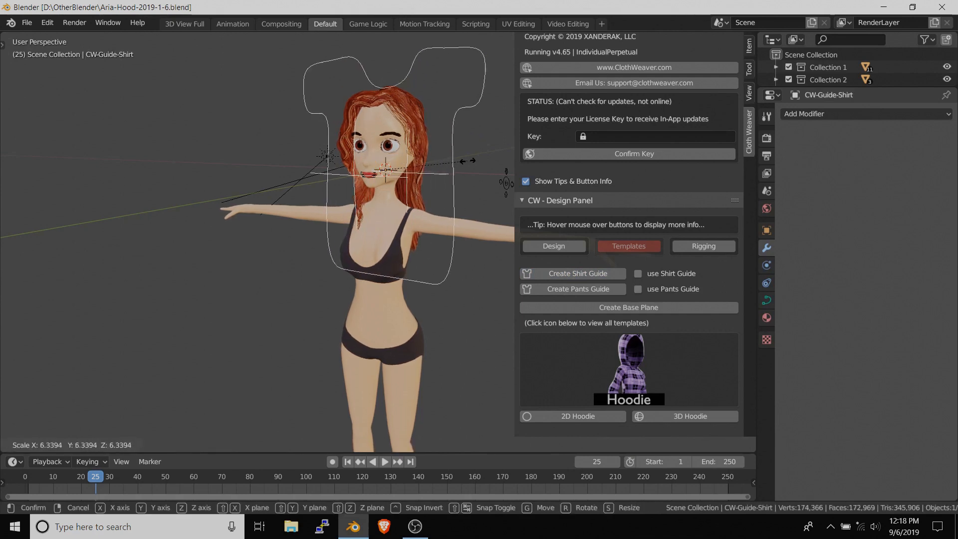
{"action": "left_click", "coordinate": [464, 164]}
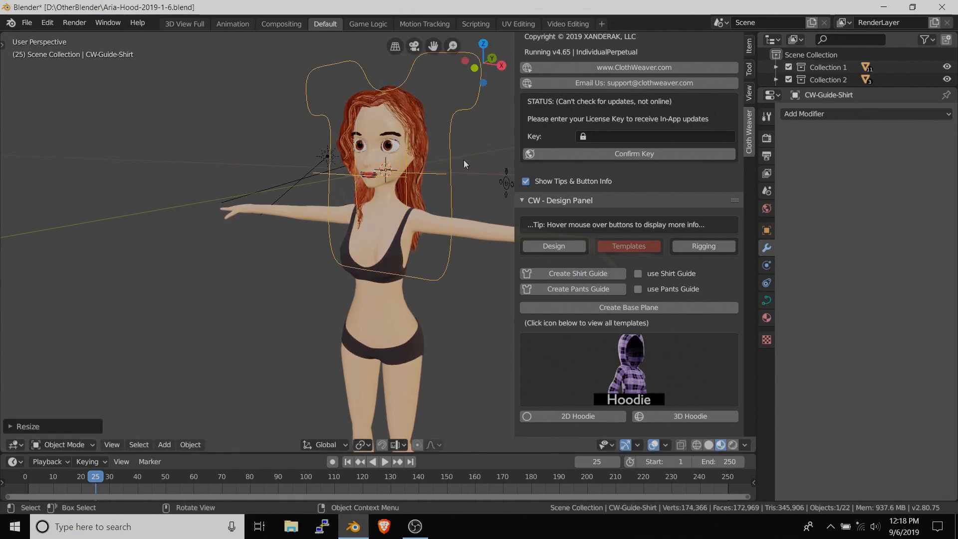
- In the right view, lower the shirt guide about 9 units along Z and shift it about -0.9 along Y towards the torso
{"action": "key", "text": "KP_3"}
{"action": "key", "text": "g"}
{"action": "key", "text": "z"}
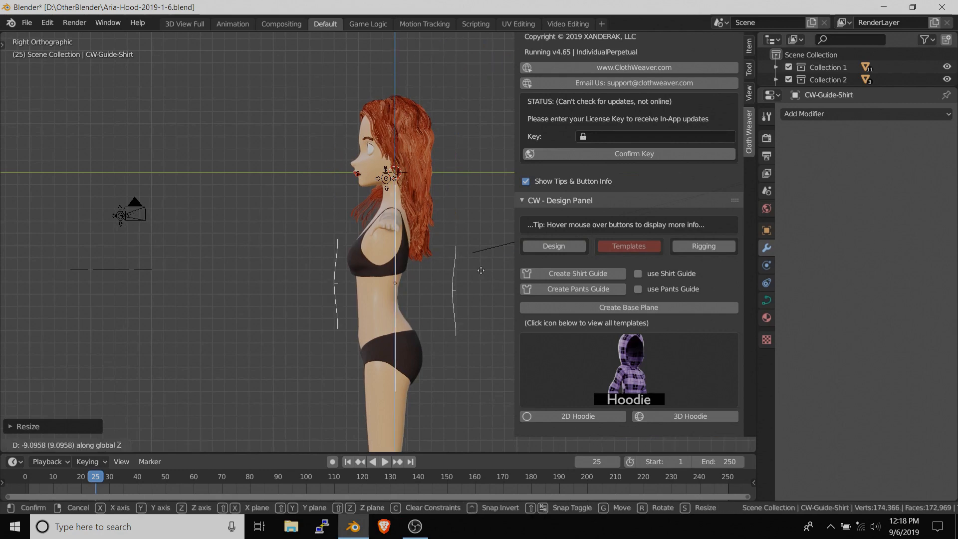
{"action": "left_click", "coordinate": [479, 266]}
{"action": "key", "text": "g"}
{"action": "key", "text": "y"}
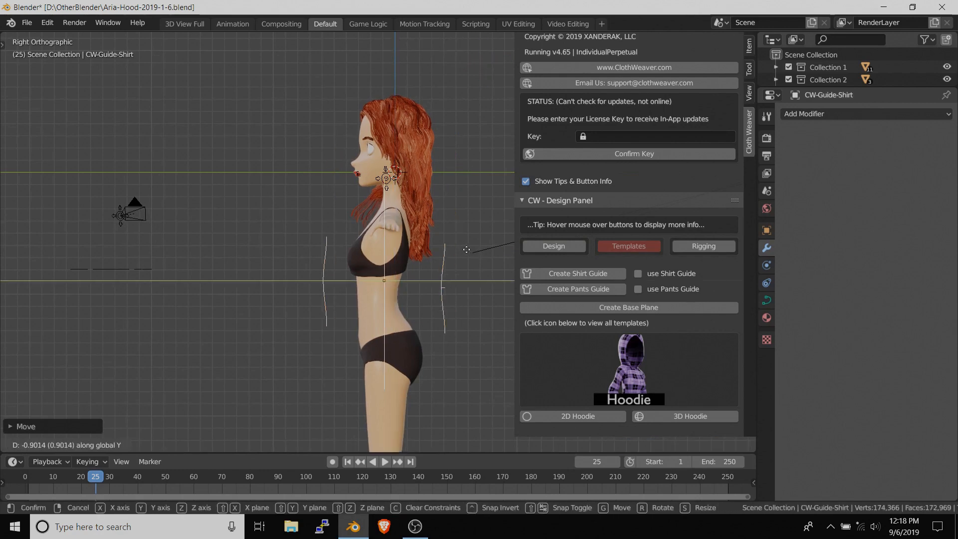
{"action": "left_click", "coordinate": [466, 249]}
- Refine the shirt guide's Y position and raise it slightly along Z so it surrounds the character's torso
{"action": "key", "text": "g"}
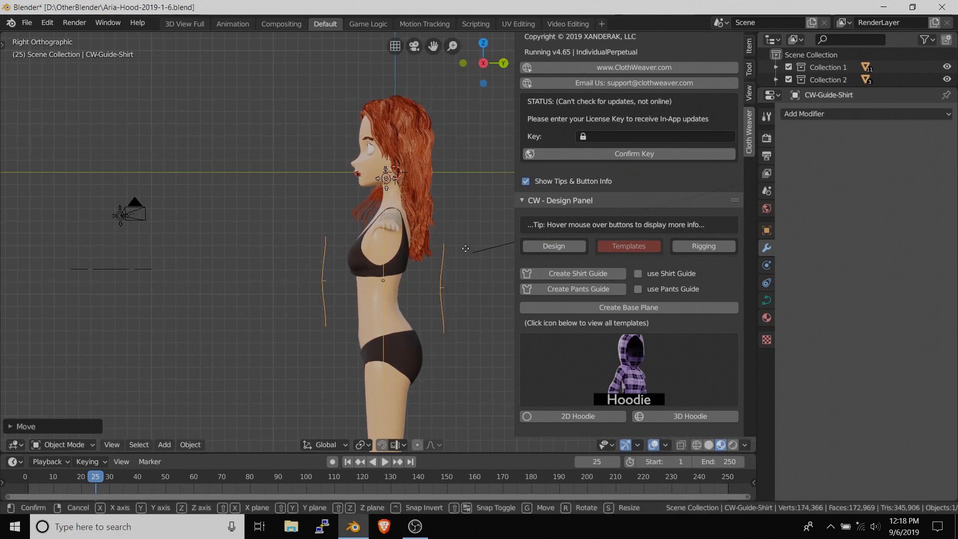
{"action": "key", "text": "y"}
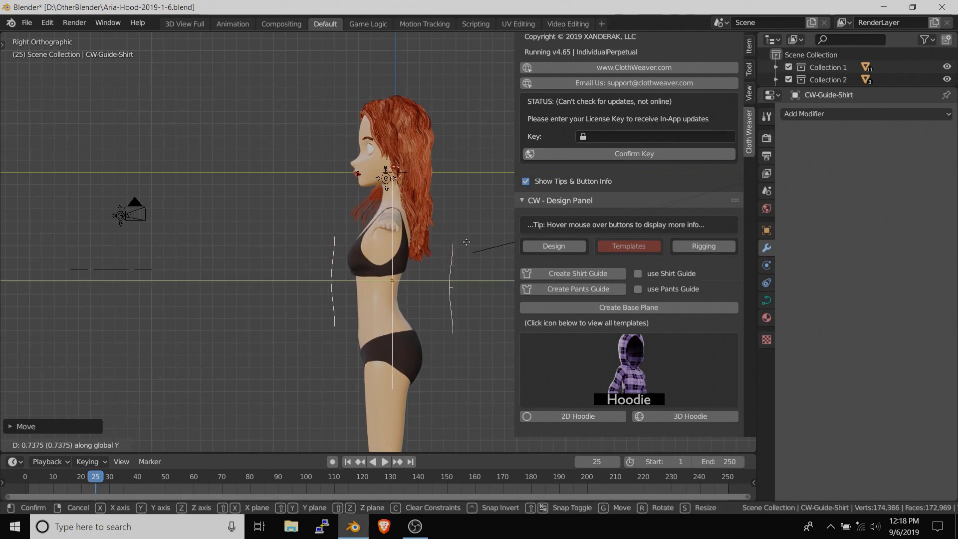
{"action": "left_click", "coordinate": [467, 243]}
{"action": "key", "text": "g"}
{"action": "key", "text": "z"}
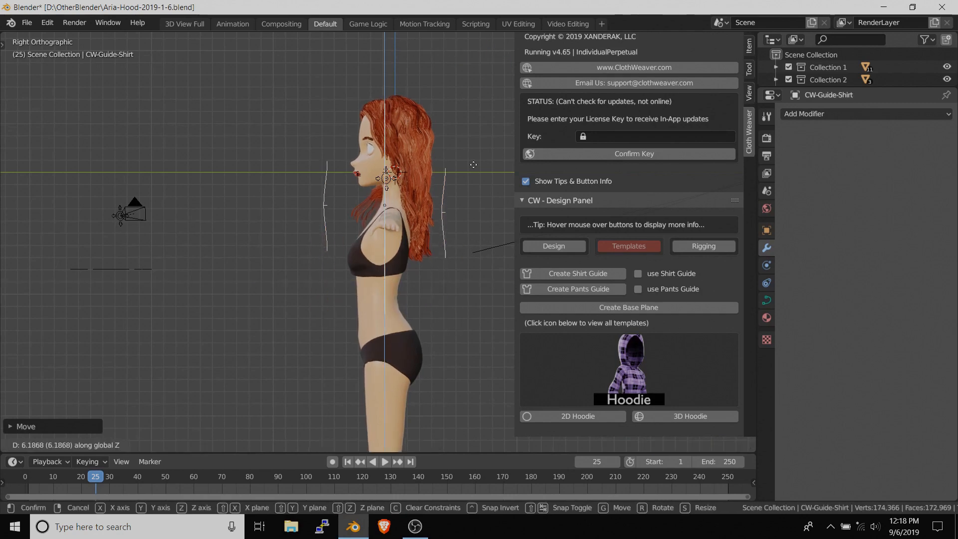
{"action": "left_click", "coordinate": [409, 208]}
{"action": "middle_click_drag", "start_coordinate": [409, 208], "coordinate": [466, 218]}
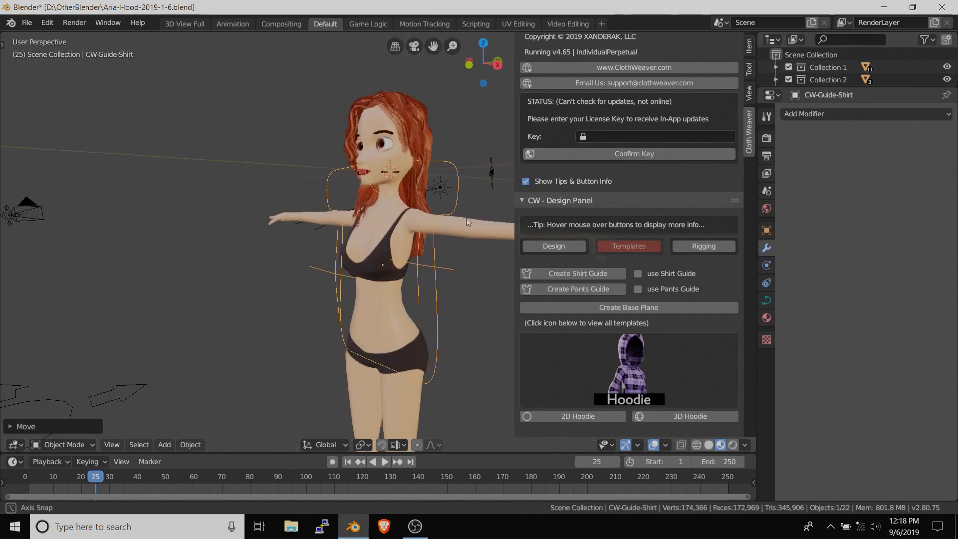
- In the front view, scale the shirt guide down and adjust its height to sit between the character's shoulders and hips
{"action": "key", "text": "KP_1"}
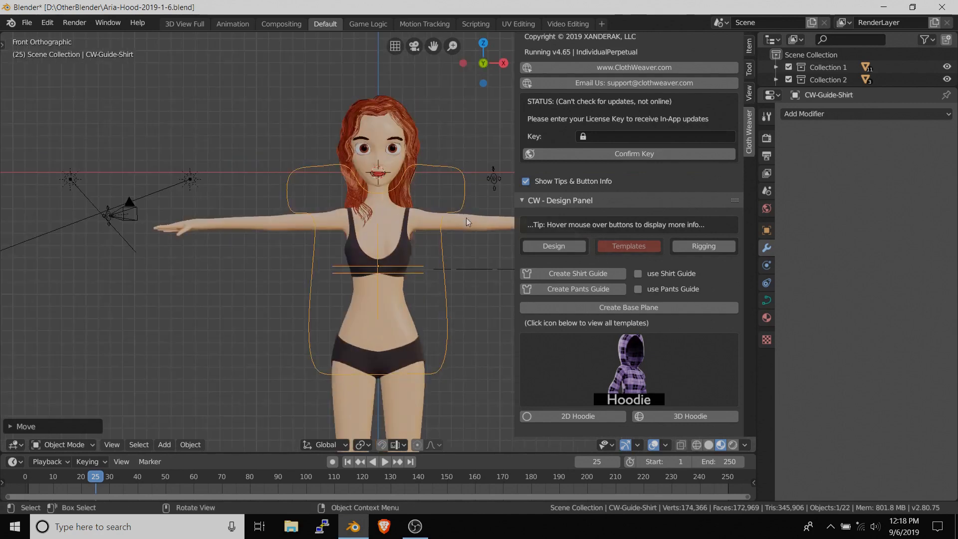
{"action": "key", "text": "g"}
{"action": "key", "text": "z"}
{"action": "left_click", "coordinate": [470, 243]}
{"action": "key", "text": "s"}
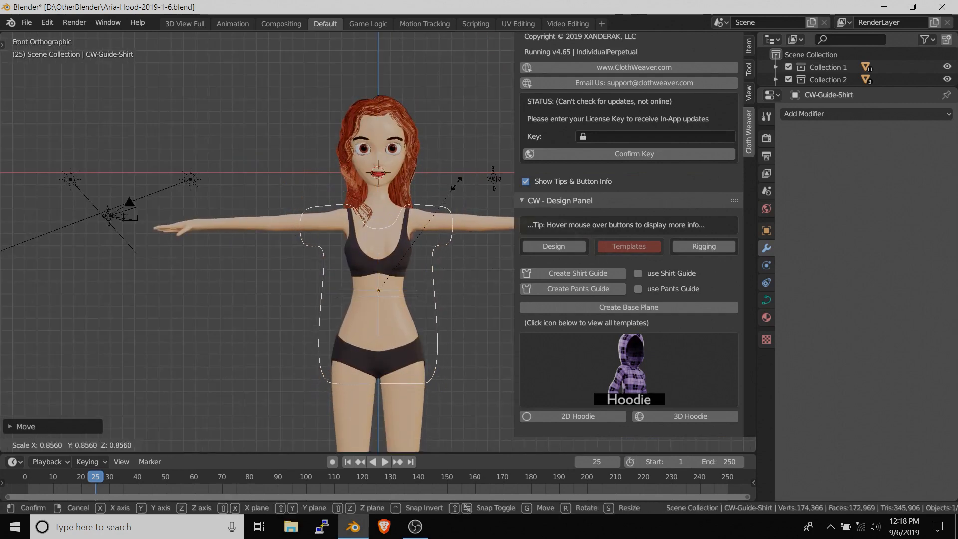
{"action": "key", "text": "z"}
{"action": "left_click", "coordinate": [455, 175]}
{"action": "key", "text": "s"}
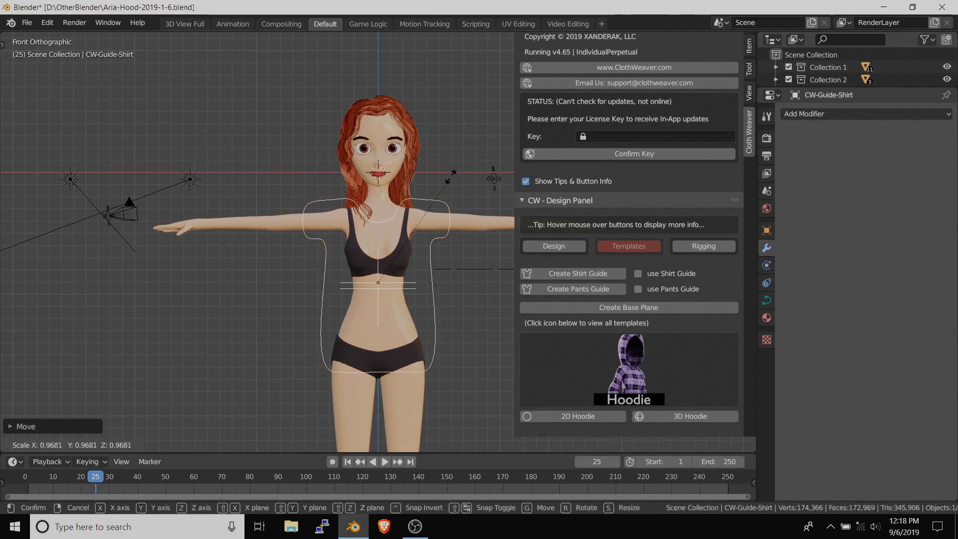
{"action": "left_click", "coordinate": [446, 180]}
- Fine-tune the shirt guide's scale and Z position until its sleeves align with the arms and its hem reaches the hips
{"action": "key", "text": "g"}
{"action": "key", "text": "z"}
{"action": "left_click", "coordinate": [446, 172]}
{"action": "key", "text": "s"}
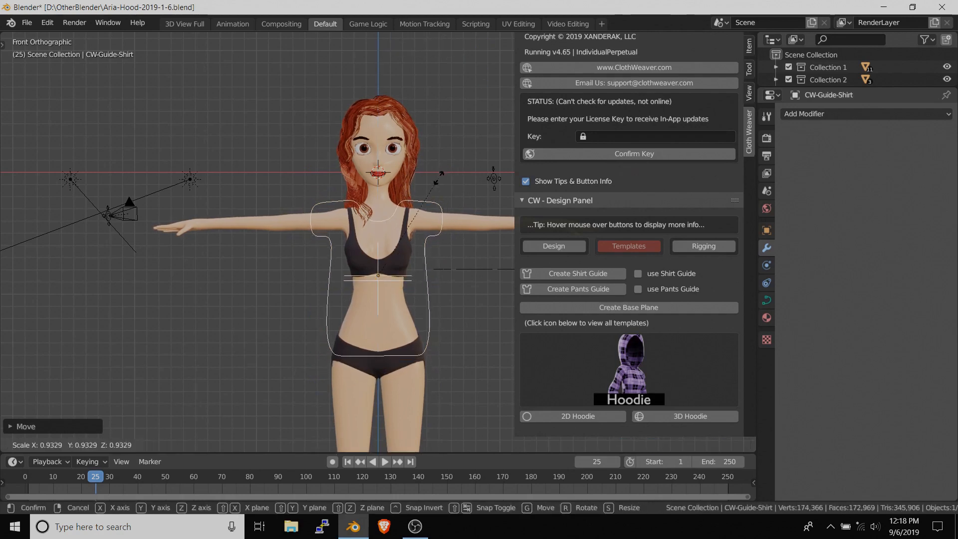
{"action": "left_click", "coordinate": [438, 178]}
{"action": "key", "text": "g"}
{"action": "key", "text": "z"}
{"action": "left_click", "coordinate": [439, 178]}
{"action": "key", "text": "s"}
{"action": "left_click", "coordinate": [441, 177]}
{"action": "key", "text": "g"}
{"action": "key", "text": "z"}
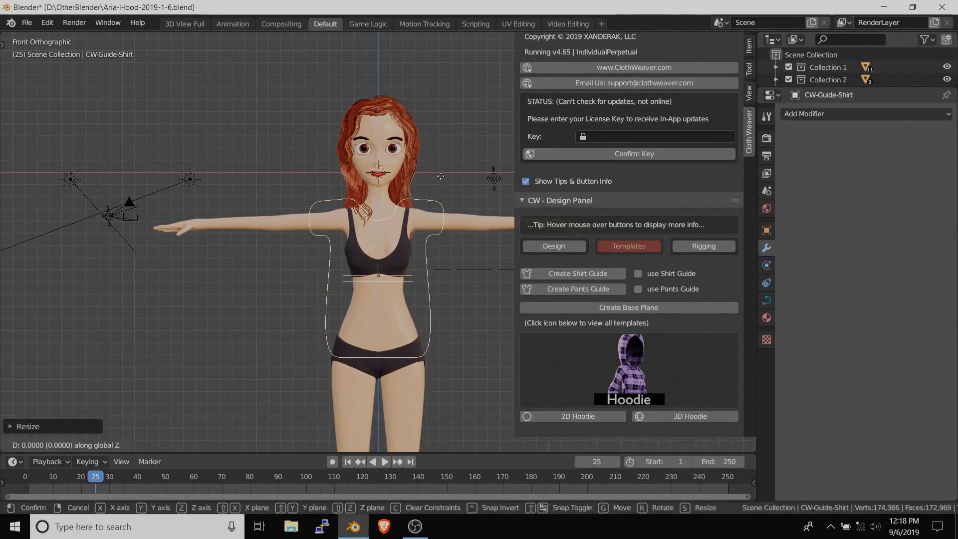
{"action": "left_click", "coordinate": [441, 177]}
- In the right view, move the shirt guide about -0.3 along Y to centre it front to back on the torso
{"action": "key", "text": "KP_3"}
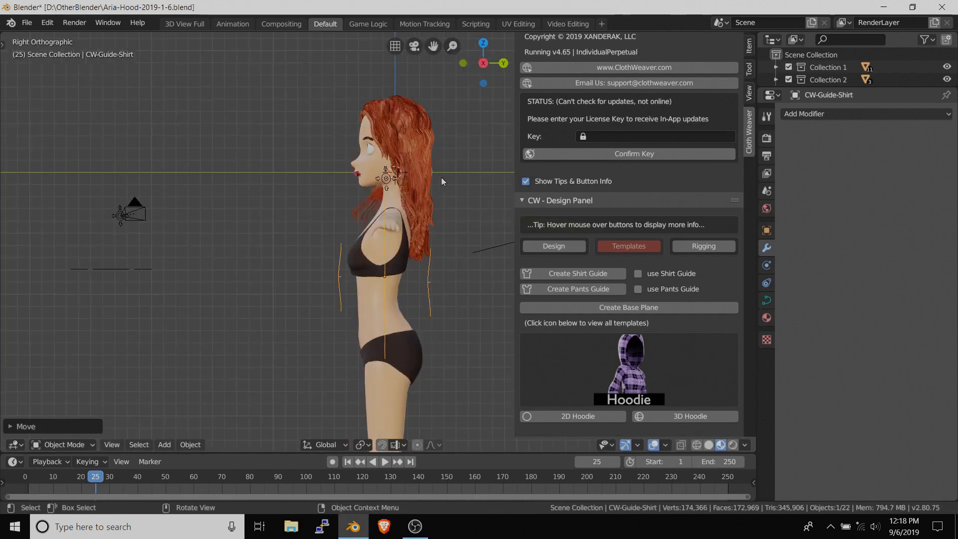
{"action": "key", "text": "g"}
{"action": "key", "text": "y"}
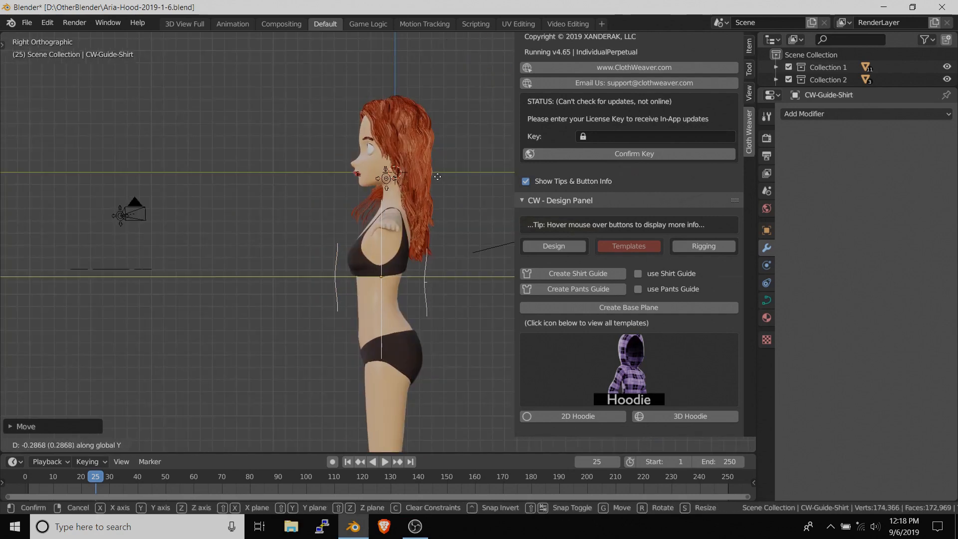
{"action": "left_click", "coordinate": [438, 176]}
{"action": "middle_click_drag", "start_coordinate": [424, 190], "coordinate": [502, 204]}
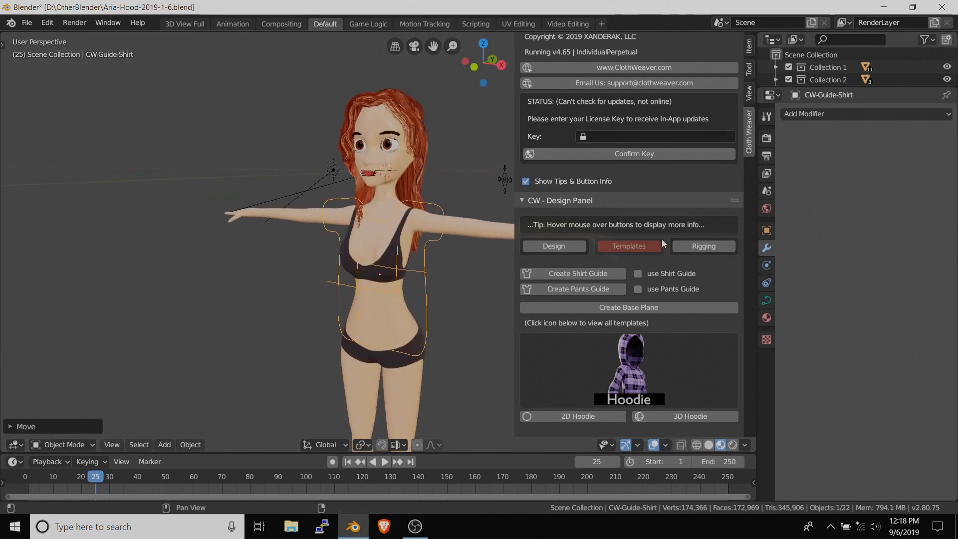
- Enable the shirt guide for the clothing templates and switch Cloth Weaver to its Design section
{"action": "left_click", "coordinate": [638, 274]}
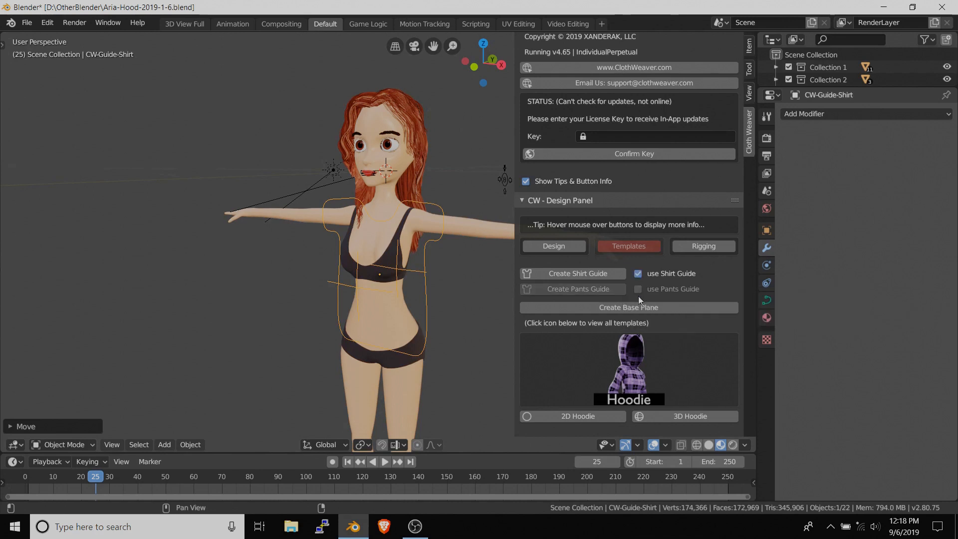
{"action": "scroll", "coordinate": [638, 295], "scroll_direction": "up", "scroll_amount": 1}
{"action": "scroll", "coordinate": [639, 296], "scroll_direction": "down", "scroll_amount": 1}
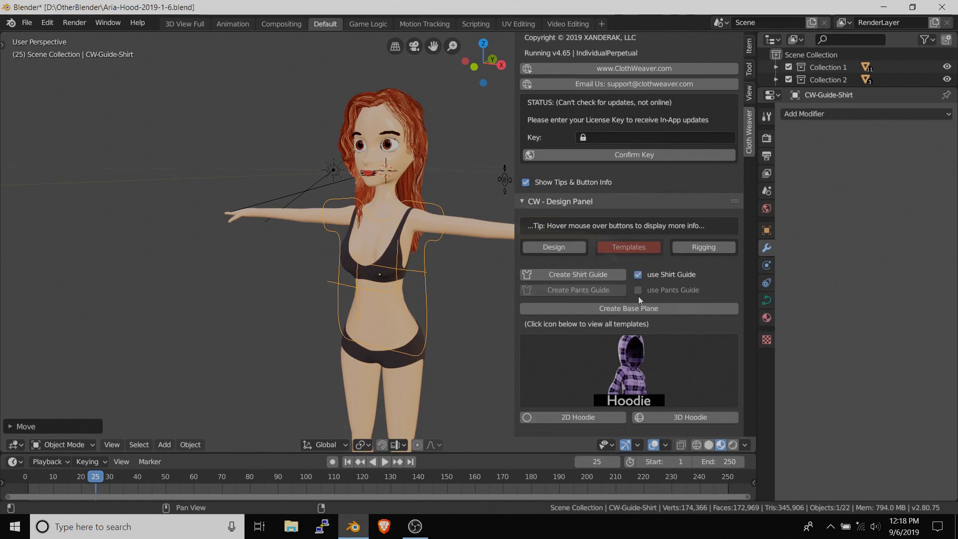
{"action": "left_click", "coordinate": [559, 248]}
{"action": "scroll", "coordinate": [558, 247], "scroll_direction": "down", "scroll_amount": 2}
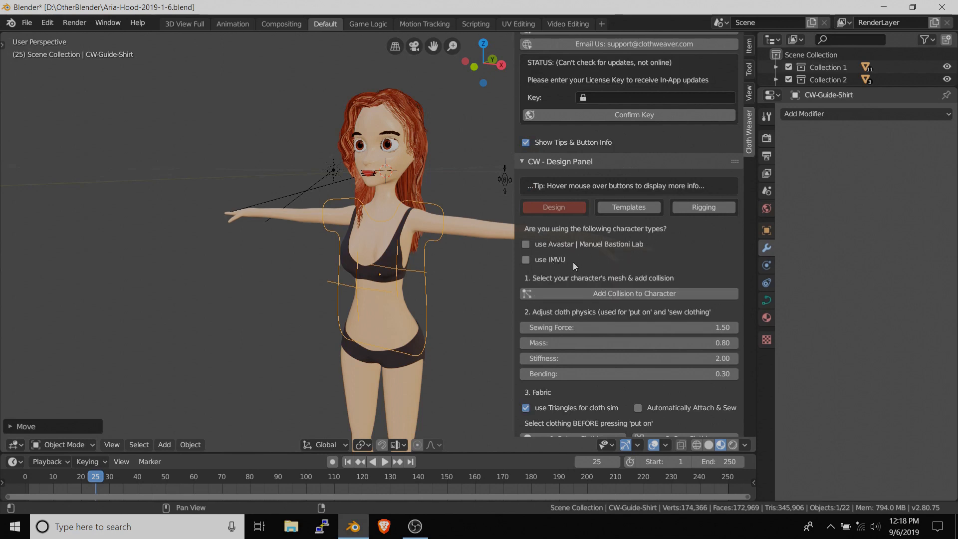
- Try the Avastar | Manuel Bastioni Lab and IMVU character type options and leave both disabled
{"action": "left_click", "coordinate": [538, 244]}
{"action": "left_click", "coordinate": [533, 259]}
{"action": "left_click", "coordinate": [532, 258]}
{"action": "left_click", "coordinate": [533, 244]}
{"action": "scroll", "coordinate": [644, 305], "scroll_direction": "down", "scroll_amount": 5}
{"action": "scroll", "coordinate": [643, 308], "scroll_direction": "down", "scroll_amount": 2}
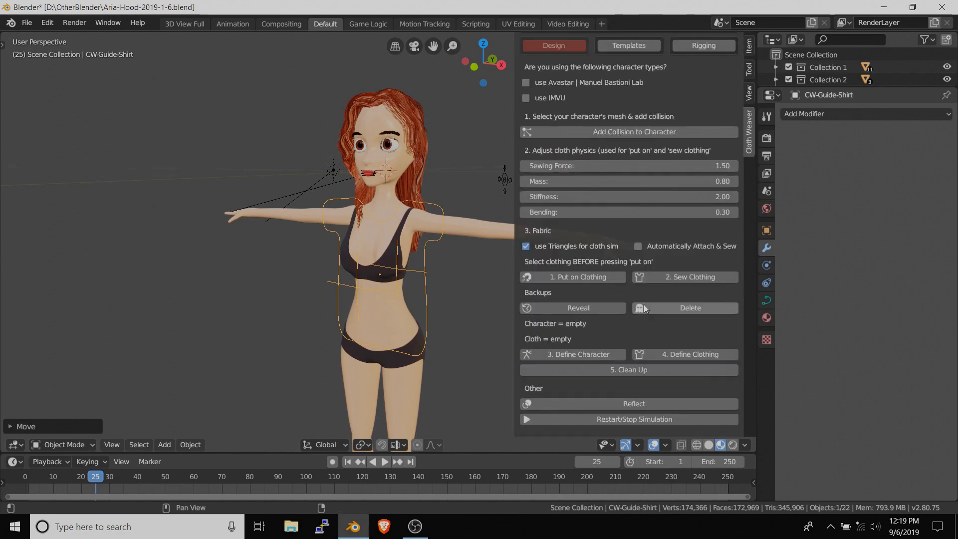
- Turn Show Tips & Button Info off and back on
{"action": "scroll", "coordinate": [644, 305], "scroll_direction": "up", "scroll_amount": 9}
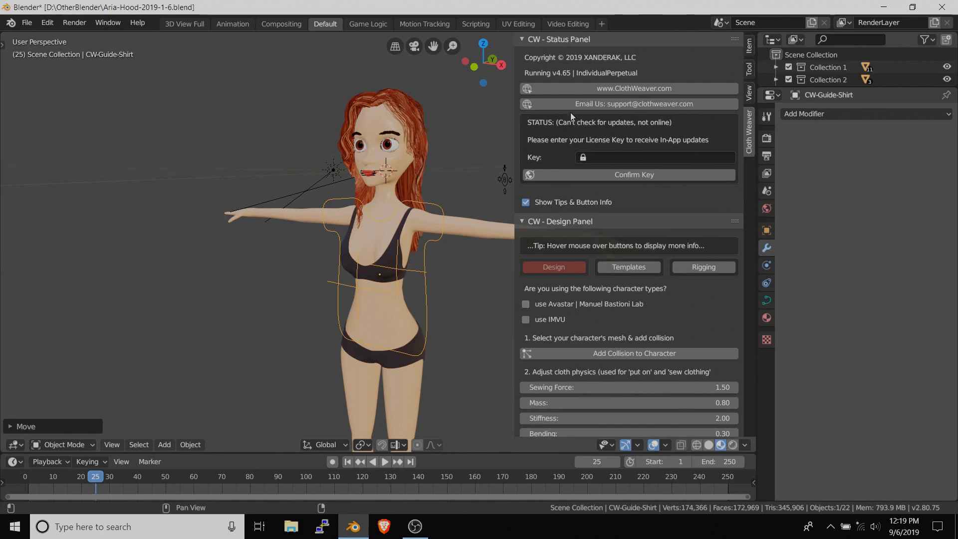
{"action": "left_click", "coordinate": [530, 199]}
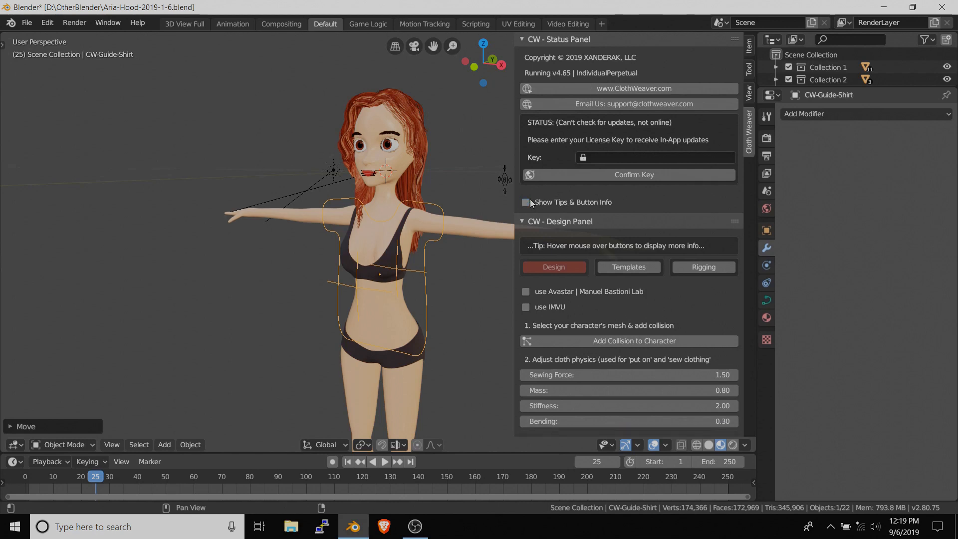
{"action": "left_click", "coordinate": [530, 199]}
- Select the character's AriaBody mesh and add collision to it
{"action": "scroll", "coordinate": [567, 268], "scroll_direction": "down", "scroll_amount": 5}
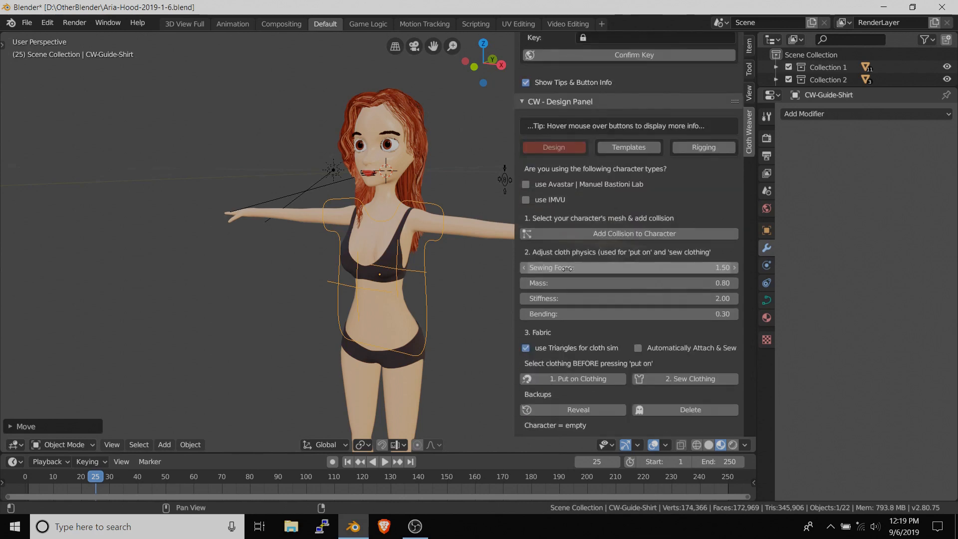
{"action": "scroll", "coordinate": [567, 269], "scroll_direction": "down", "scroll_amount": 1}
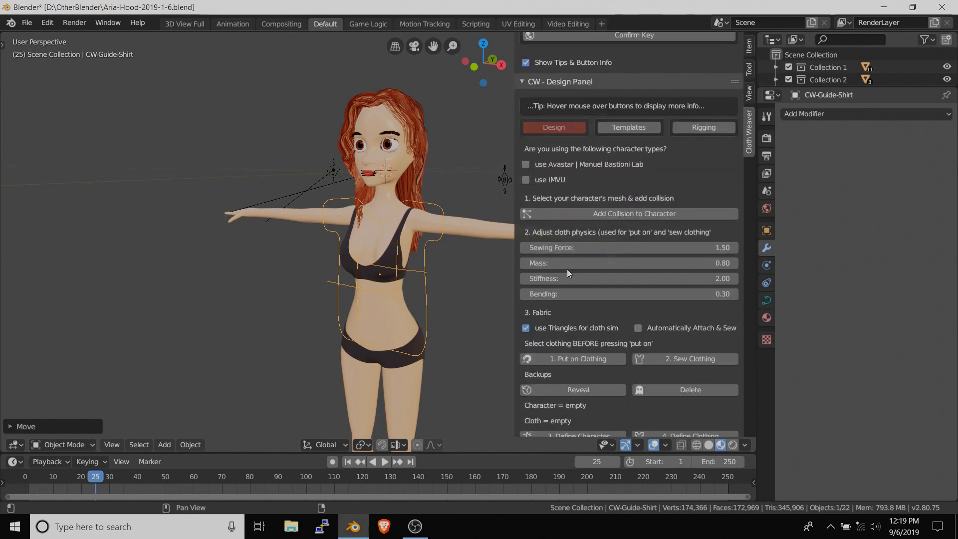
{"action": "left_click", "coordinate": [450, 223]}
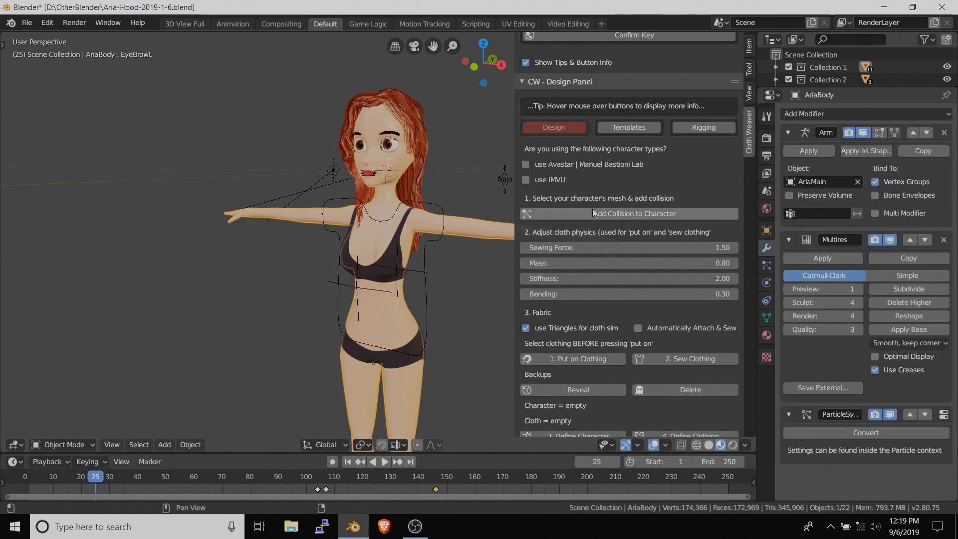
{"action": "scroll", "coordinate": [588, 210], "scroll_direction": "up", "scroll_amount": 2}
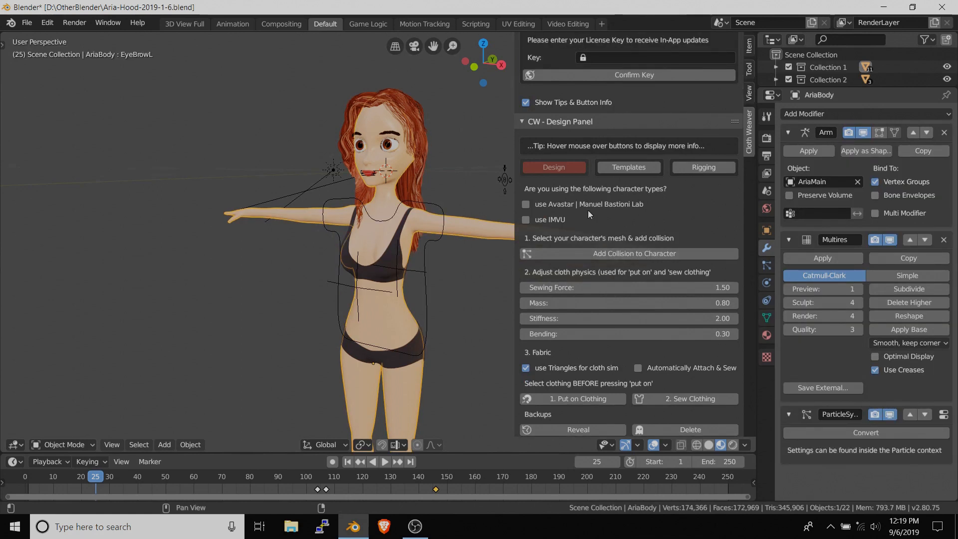
{"action": "left_click", "coordinate": [624, 257]}
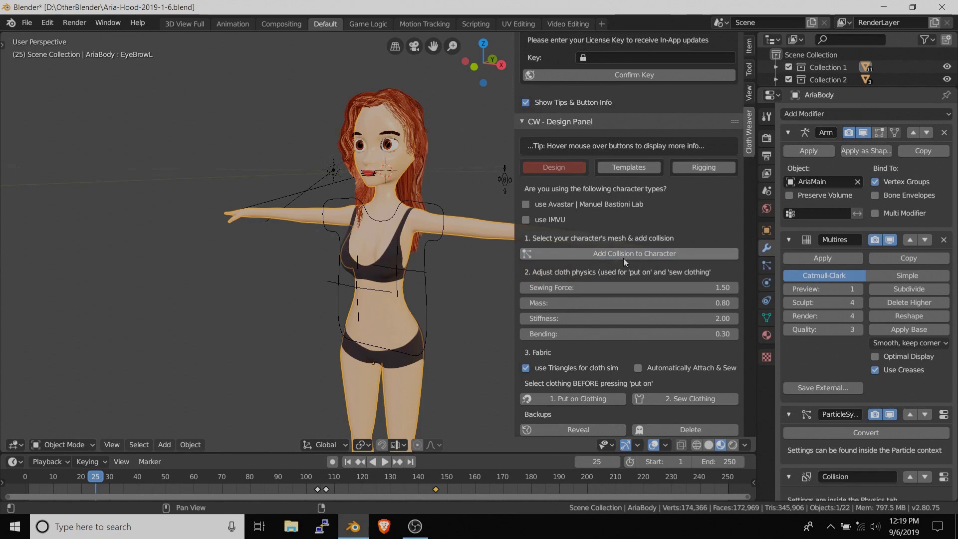
- Move the AriaBody mesh's Collision modifier above the particle system in the modifier stack
{"action": "left_click", "coordinate": [767, 265]}
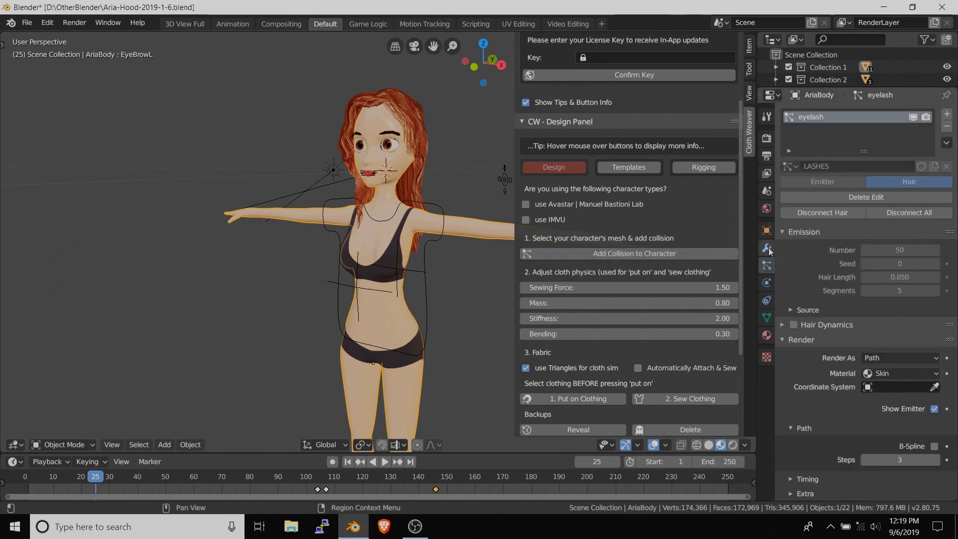
{"action": "left_click", "coordinate": [768, 249]}
{"action": "scroll", "coordinate": [839, 330], "scroll_direction": "down", "scroll_amount": 1}
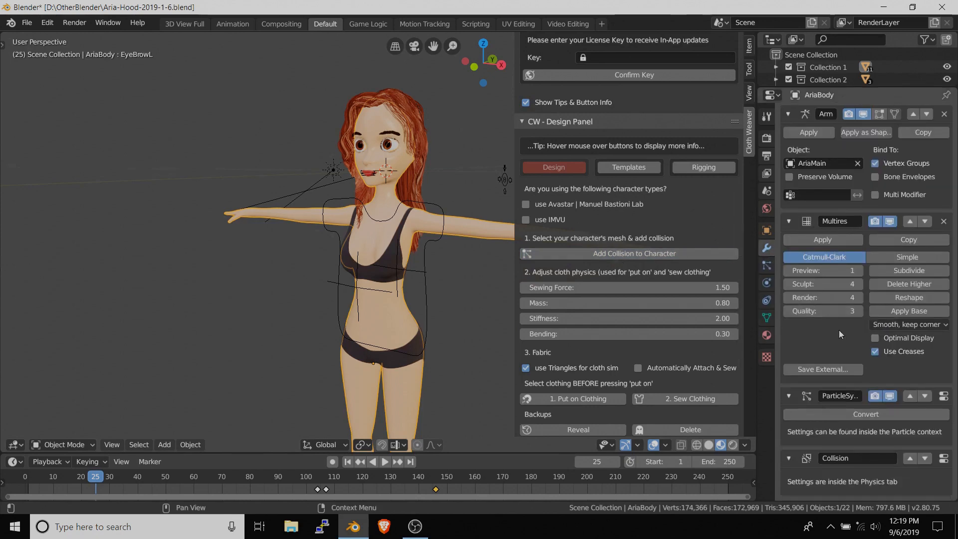
{"action": "left_click", "coordinate": [910, 458]}
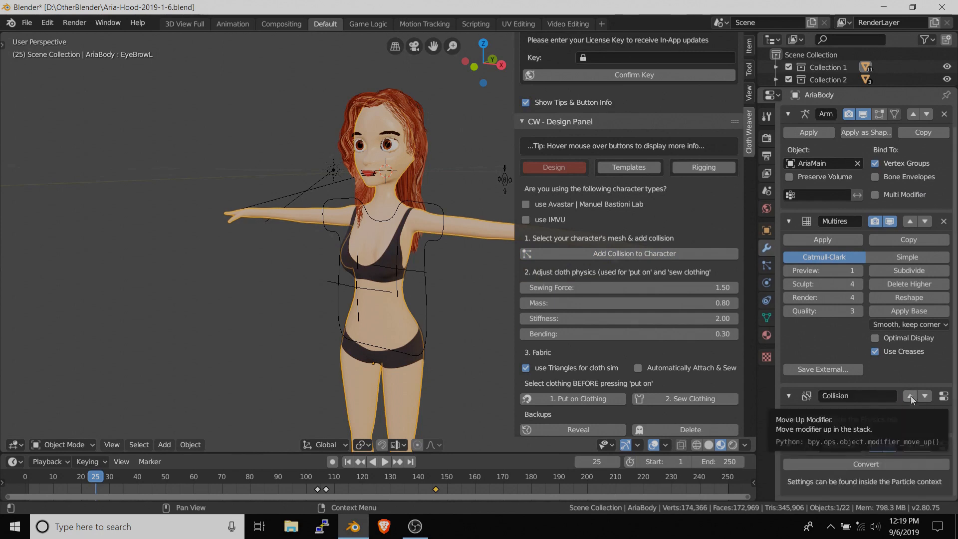
- Try placing the Collision modifier above the Multires modifier and return it to below Multires
{"action": "left_click", "coordinate": [911, 395]}
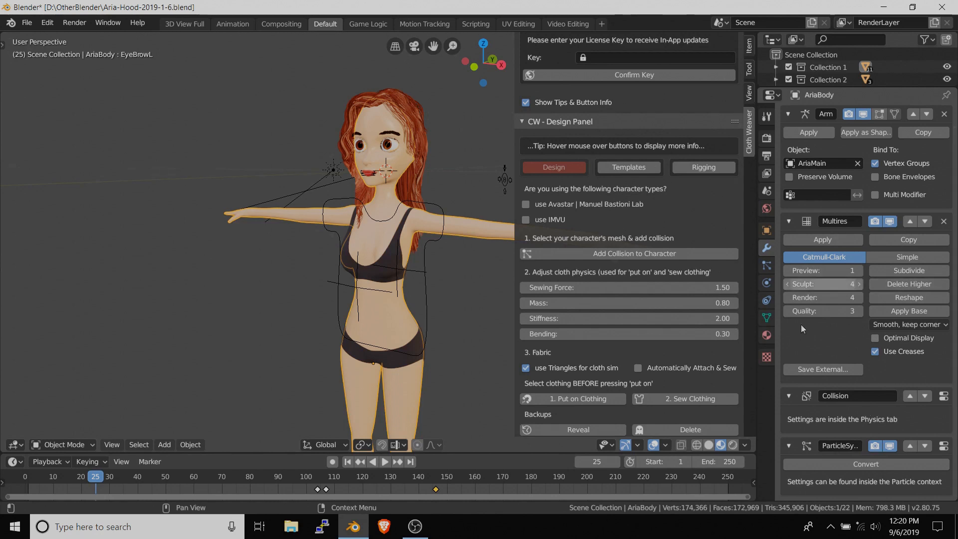
{"action": "left_click", "coordinate": [909, 396]}
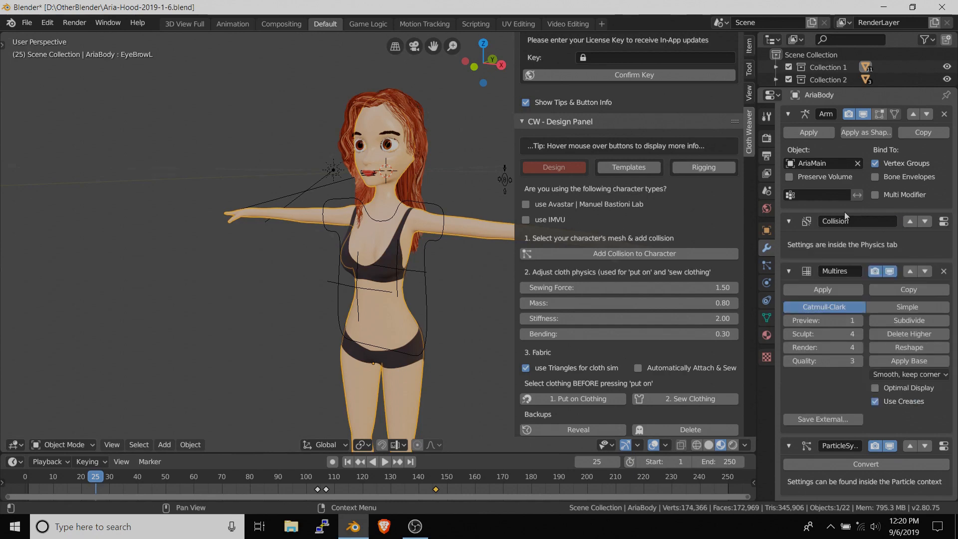
{"action": "left_click", "coordinate": [925, 222]}
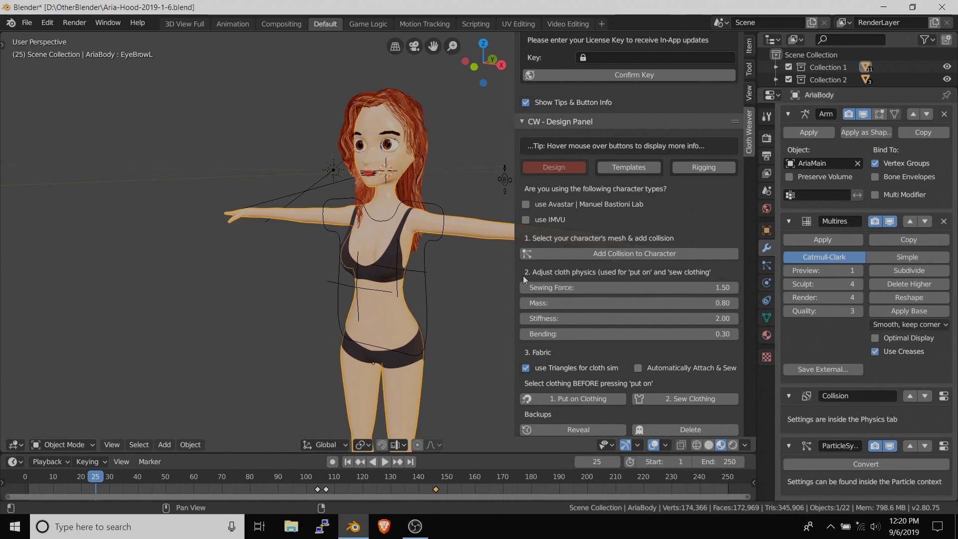
- Add collision to the Bra.002 mesh and set its Subdivision modifier's viewport level to 1
{"action": "left_click", "coordinate": [389, 245]}
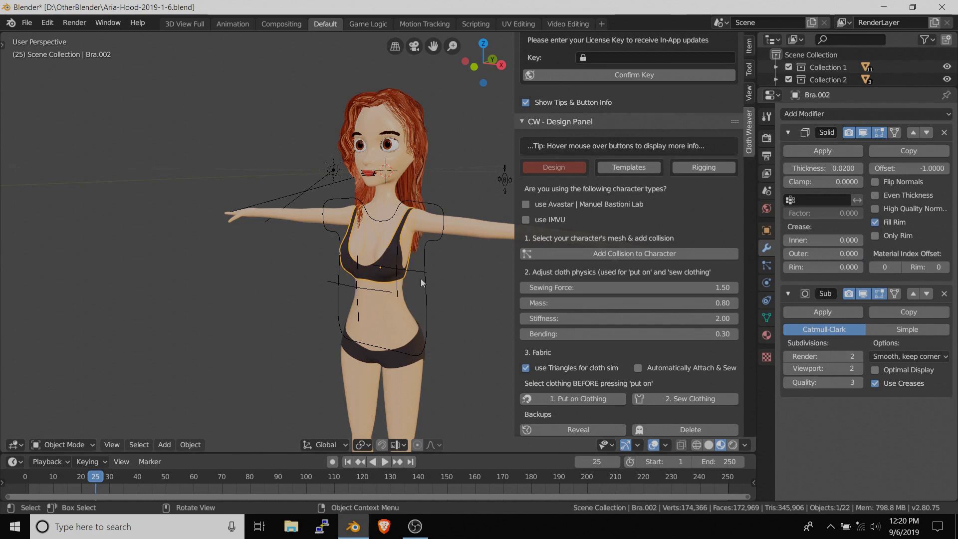
{"action": "left_click", "coordinate": [623, 254]}
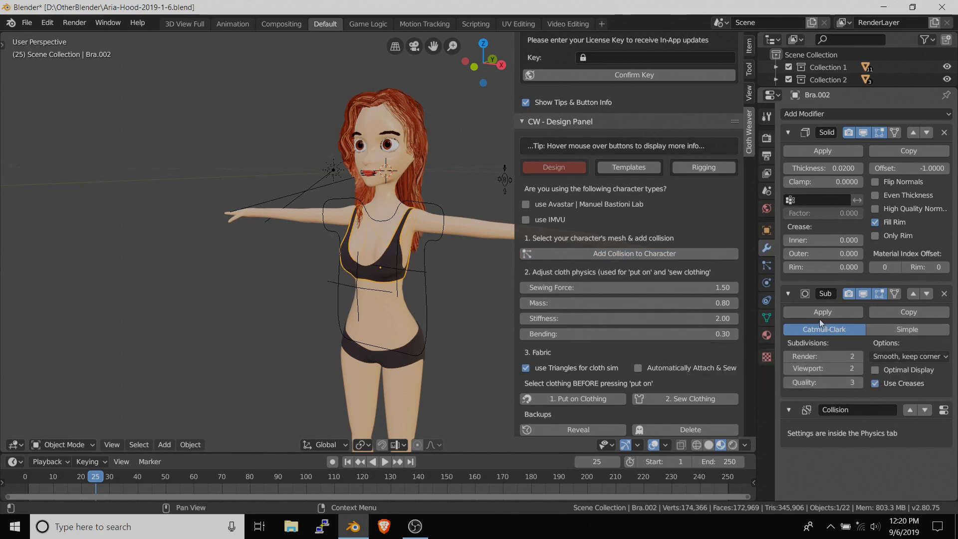
{"action": "left_click", "coordinate": [788, 368]}
{"action": "left_click", "coordinate": [788, 369]}
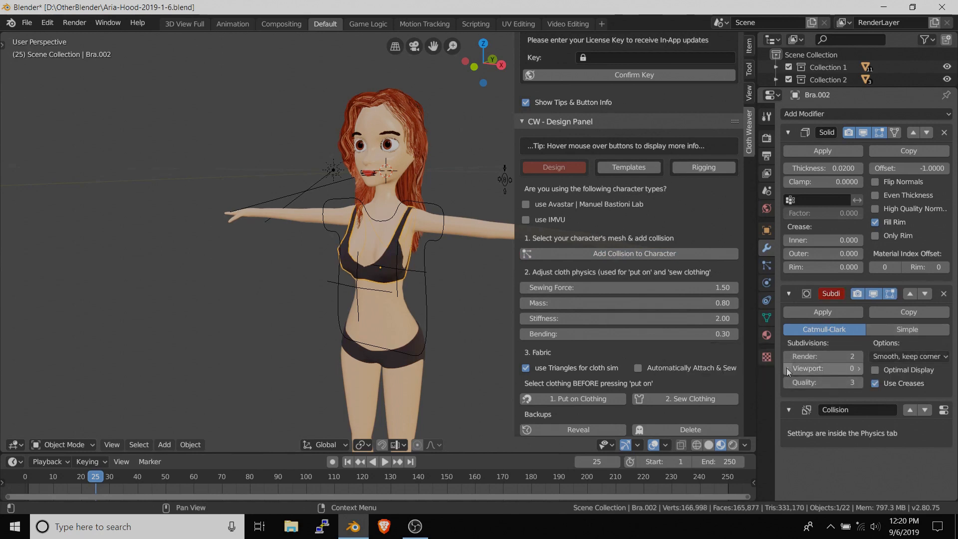
{"action": "left_click", "coordinate": [858, 368]}
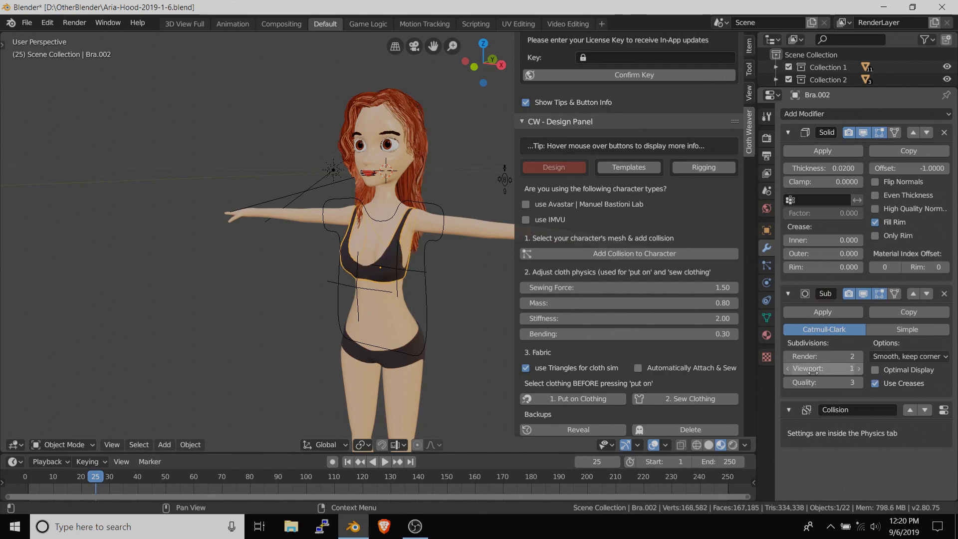
- Add collision to the Panties mesh and lower its Subdivision modifier's viewport level
{"action": "left_click", "coordinate": [391, 357]}
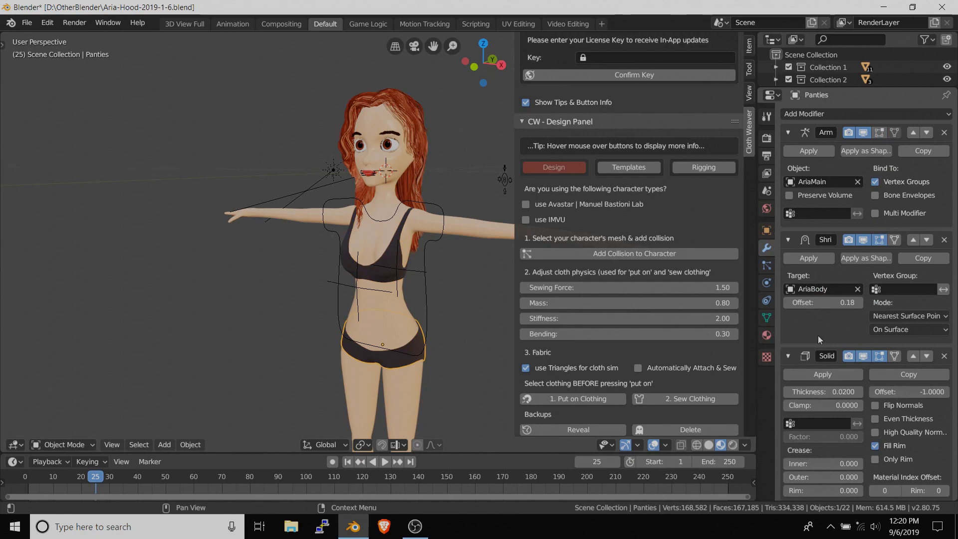
{"action": "scroll", "coordinate": [818, 335], "scroll_direction": "down", "scroll_amount": 5}
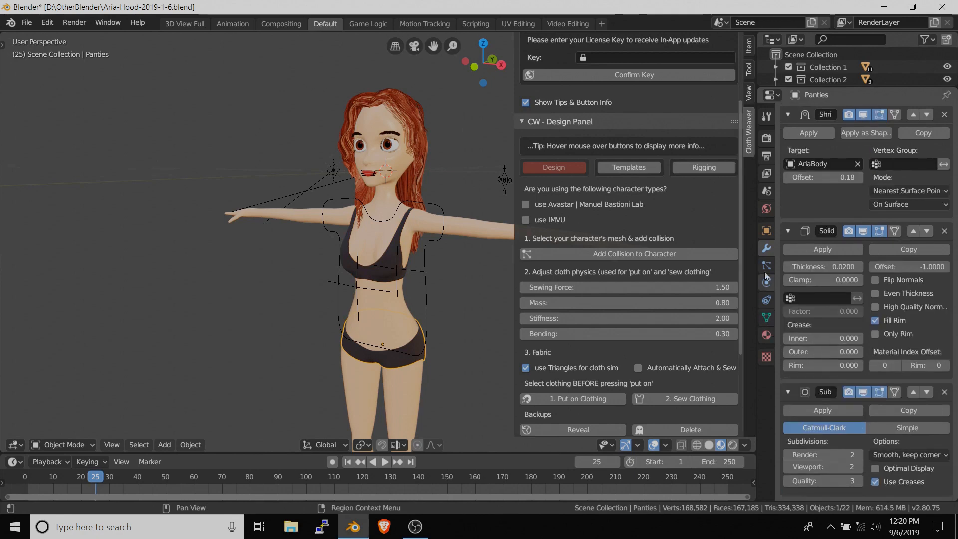
{"action": "left_click", "coordinate": [636, 254]}
{"action": "scroll", "coordinate": [844, 364], "scroll_direction": "down", "scroll_amount": 2}
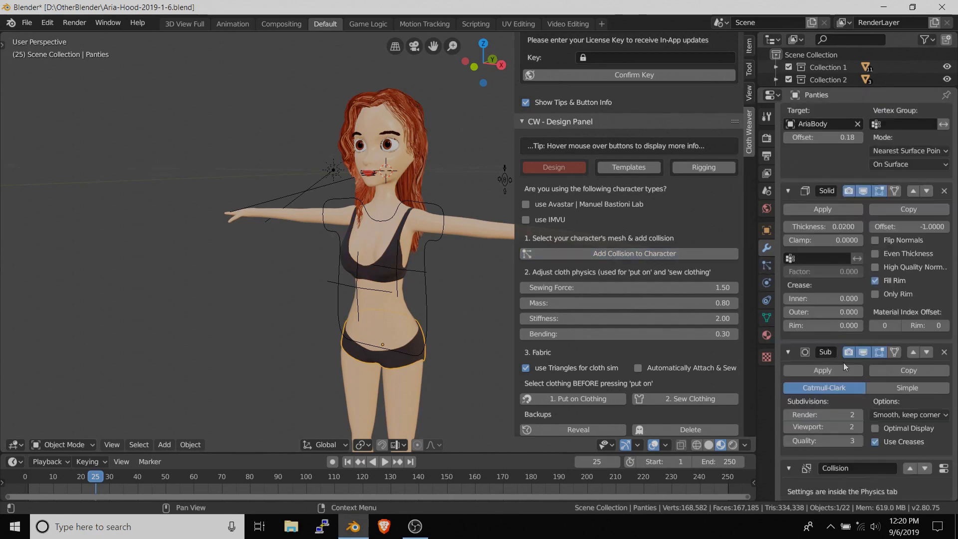
{"action": "scroll", "coordinate": [843, 363], "scroll_direction": "down", "scroll_amount": 1}
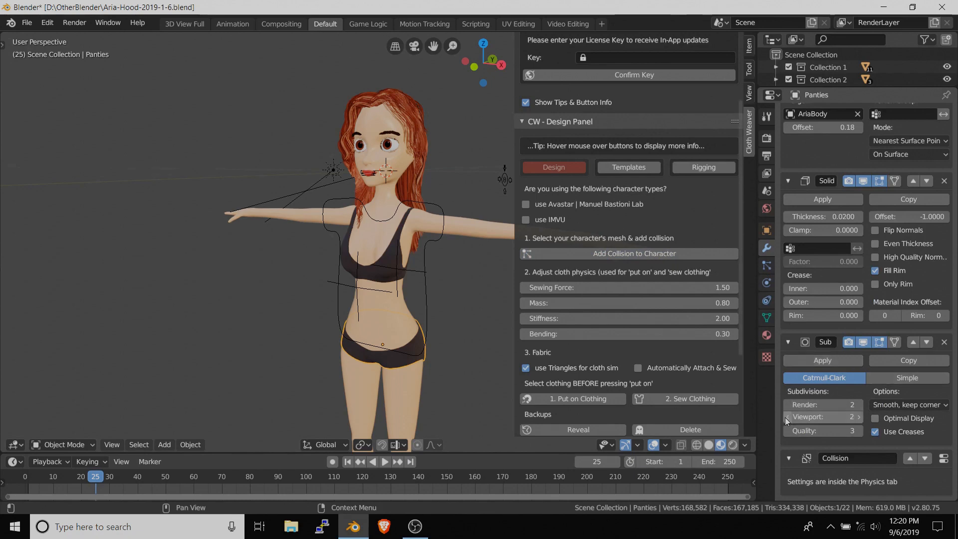
{"action": "scroll", "coordinate": [810, 399], "scroll_direction": "up", "scroll_amount": 7}
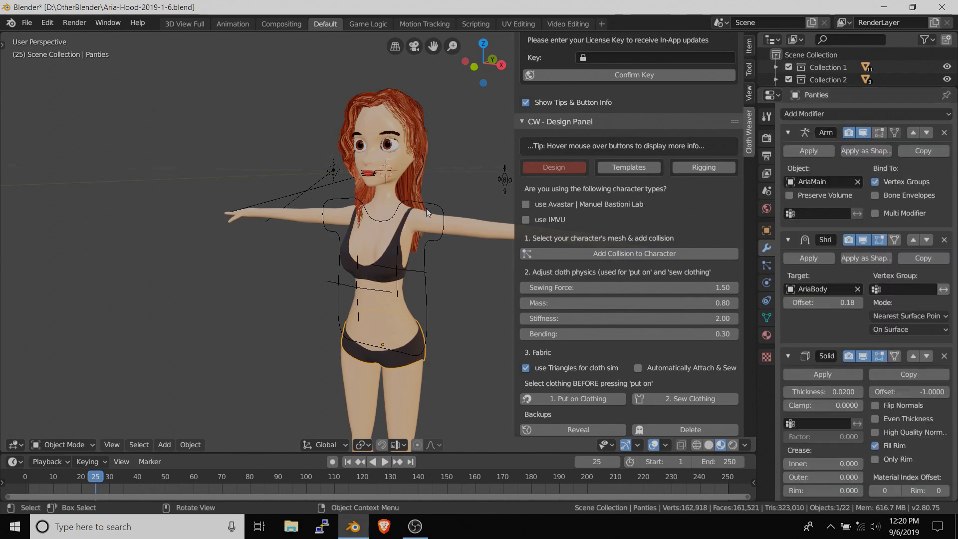
- Select the CW-Guide-Shirt object and show Cloth Weaver's clothing template options
{"action": "left_click", "coordinate": [431, 201]}
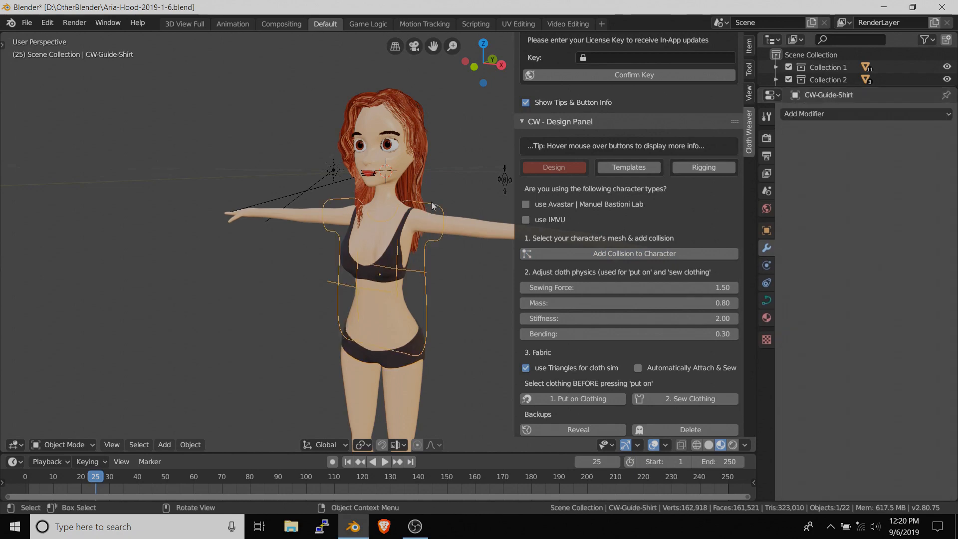
{"action": "left_click", "coordinate": [630, 168]}
{"action": "scroll", "coordinate": [636, 225], "scroll_direction": "down", "scroll_amount": 5}
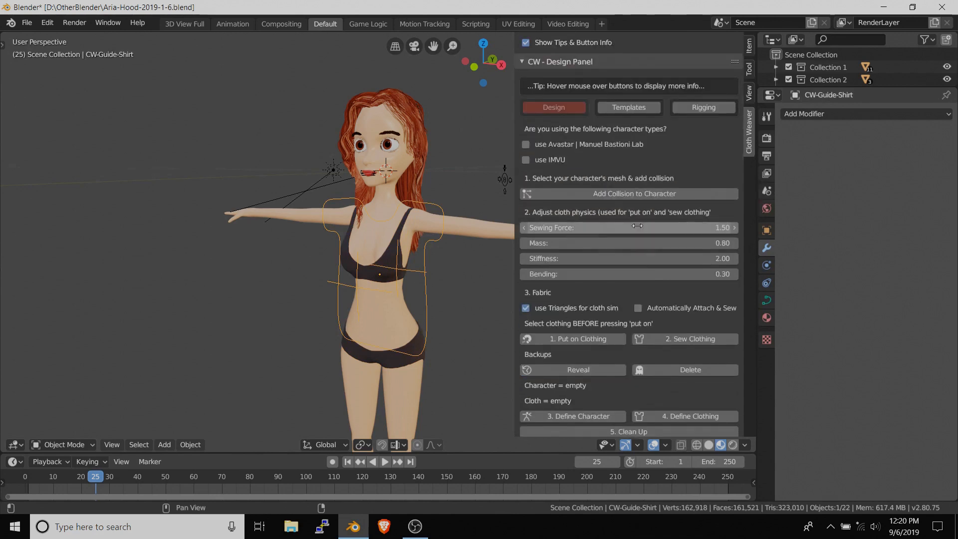
{"action": "scroll", "coordinate": [637, 226], "scroll_direction": "up", "scroll_amount": 7}
{"action": "left_click", "coordinate": [636, 224]}
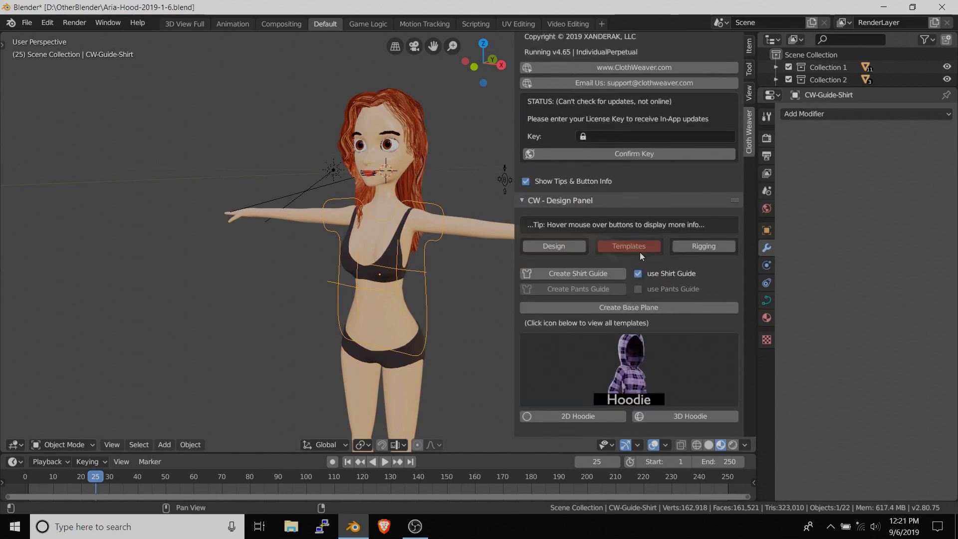
- Choose the Unbuttoned Shirt template and switch back to the Hoodie template
{"action": "left_click", "coordinate": [620, 385]}
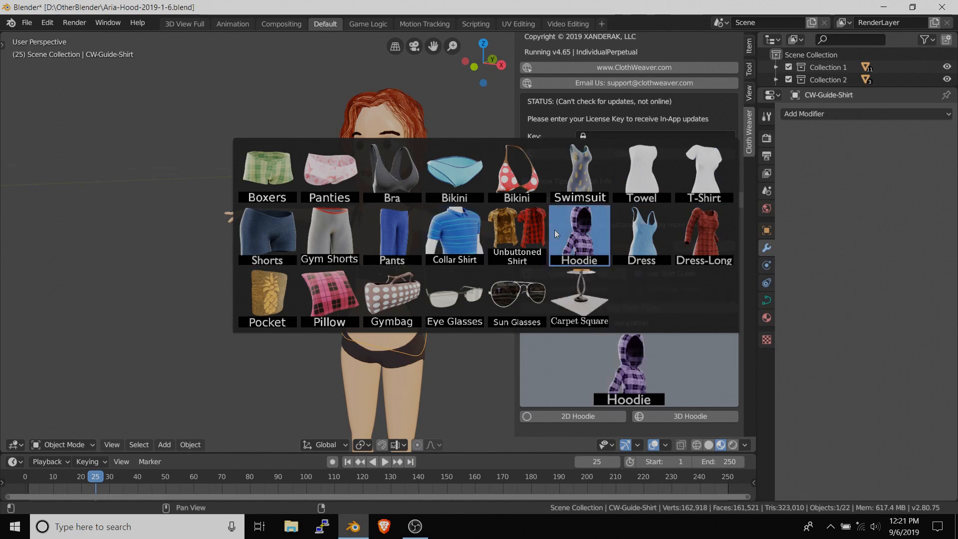
{"action": "left_click", "coordinate": [530, 236]}
{"action": "left_click", "coordinate": [639, 344]}
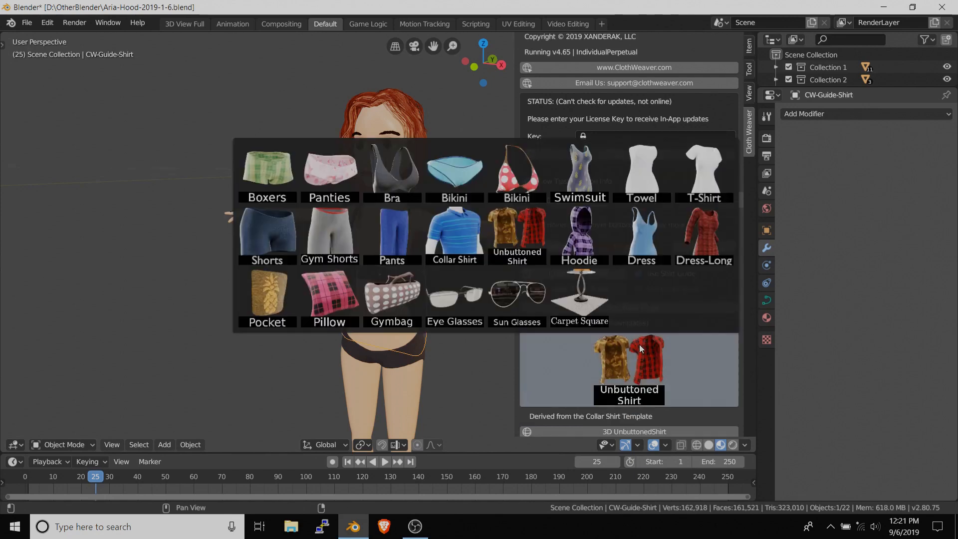
{"action": "left_click", "coordinate": [627, 350]}
{"action": "left_click", "coordinate": [627, 354]}
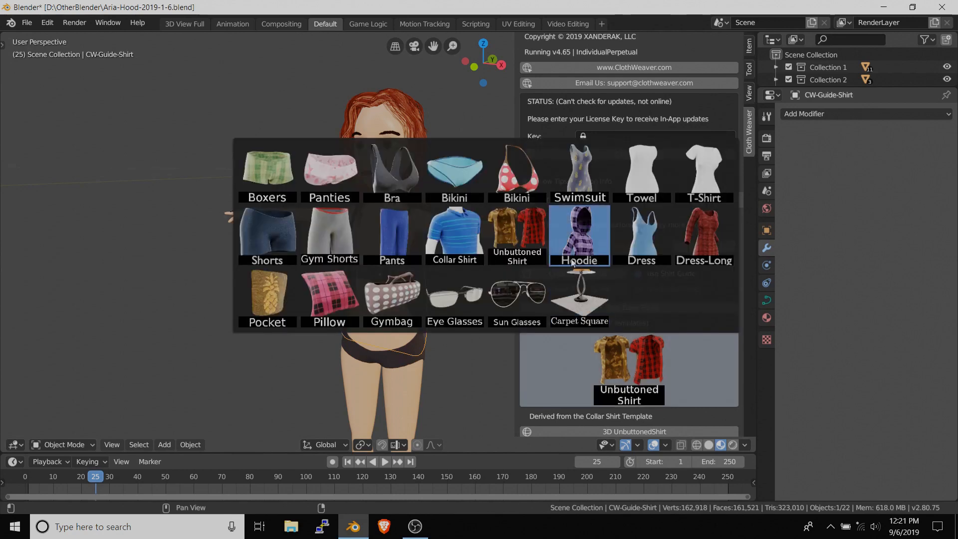
{"action": "left_click", "coordinate": [572, 263]}
{"action": "left_click", "coordinate": [639, 354]}
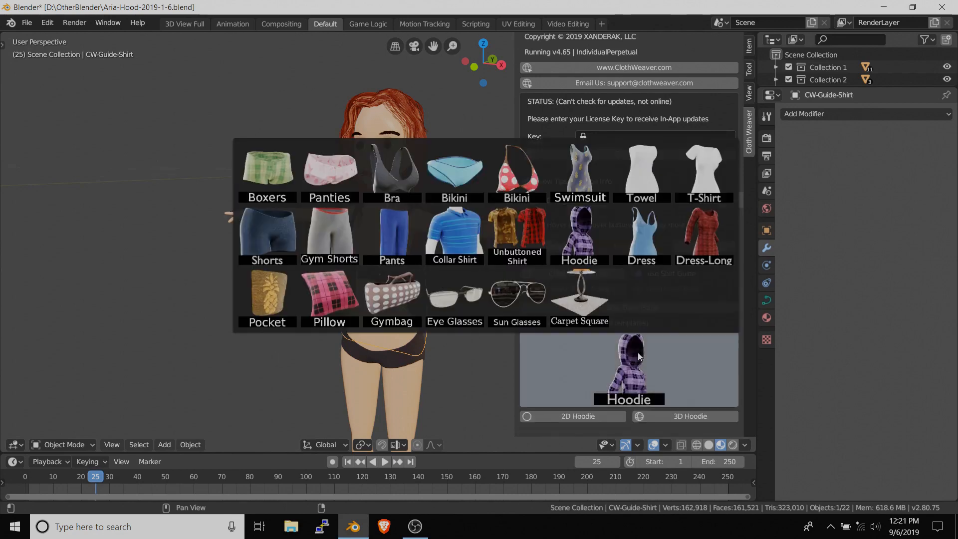
{"action": "left_click", "coordinate": [587, 243]}
{"action": "scroll", "coordinate": [641, 355], "scroll_direction": "up", "scroll_amount": 1}
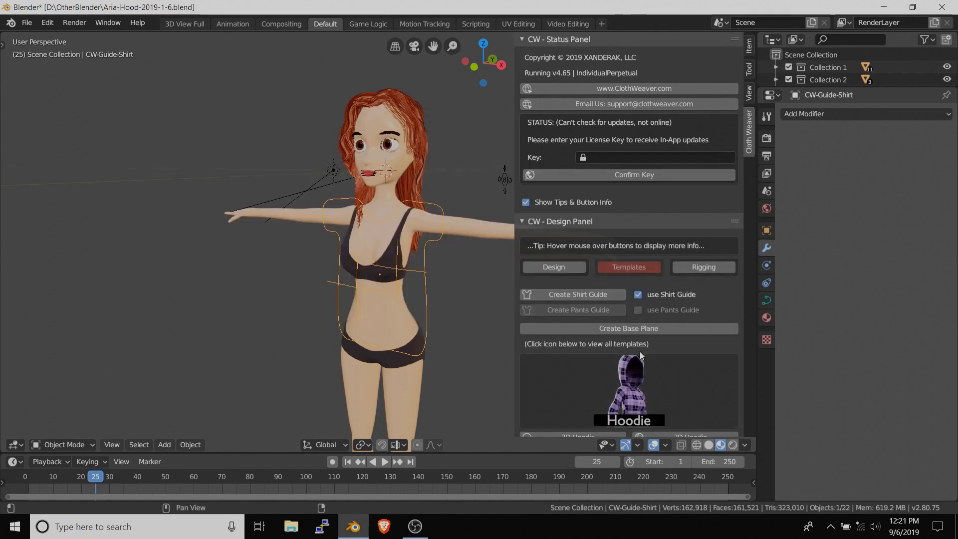
{"action": "scroll", "coordinate": [641, 355], "scroll_direction": "down", "scroll_amount": 1}
- Turn off use Shirt Guide and try creating the 2D Hoodie without the guide
{"action": "left_click", "coordinate": [658, 274]}
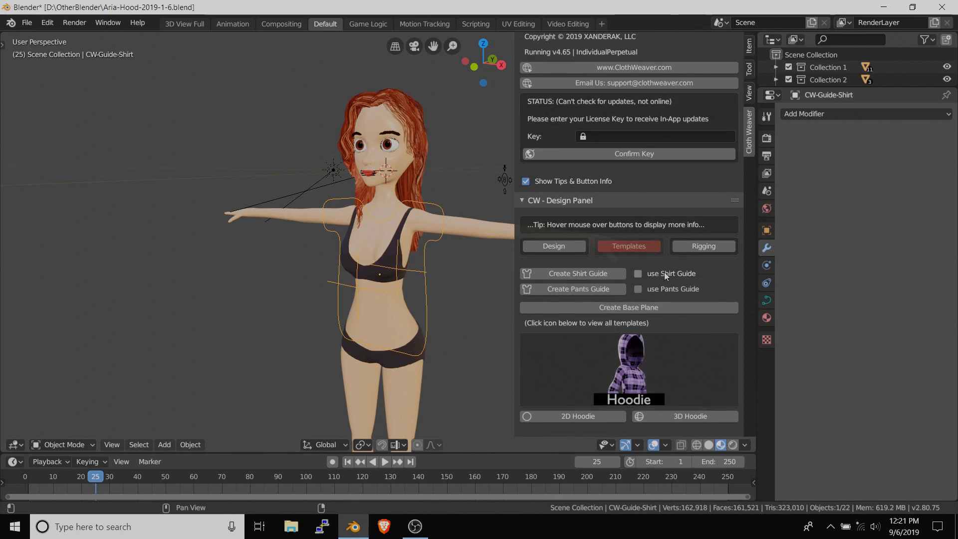
{"action": "left_click", "coordinate": [645, 276]}
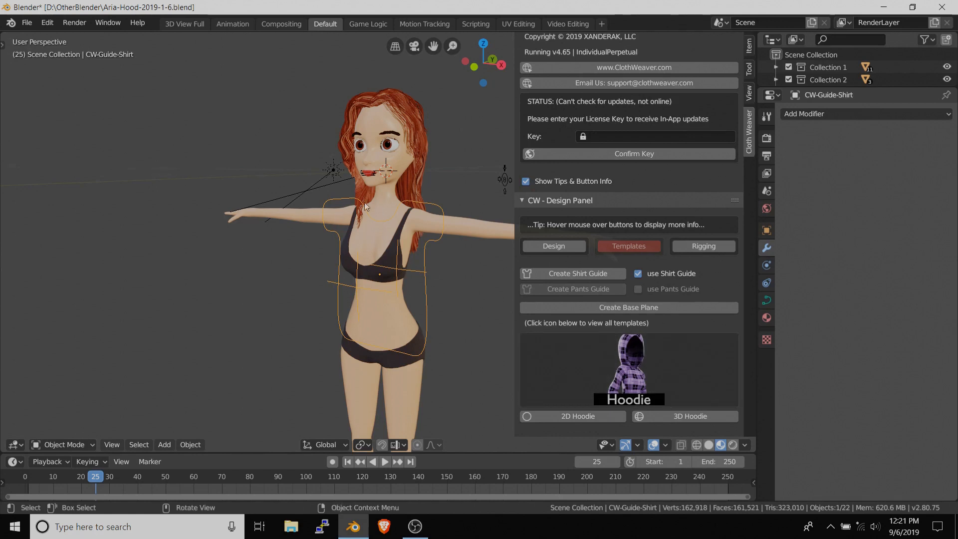
{"action": "left_click", "coordinate": [638, 273]}
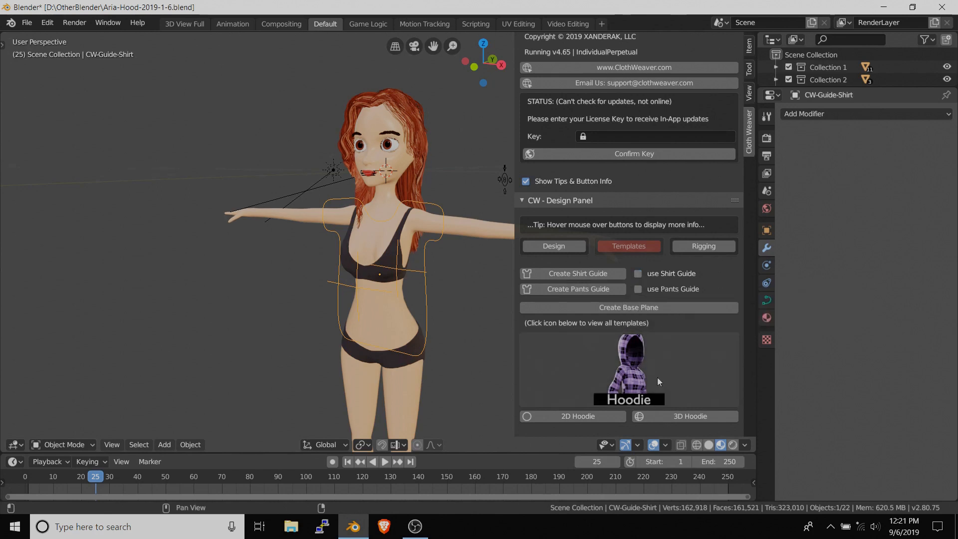
{"action": "left_click", "coordinate": [578, 416]}
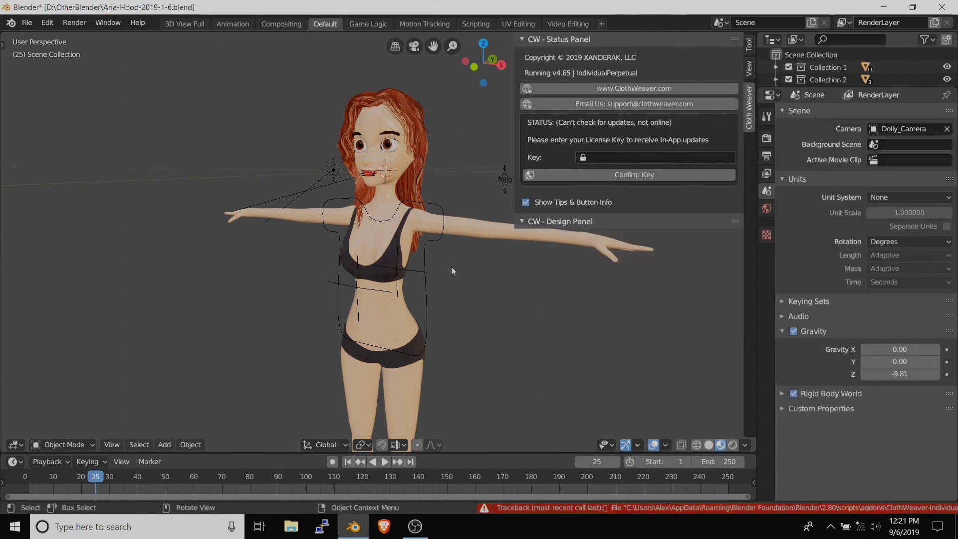
{"action": "left_click", "coordinate": [477, 226]}
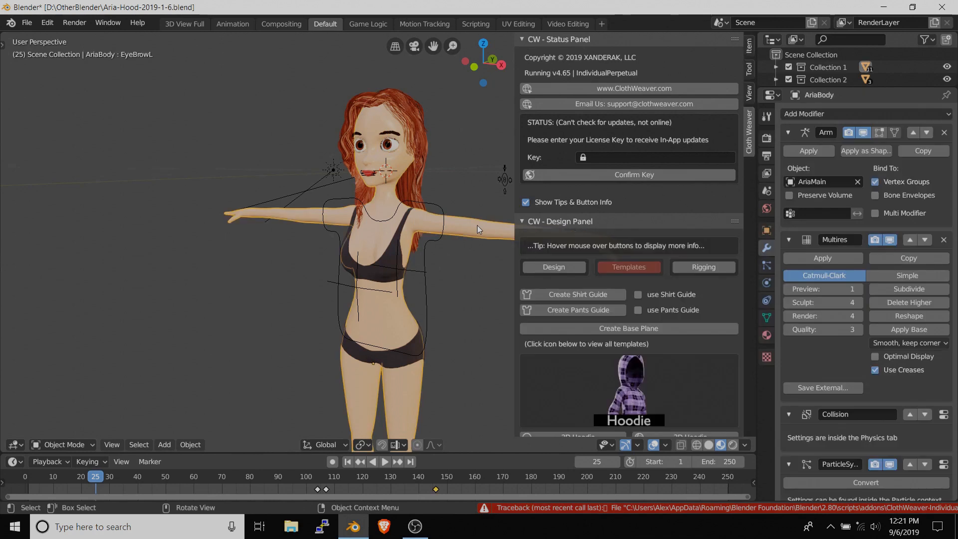
{"action": "scroll", "coordinate": [596, 312], "scroll_direction": "down", "scroll_amount": 1}
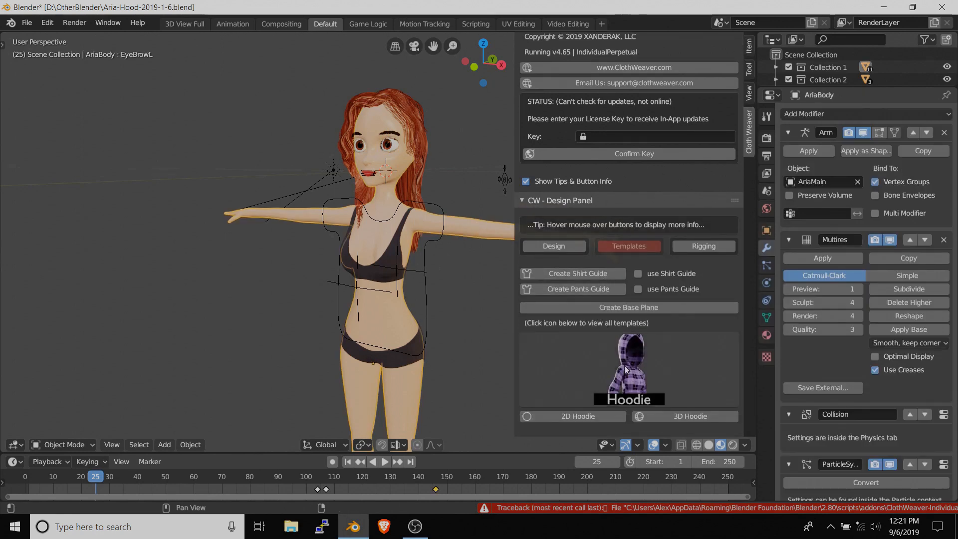
- Select the Bra.002 mesh, enable use Shirt Guide and create the 2D Hoodie from the template
{"action": "left_click", "coordinate": [382, 256]}
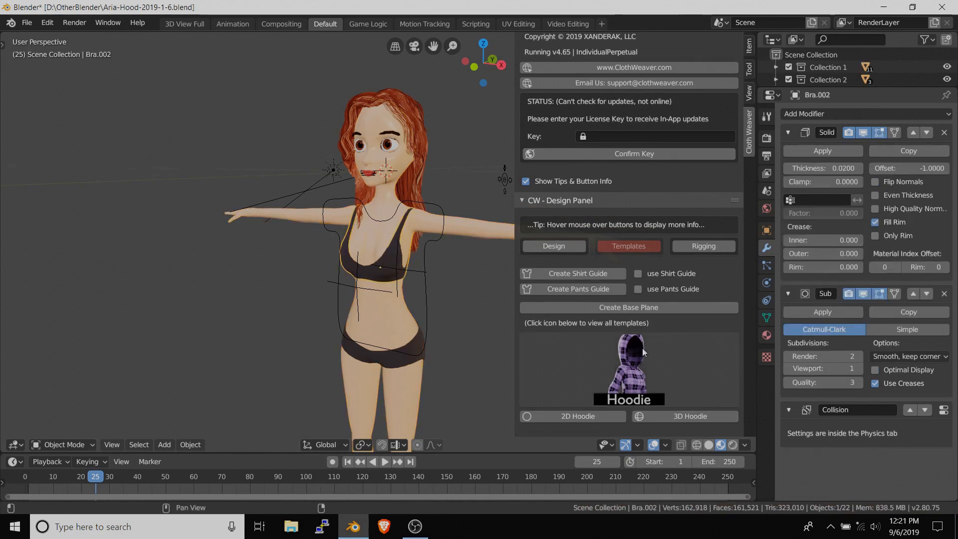
{"action": "left_click", "coordinate": [637, 273]}
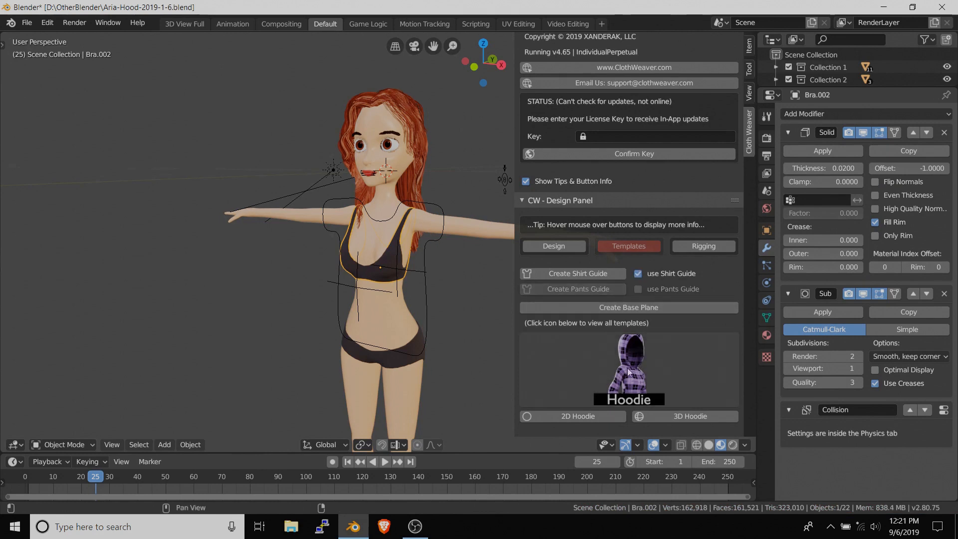
{"action": "left_click", "coordinate": [580, 416]}
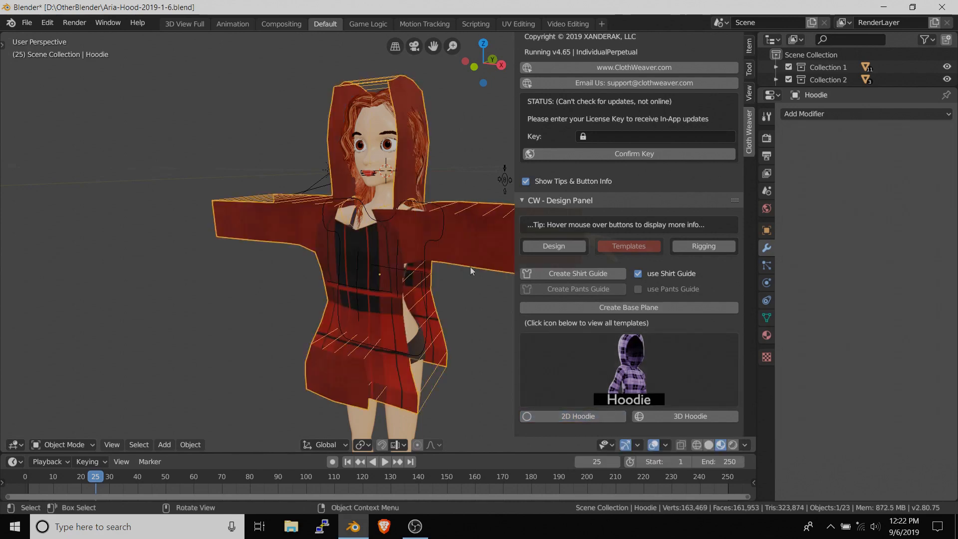
- Move the hoodie along the global Y axis in the right orthographic view so the body sits between its front and back panels
{"action": "middle_click_drag", "start_coordinate": [391, 220], "coordinate": [309, 222]}
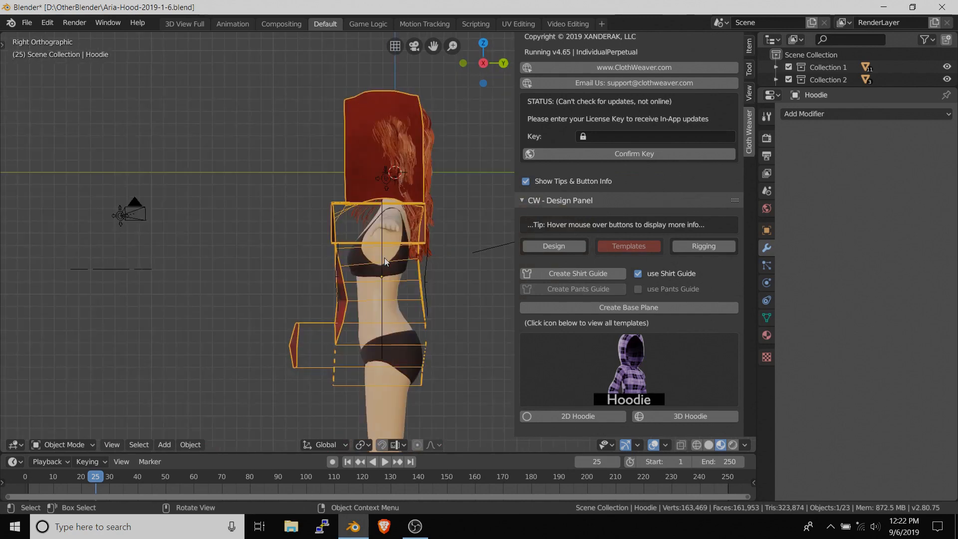
{"action": "scroll", "coordinate": [385, 262], "scroll_direction": "up", "scroll_amount": 3}
{"action": "scroll", "coordinate": [382, 240], "scroll_direction": "down", "scroll_amount": 2, "text": "shift"}
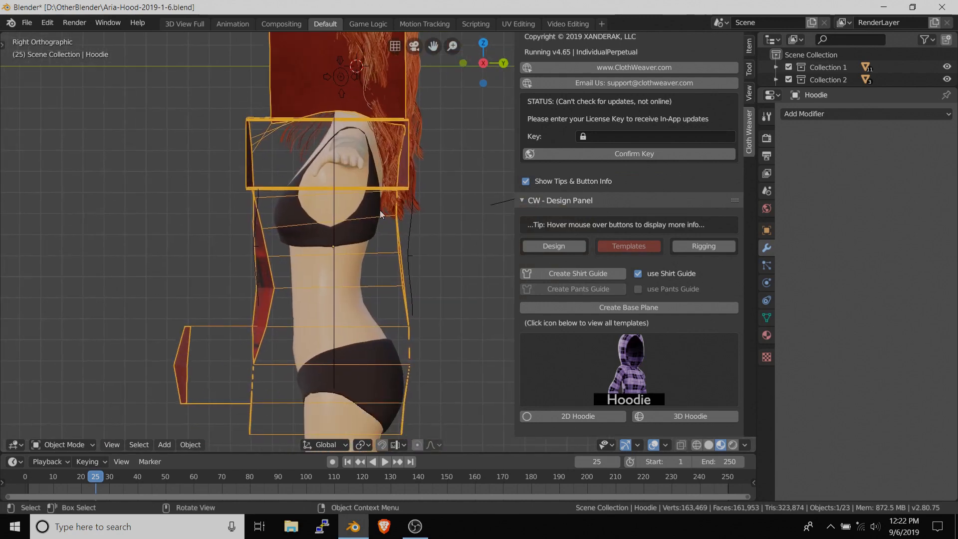
{"action": "key", "text": "g"}
{"action": "key", "text": "y"}
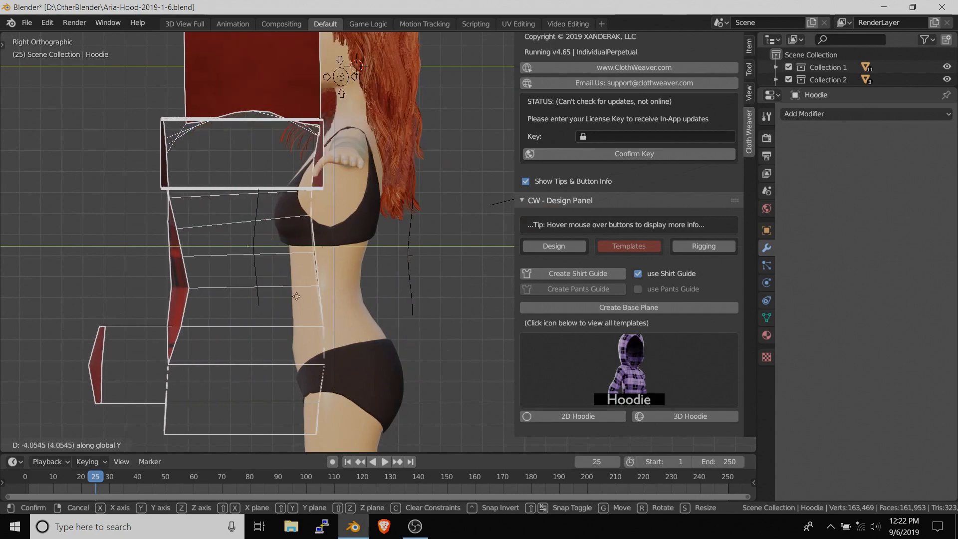
{"action": "left_click", "coordinate": [390, 305]}
- Examine the hoodie's placement around the character from the front, the side and at an angle
{"action": "middle_click_drag", "start_coordinate": [390, 305], "coordinate": [421, 305]}
{"action": "scroll", "coordinate": [399, 280], "scroll_direction": "down", "scroll_amount": 3}
{"action": "middle_click_drag", "start_coordinate": [376, 253], "coordinate": [415, 272]}
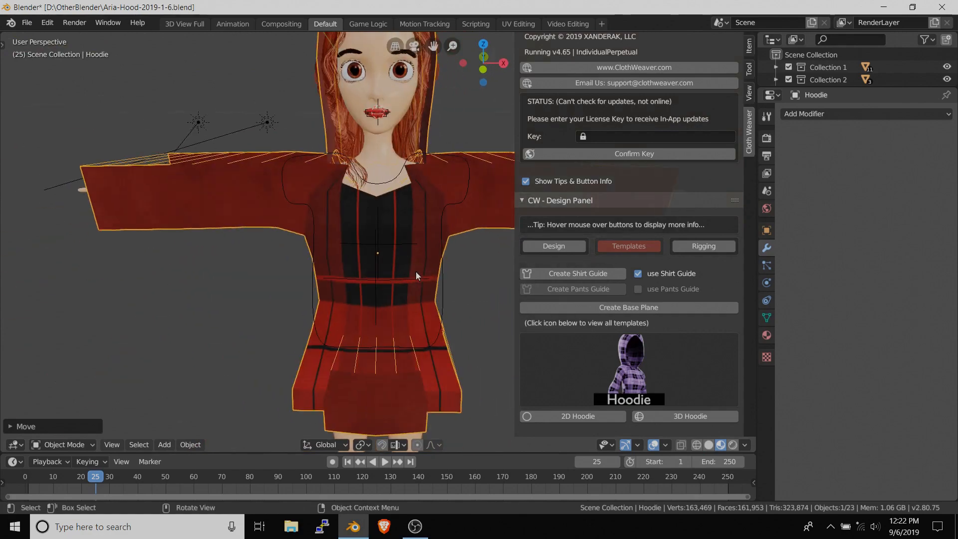
{"action": "key", "text": "KP_3"}
{"action": "key", "text": "KP_1"}
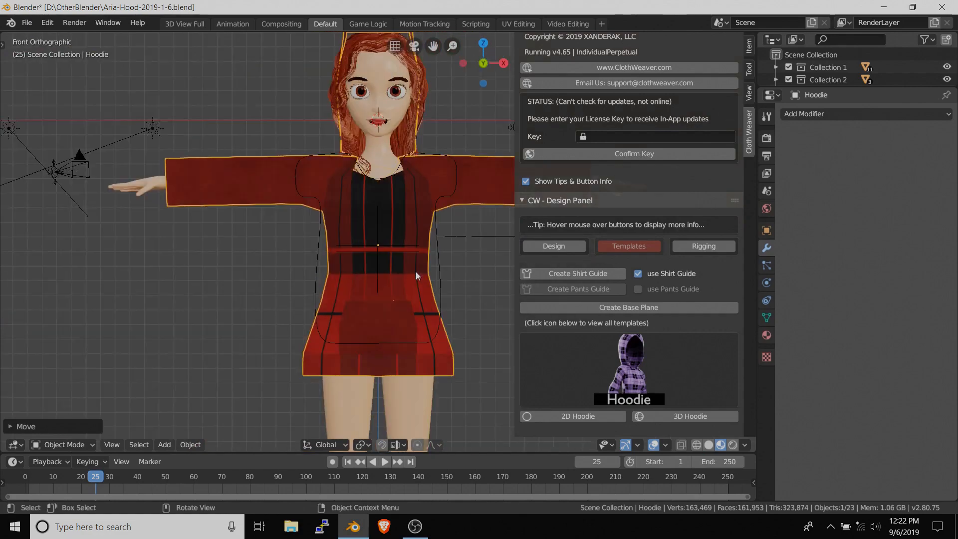
{"action": "key", "text": "KP_3"}
{"action": "middle_click_drag", "start_coordinate": [403, 210], "coordinate": [420, 261]}
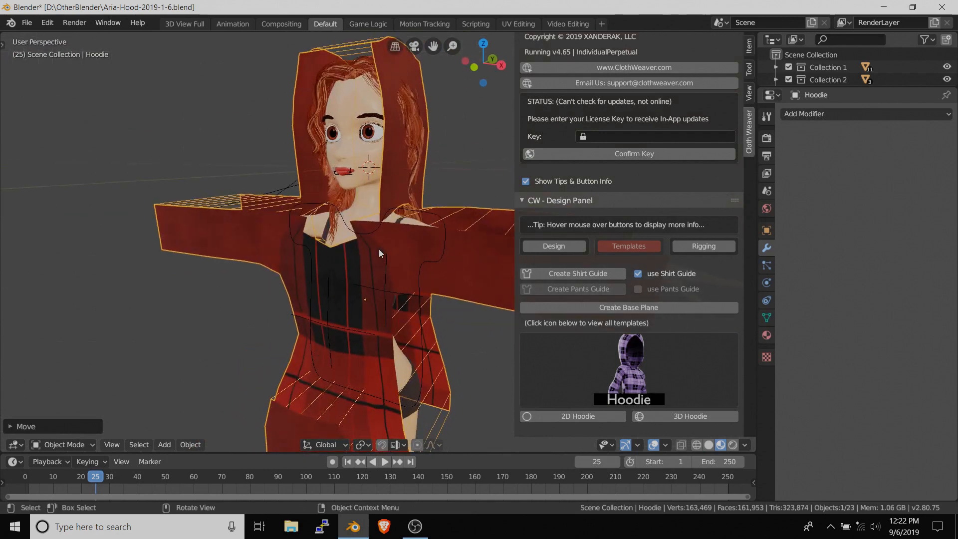
{"action": "scroll", "coordinate": [380, 250], "scroll_direction": "down", "scroll_amount": 4}
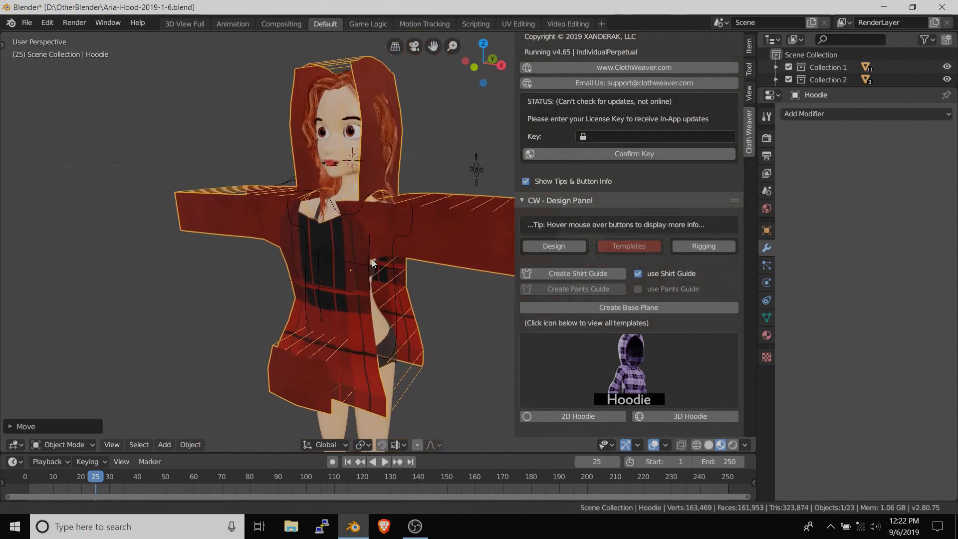
{"action": "middle_click_drag", "start_coordinate": [372, 263], "coordinate": [371, 265]}
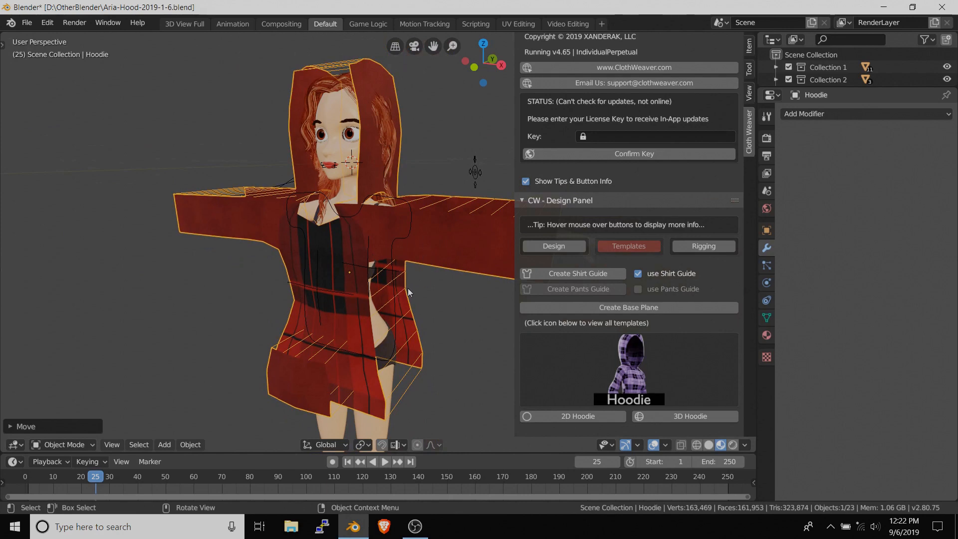
{"action": "mouse_move", "coordinate": [408, 288]}
{"action": "middle_mouse_down"}
{"action": "mouse_move", "coordinate": [403, 274]}
{"action": "mouse_move", "coordinate": [409, 282]}
{"action": "middle_mouse_up"}
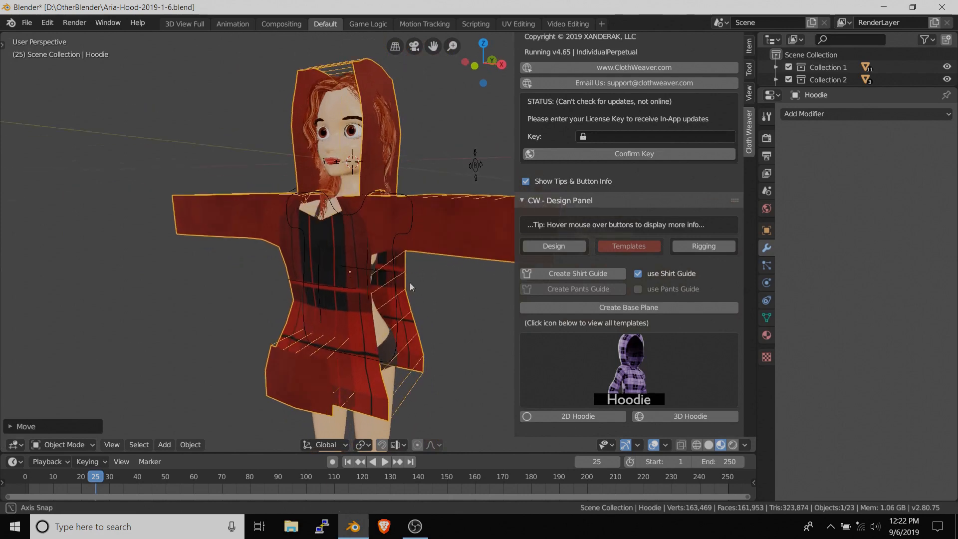
- Switch Cloth Weaver to its Design tools and check the options of Automatically Attach & Sew, leaving it off
{"action": "left_click", "coordinate": [557, 247]}
{"action": "scroll", "coordinate": [588, 311], "scroll_direction": "up", "scroll_amount": 1}
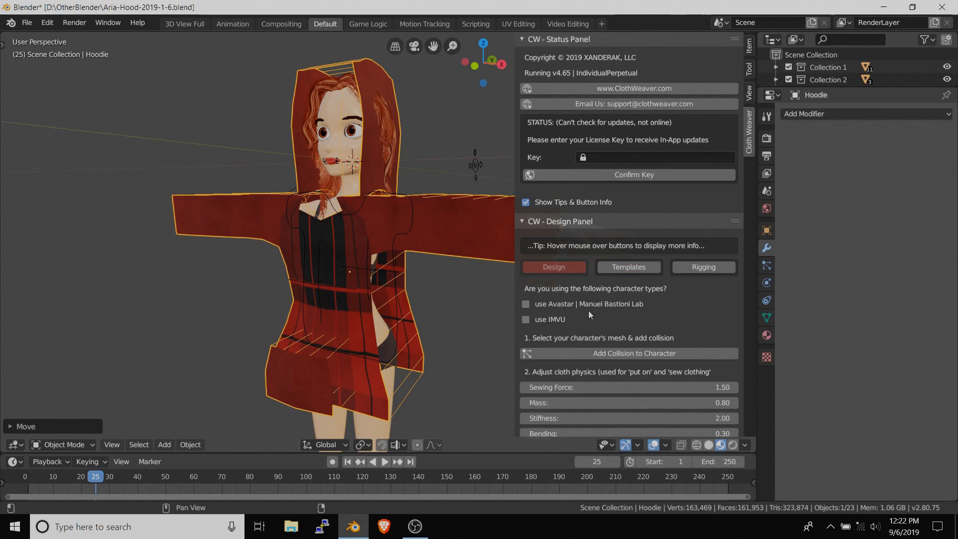
{"action": "scroll", "coordinate": [588, 313], "scroll_direction": "down", "scroll_amount": 5}
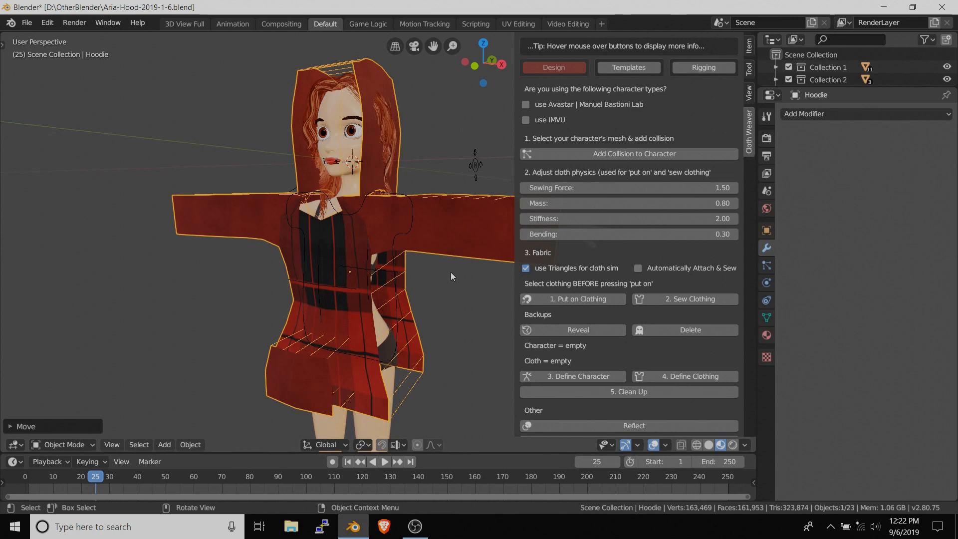
{"action": "left_click", "coordinate": [638, 268]}
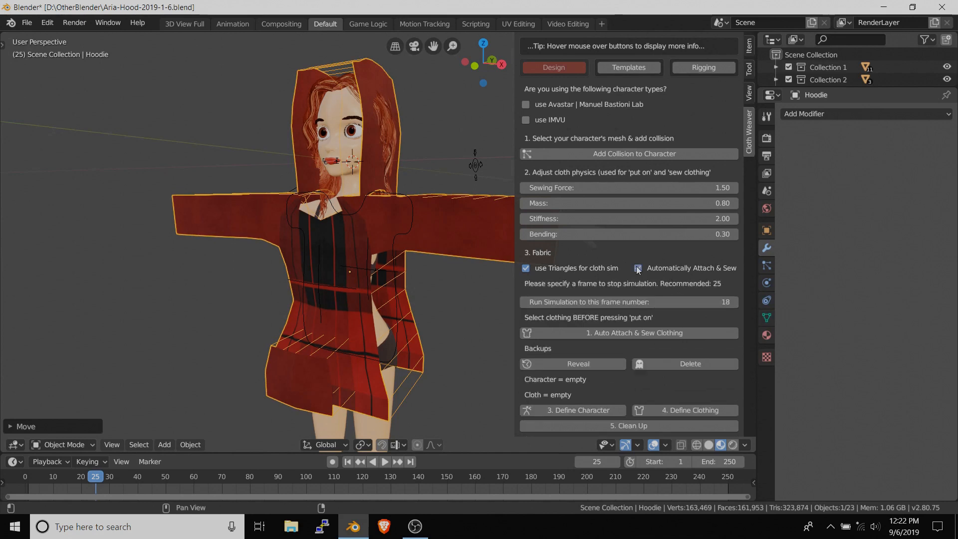
{"action": "left_click", "coordinate": [637, 268]}
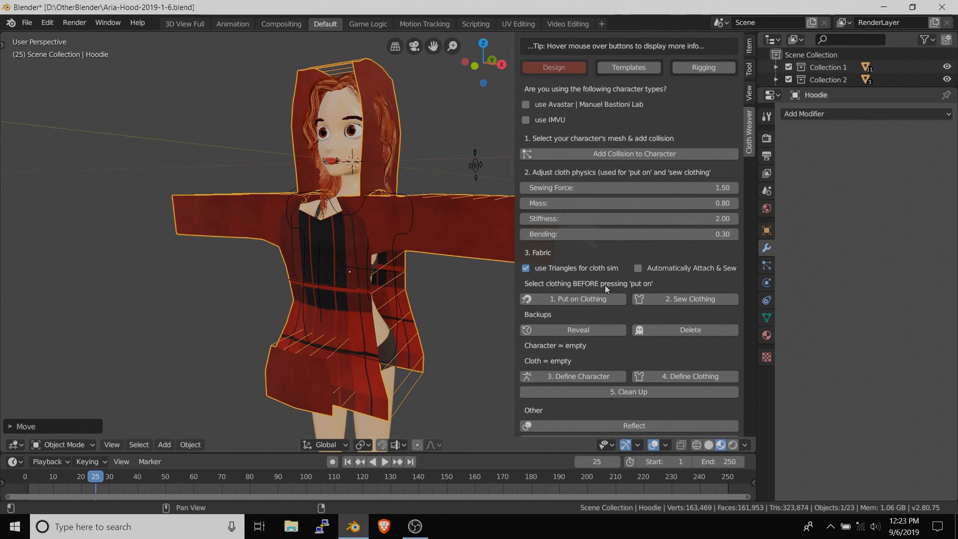
- Put the hoodie on the character with Put on Clothing and stop the cloth simulation at frame 35
{"action": "left_click", "coordinate": [350, 165]}
{"action": "left_click", "coordinate": [387, 75]}
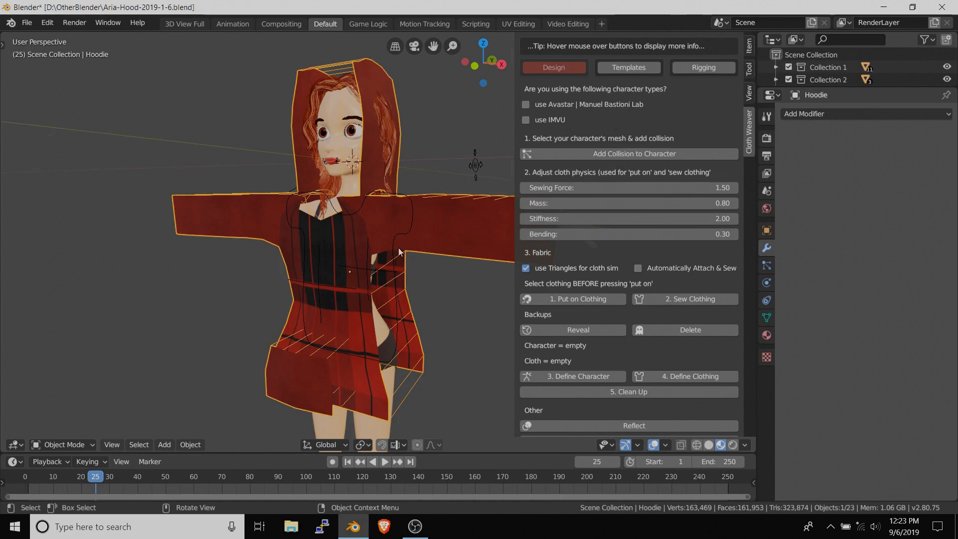
{"action": "middle_click_drag", "start_coordinate": [411, 226], "coordinate": [367, 294]}
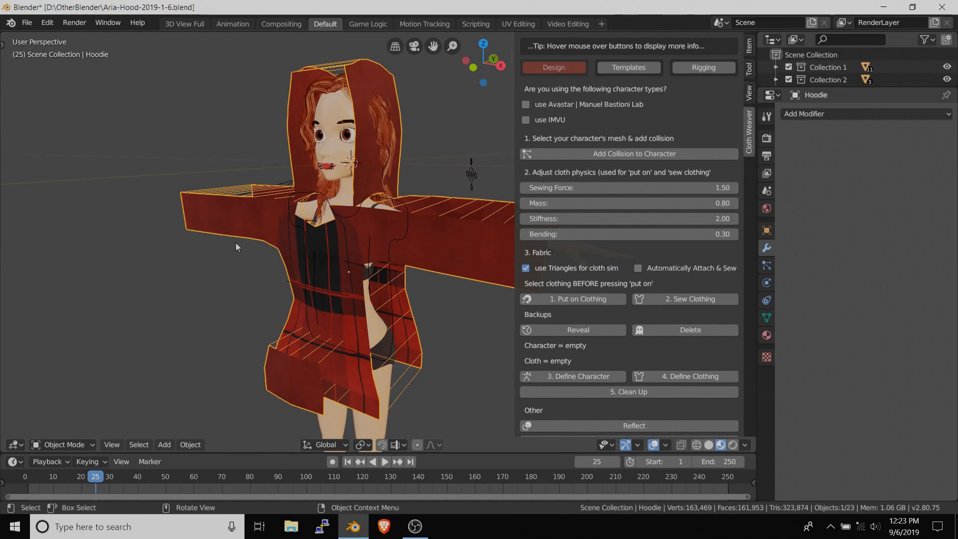
{"action": "left_click", "coordinate": [571, 299]}
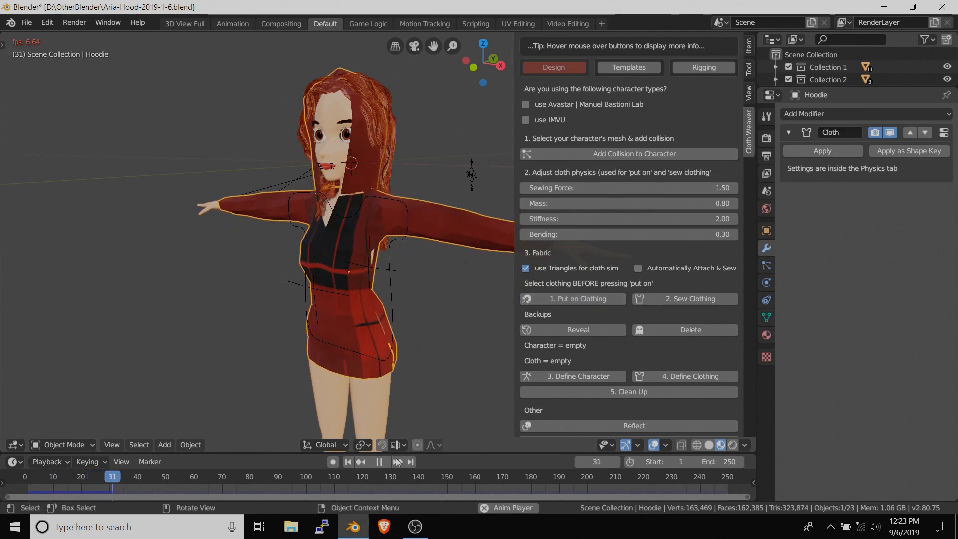
{"action": "key", "text": "space"}
- Enlarge the outliner to see more collections and hide the character's Hair object
{"action": "left_click", "coordinate": [374, 97]}
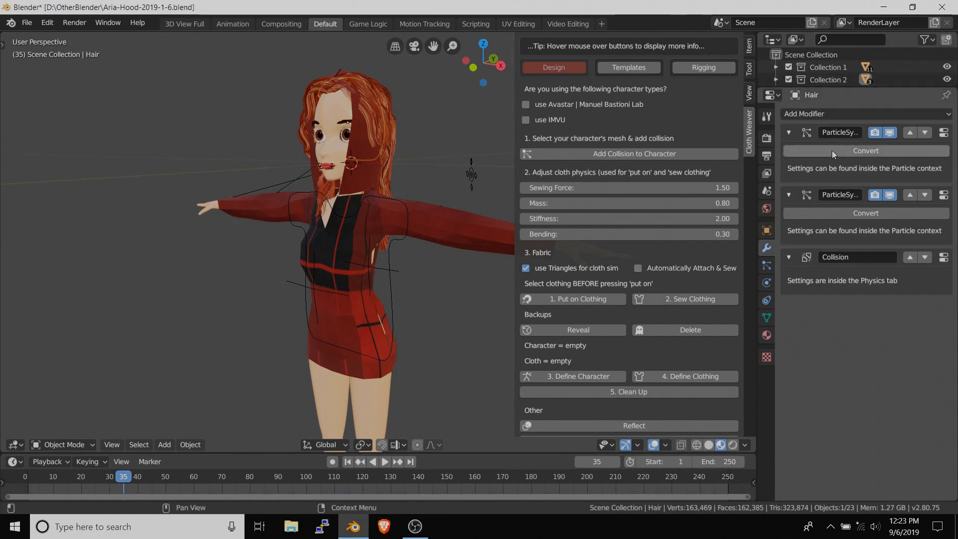
{"action": "left_click_drag", "start_coordinate": [823, 87], "coordinate": [850, 216]}
{"action": "scroll", "coordinate": [855, 152], "scroll_direction": "down", "scroll_amount": 3}
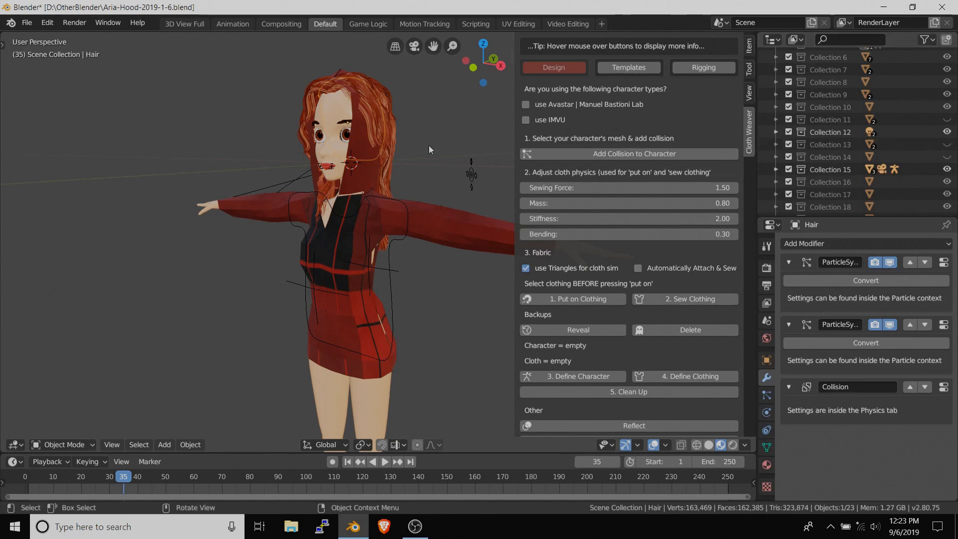
{"action": "key", "text": "Delete"}
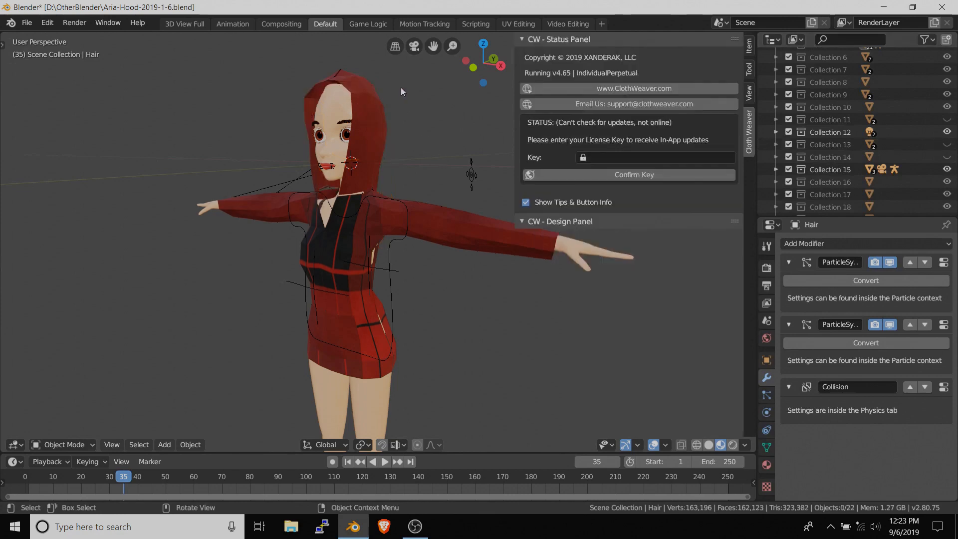
- Select the simulated hoodie, inspect it around the head and delete it
{"action": "left_click", "coordinate": [370, 84]}
{"action": "middle_click_drag", "start_coordinate": [417, 98], "coordinate": [121, 103]}
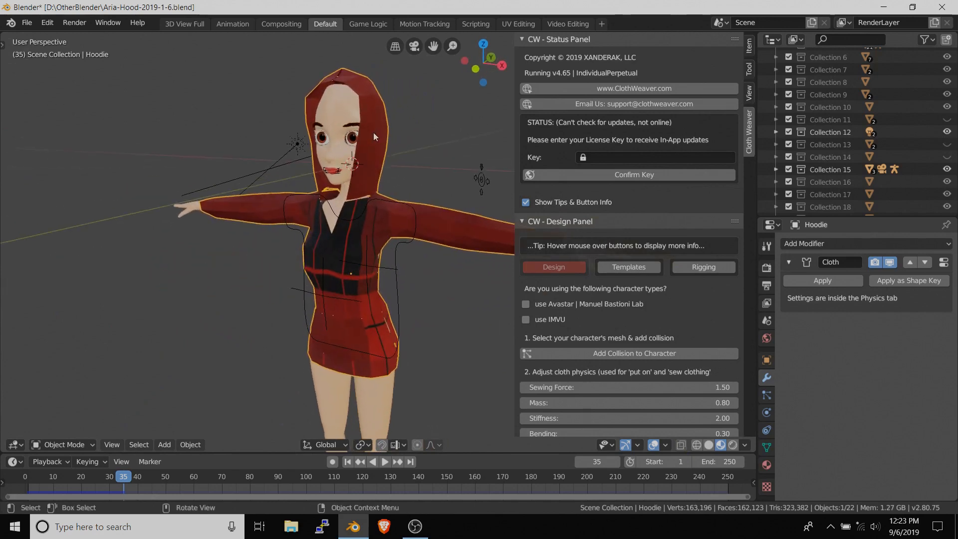
{"action": "middle_click_drag", "start_coordinate": [394, 127], "coordinate": [408, 125]}
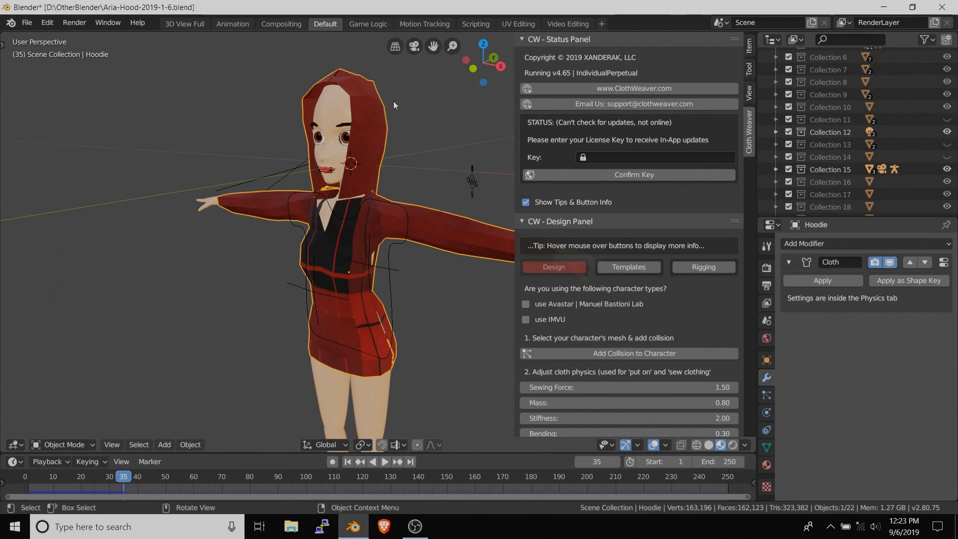
{"action": "key", "text": "Delete"}
- Select the AriaBody mesh and reveal the Cloth Weaver backups to restore the unsimulated hoodie
{"action": "left_click", "coordinate": [352, 110]}
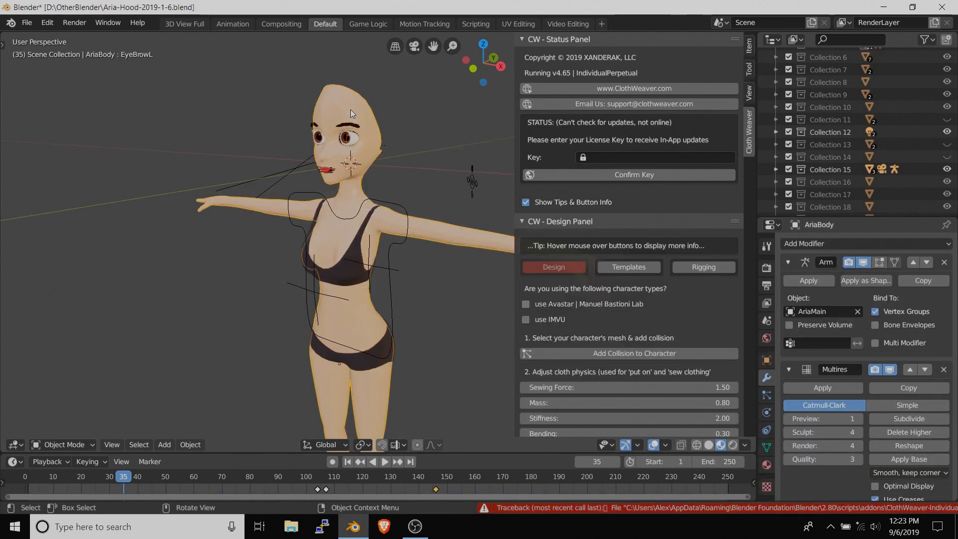
{"action": "scroll", "coordinate": [650, 339], "scroll_direction": "down", "scroll_amount": 8}
{"action": "scroll", "coordinate": [643, 335], "scroll_direction": "down", "scroll_amount": 1}
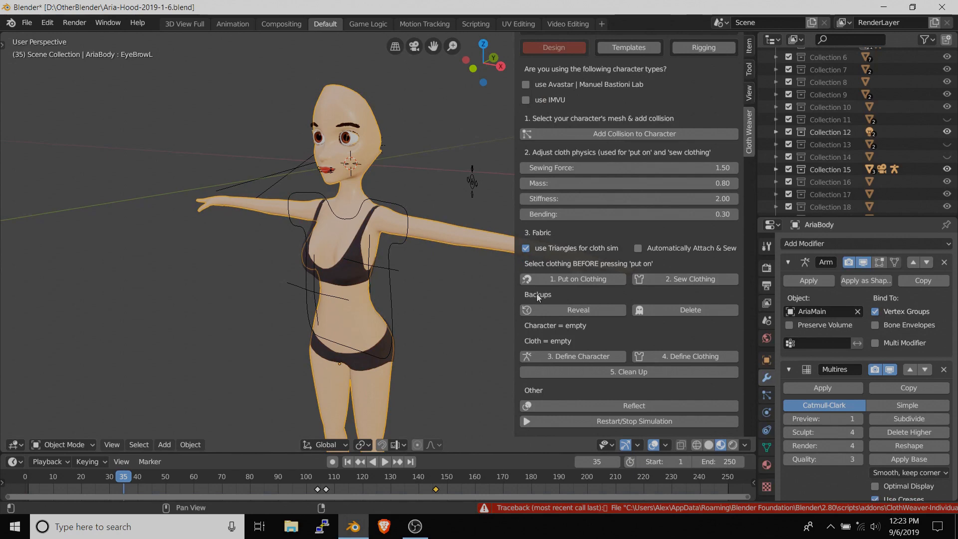
{"action": "left_click", "coordinate": [585, 310]}
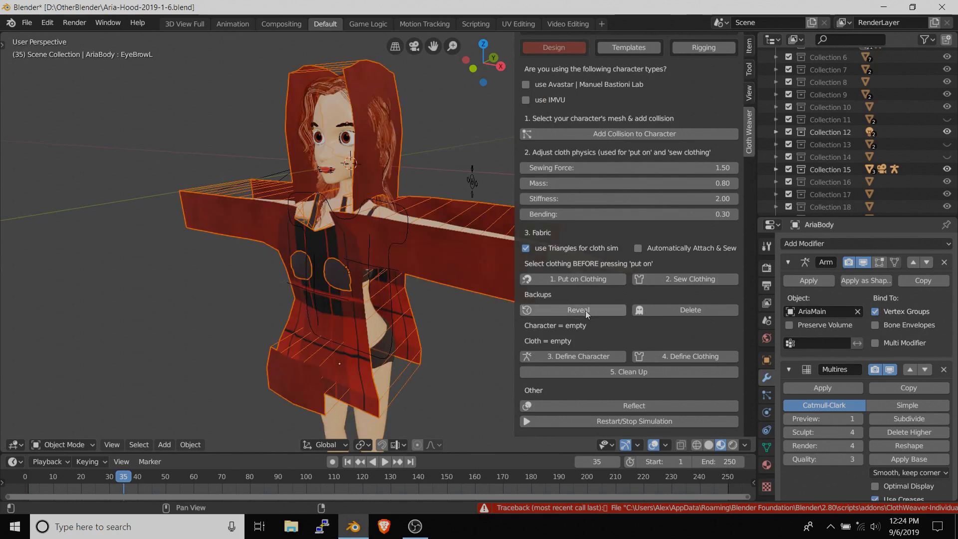
- Hide the restored Hair object again and select the Hoodie.001 mesh
{"action": "left_click", "coordinate": [362, 71]}
{"action": "left_click", "coordinate": [320, 85]}
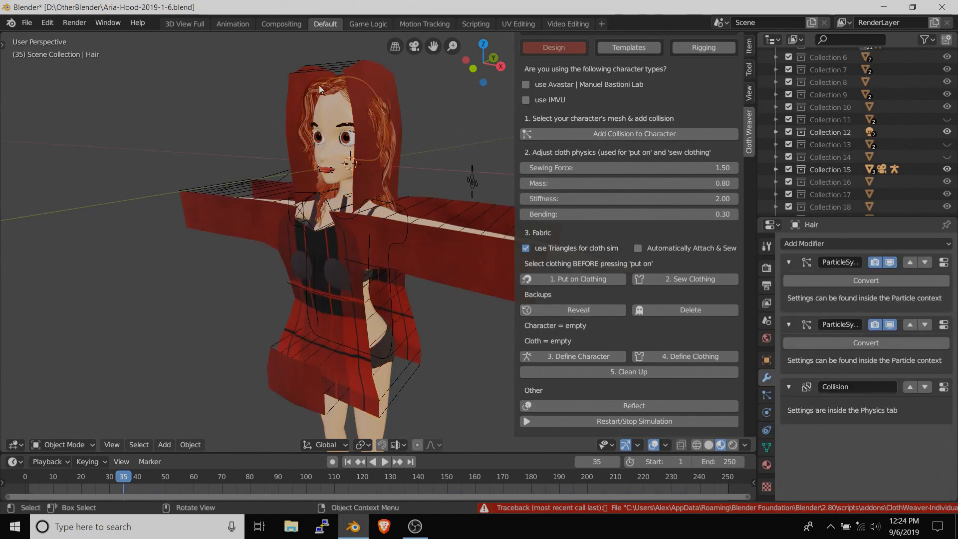
{"action": "left_click", "coordinate": [376, 82]}
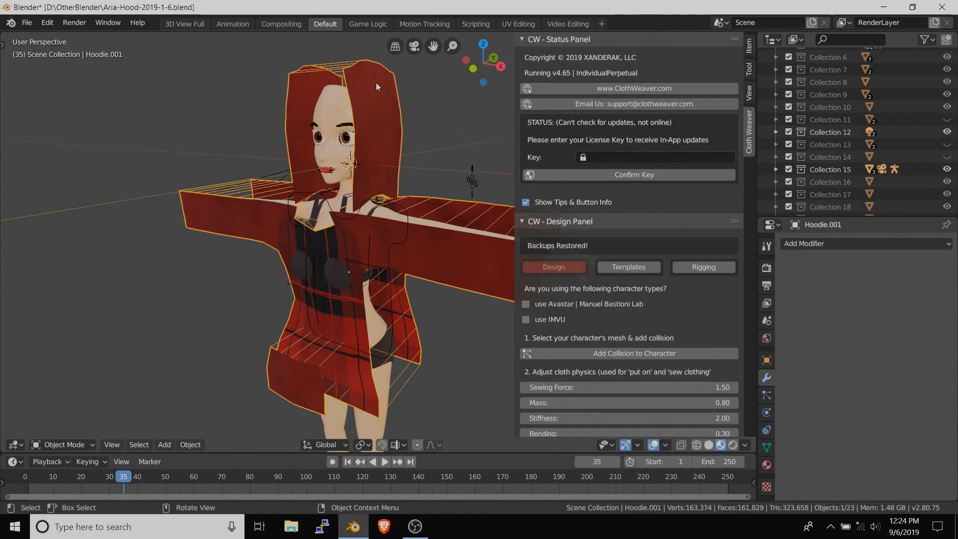
- Delete the leftover dark oval pieces at the chest and select Hoodie.001 again
{"action": "mouse_move", "coordinate": [411, 160]}
{"action": "middle_mouse_down"}
{"action": "mouse_move", "coordinate": [334, 155]}
{"action": "mouse_move", "coordinate": [402, 158]}
{"action": "middle_mouse_up"}
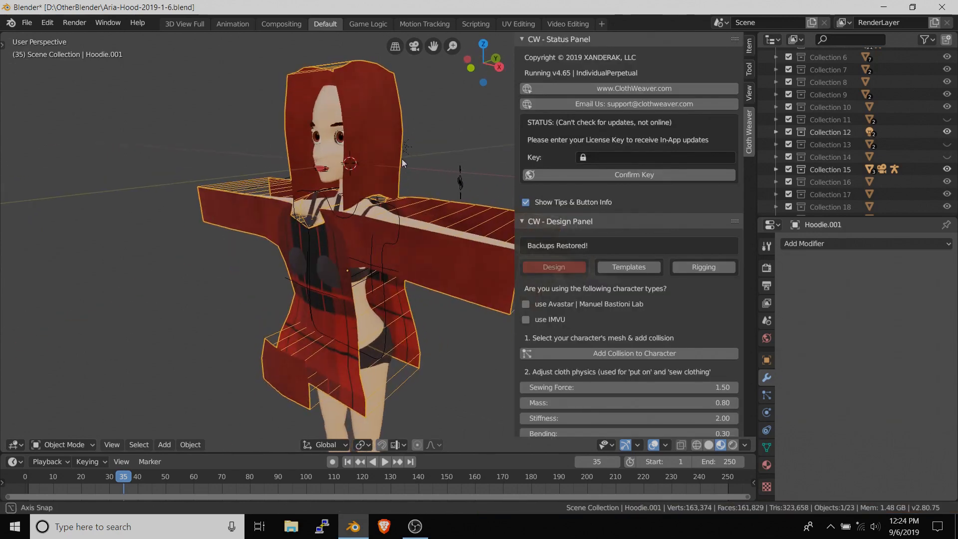
{"action": "key", "text": "Delete"}
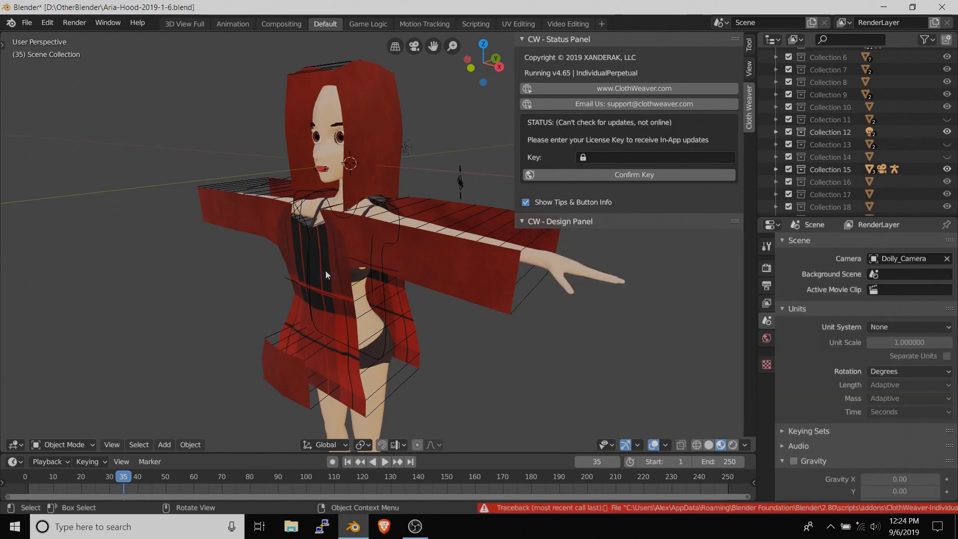
{"action": "key", "text": "ctrl+z"}
{"action": "mouse_move", "coordinate": [414, 175]}
{"action": "middle_mouse_down"}
{"action": "mouse_move", "coordinate": [345, 169]}
{"action": "mouse_move", "coordinate": [375, 166]}
{"action": "mouse_move", "coordinate": [340, 148]}
{"action": "mouse_move", "coordinate": [396, 176]}
{"action": "mouse_move", "coordinate": [427, 177]}
{"action": "mouse_move", "coordinate": [418, 174]}
{"action": "middle_mouse_up"}
{"action": "scroll", "coordinate": [621, 324], "scroll_direction": "down", "scroll_amount": 5}
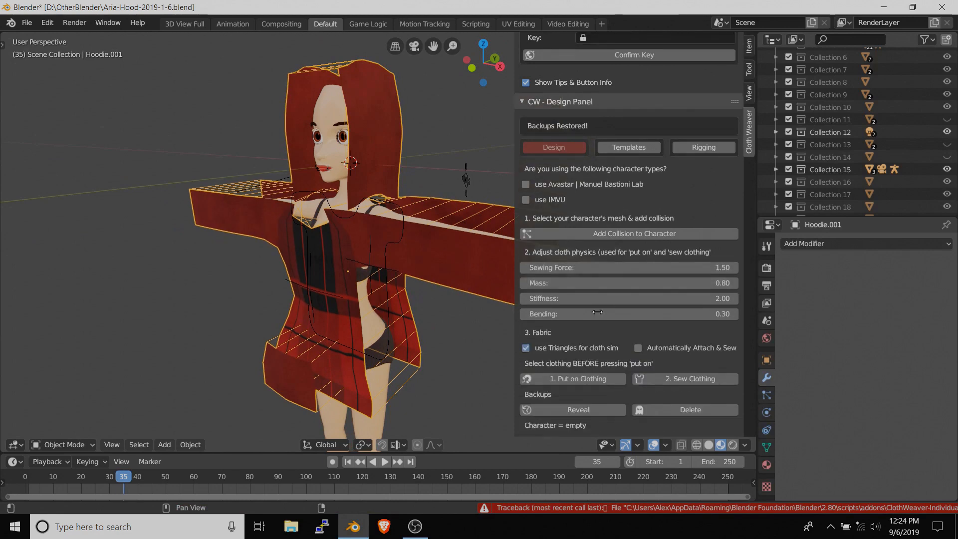
- Inspect the whole mesh of Hoodie.001 in Edit Mode, try a loop cut and return to Object Mode
{"action": "key", "text": "Tab"}
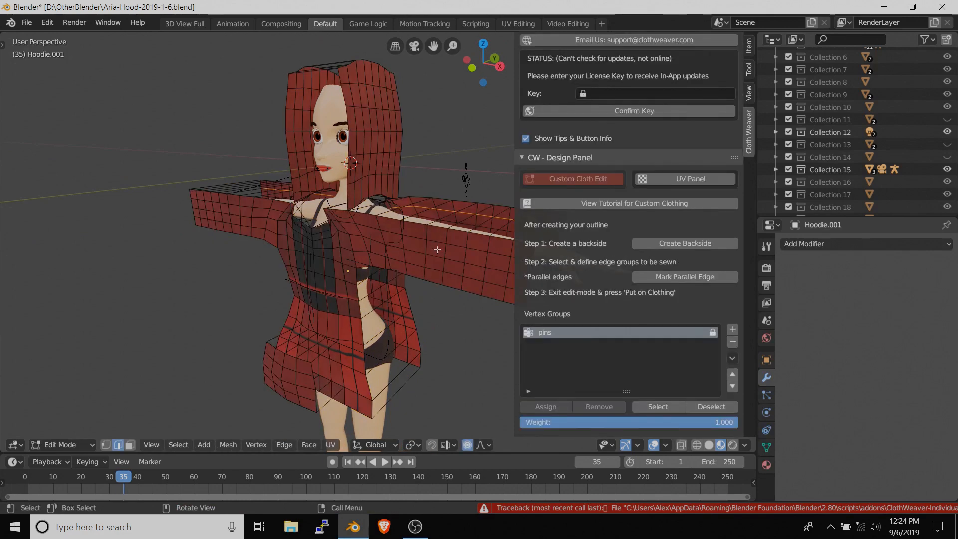
{"action": "middle_click_drag", "start_coordinate": [442, 210], "coordinate": [343, 209]}
{"action": "key", "text": "a"}
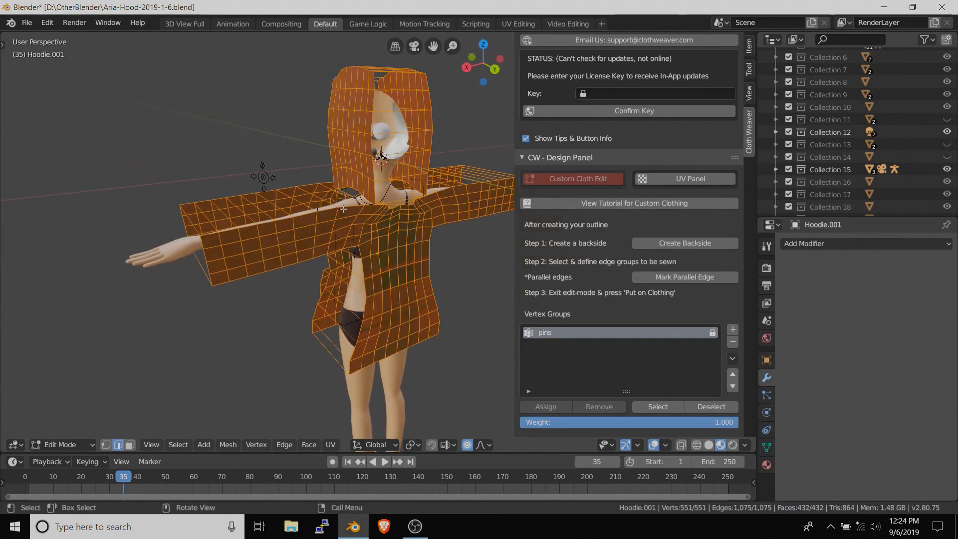
{"action": "middle_click_drag", "start_coordinate": [425, 200], "coordinate": [433, 235]}
{"action": "key", "text": "ctrl+r"}
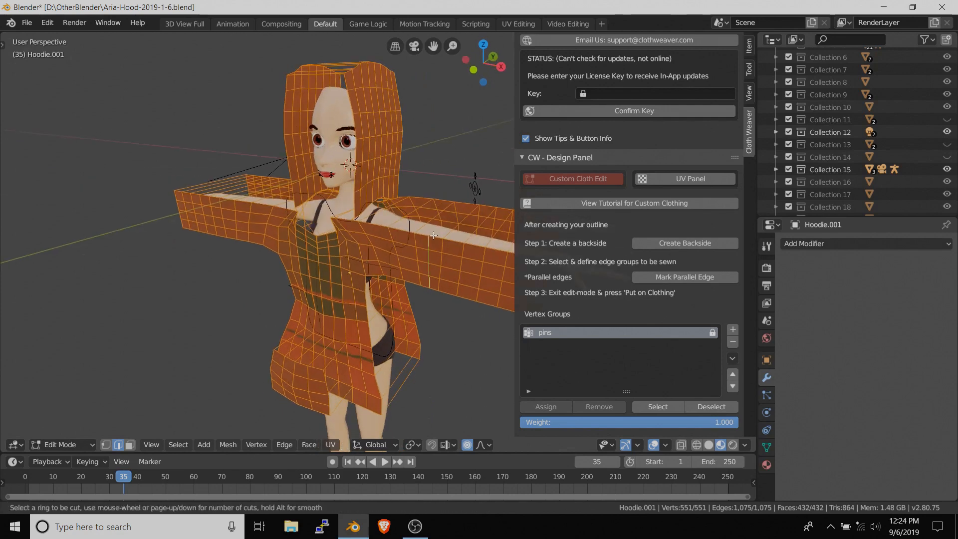
{"action": "scroll", "coordinate": [453, 240], "scroll_direction": "up", "scroll_amount": 2}
{"action": "key", "text": "Escape"}
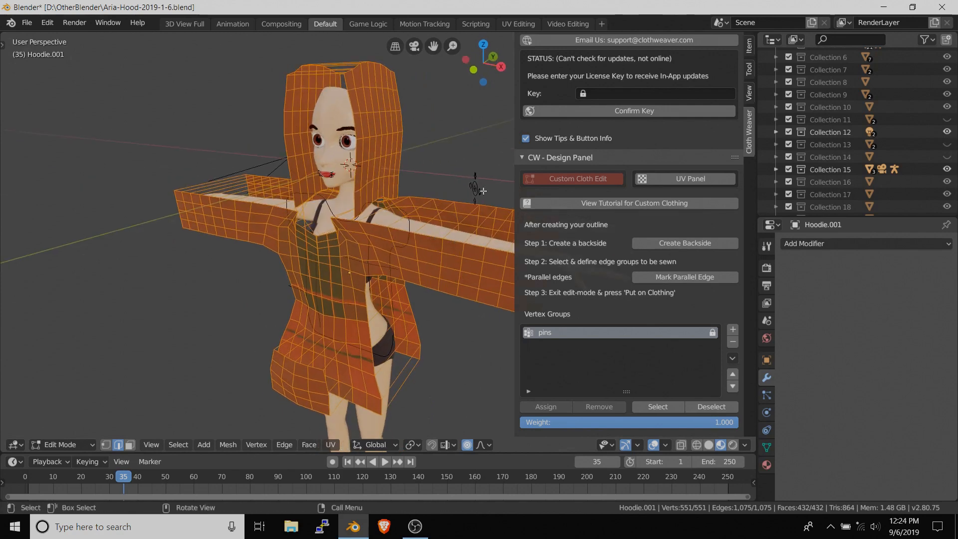
{"action": "middle_click_drag", "start_coordinate": [452, 188], "coordinate": [451, 188]}
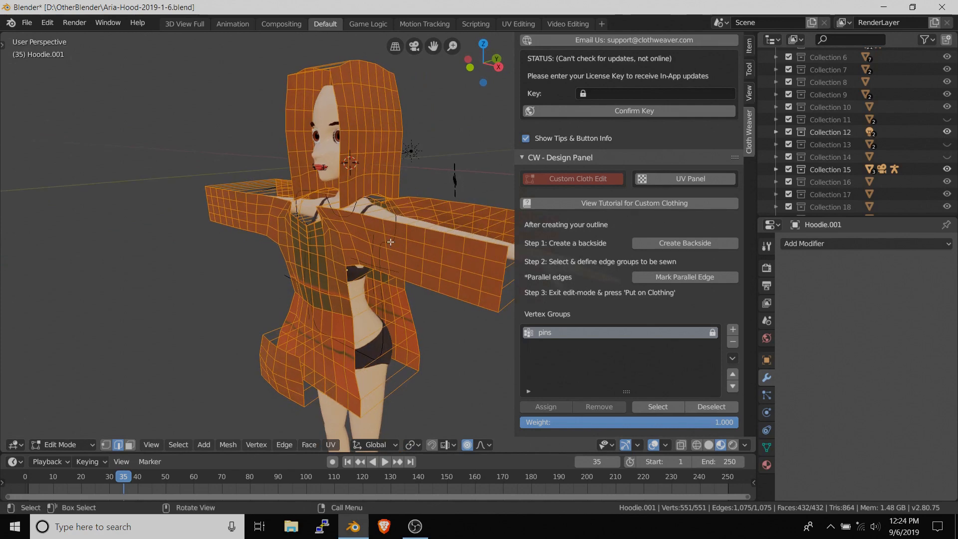
{"action": "key", "text": "Tab"}
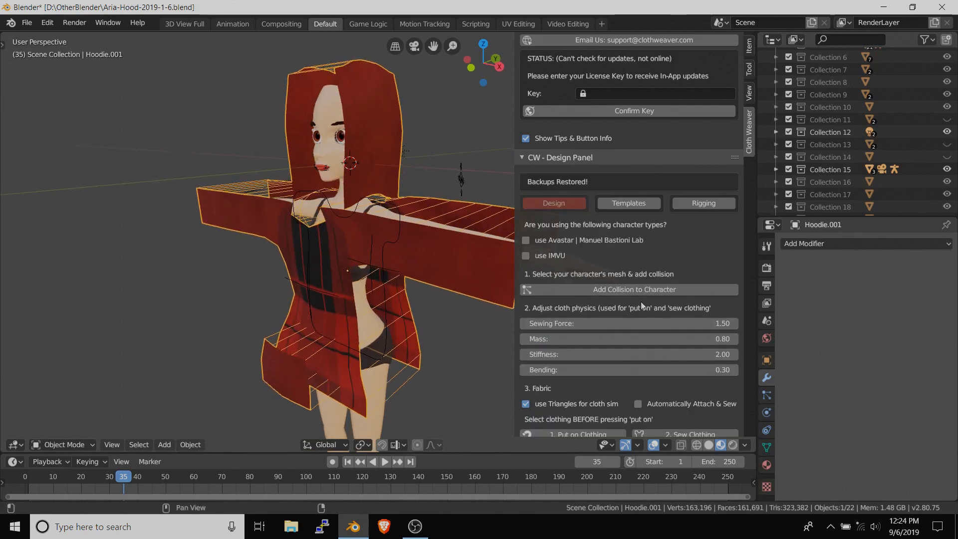
- Put Hoodie.001 on the character with Put on Clothing and stop the cloth simulation at frame 49
{"action": "scroll", "coordinate": [672, 322], "scroll_direction": "down", "scroll_amount": 6}
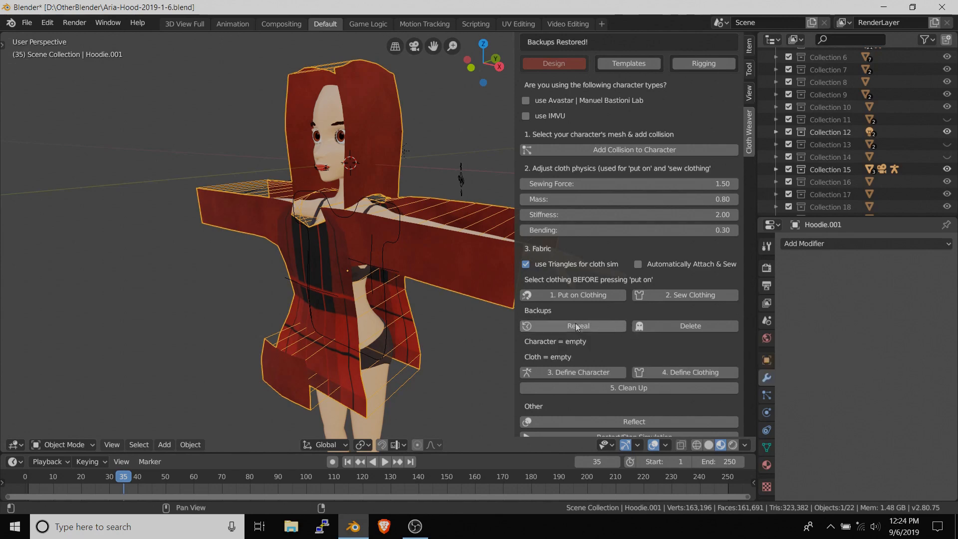
{"action": "left_click", "coordinate": [586, 295]}
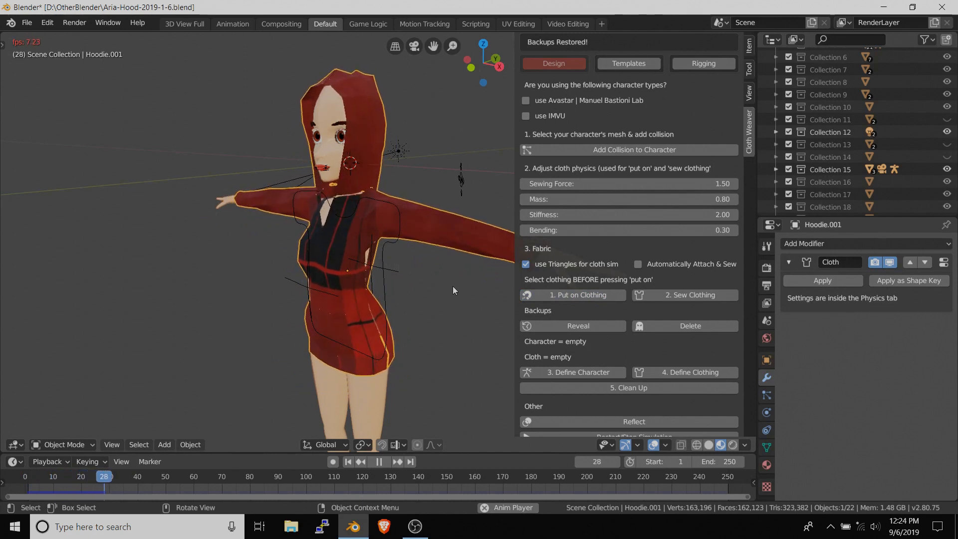
{"action": "left_click", "coordinate": [382, 460]}
{"action": "scroll", "coordinate": [396, 301], "scroll_direction": "down", "scroll_amount": 1}
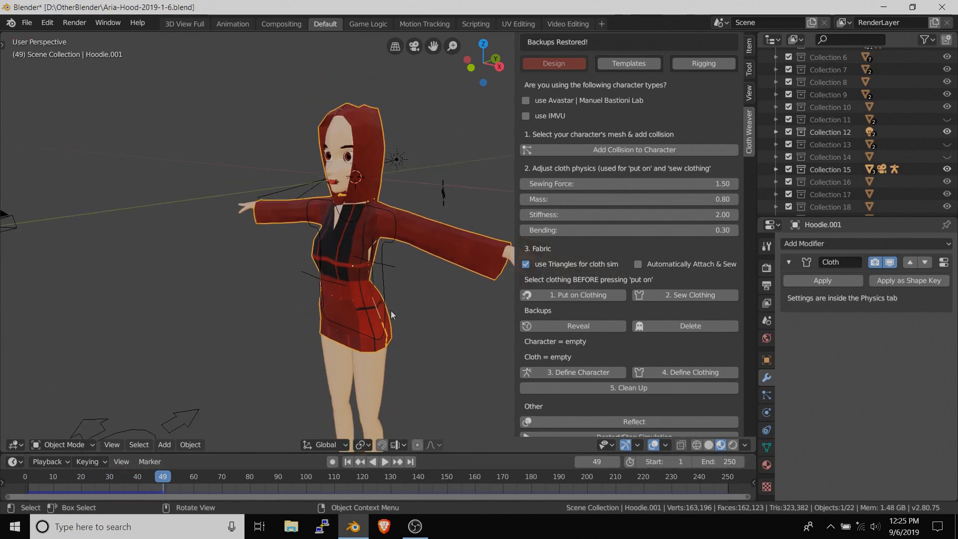
- Move the timeline back to frame 31 and examine the hoodie's fit and side seams
{"action": "middle_click_drag", "start_coordinate": [396, 328], "coordinate": [310, 419]}
{"action": "left_click_drag", "start_coordinate": [164, 477], "coordinate": [113, 468]}
{"action": "middle_click_drag", "start_coordinate": [355, 326], "coordinate": [336, 242]}
{"action": "middle_click_drag", "start_coordinate": [424, 194], "coordinate": [342, 197]}
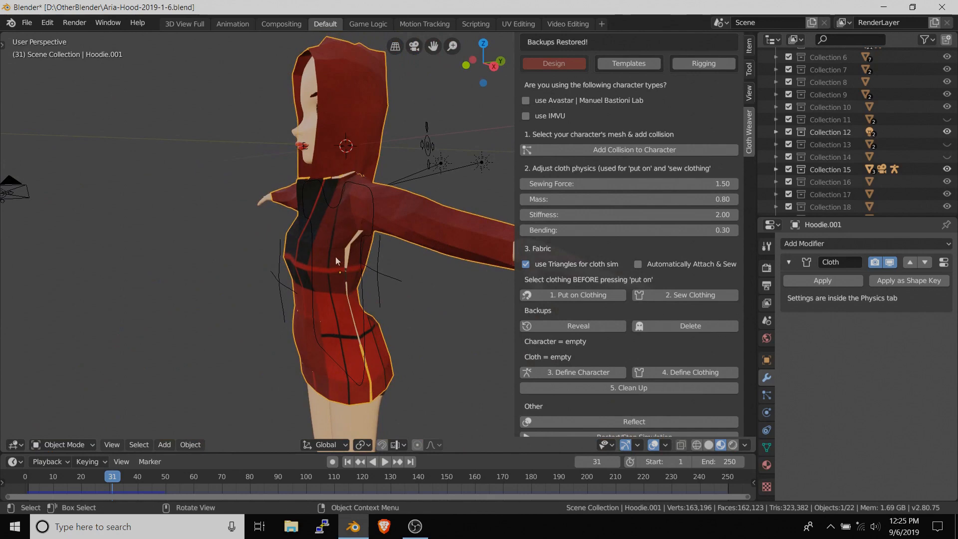
{"action": "middle_click_drag", "start_coordinate": [335, 257], "coordinate": [358, 188]}
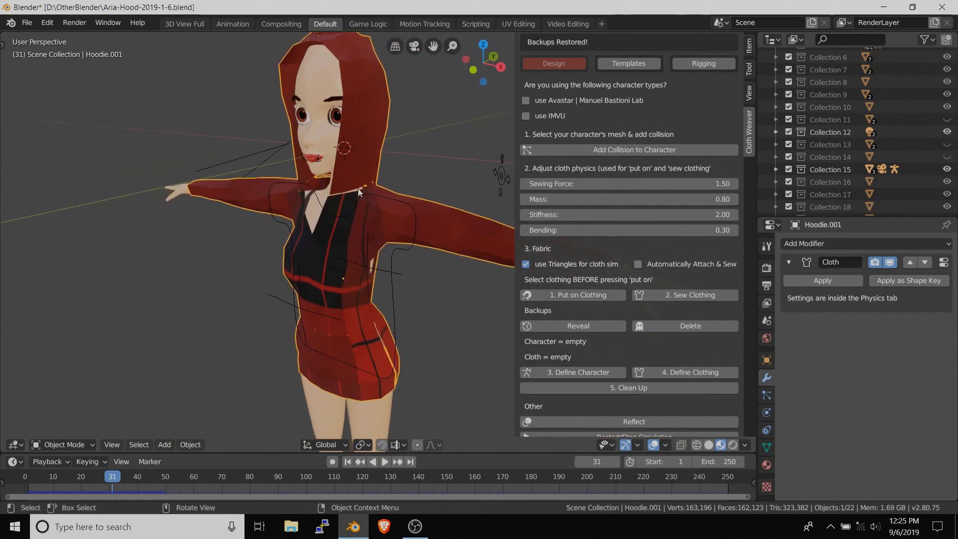
- Sew the hoodie with Sew Clothing and stop the simulation at frame 8
{"action": "left_click", "coordinate": [687, 296]}
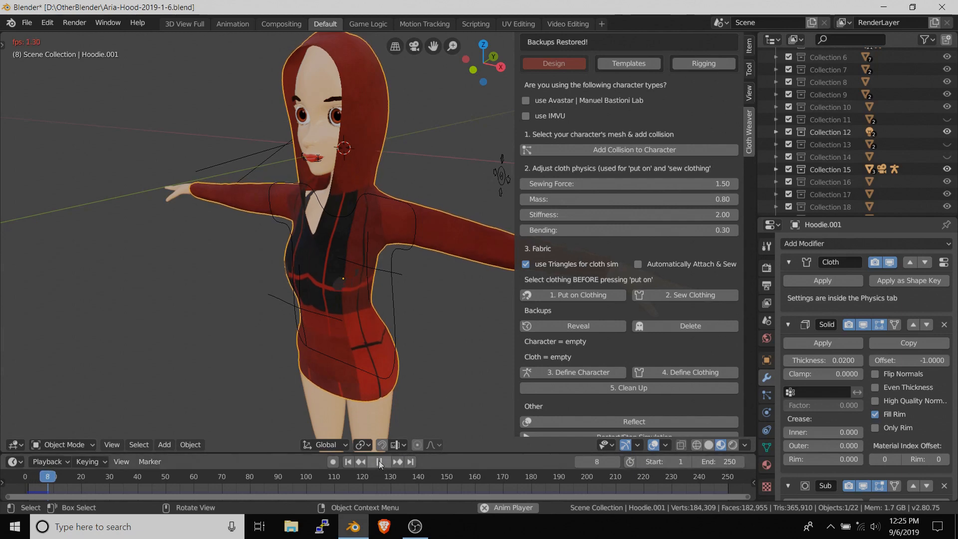
{"action": "key", "text": "space"}
{"action": "middle_click_drag", "start_coordinate": [415, 389], "coordinate": [384, 269]}
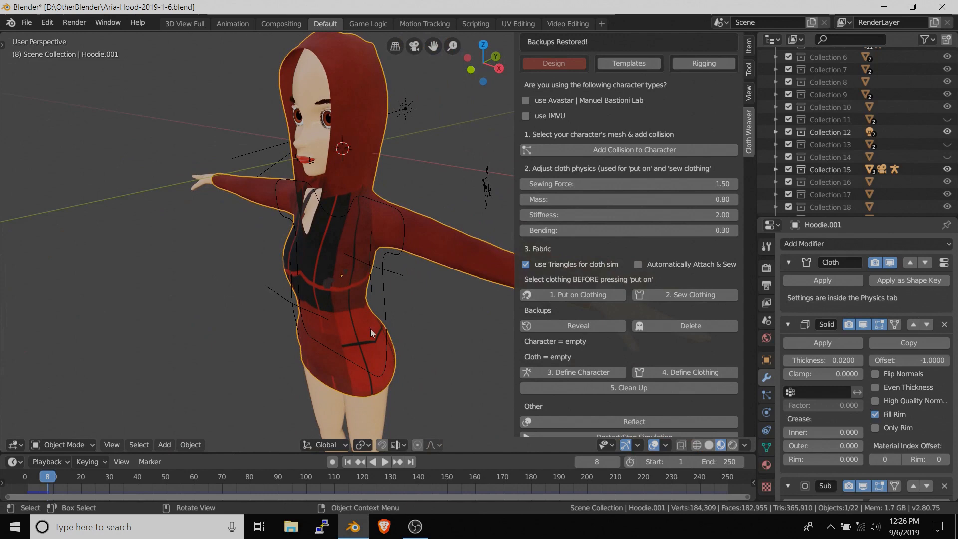
- Return to frame 1 and set the viewport level of Hoodie.001's Subdivision modifier to 1
{"action": "left_click", "coordinate": [349, 462]}
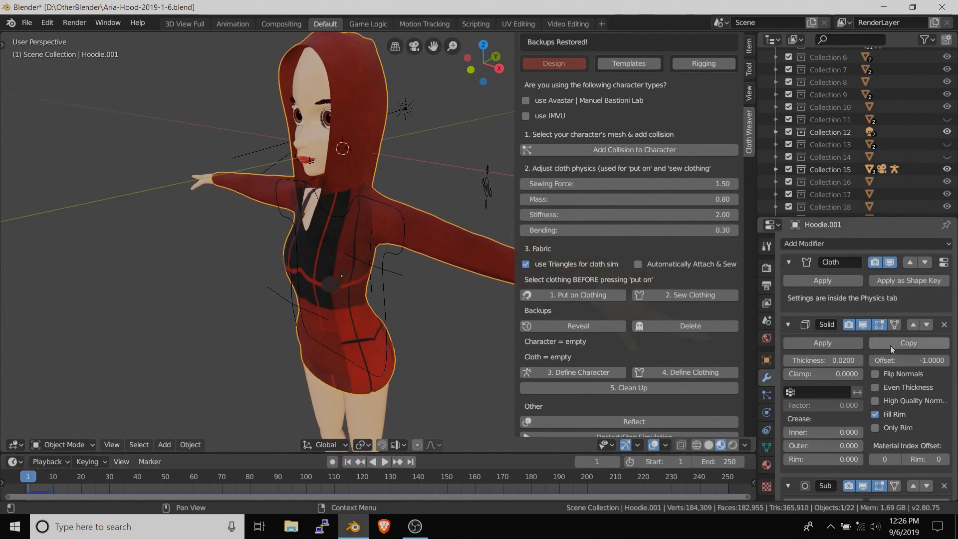
{"action": "scroll", "coordinate": [887, 344], "scroll_direction": "down", "scroll_amount": 5}
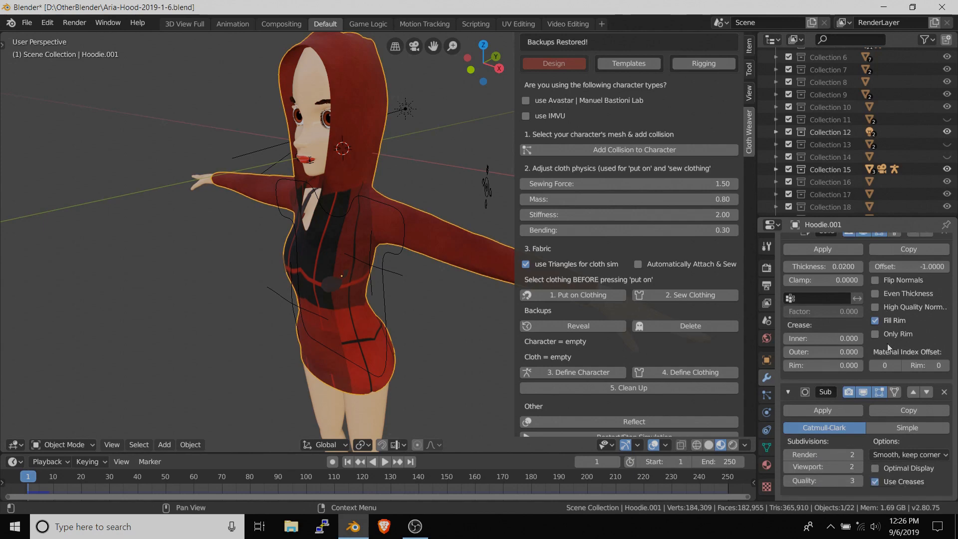
{"action": "left_click", "coordinate": [785, 466]}
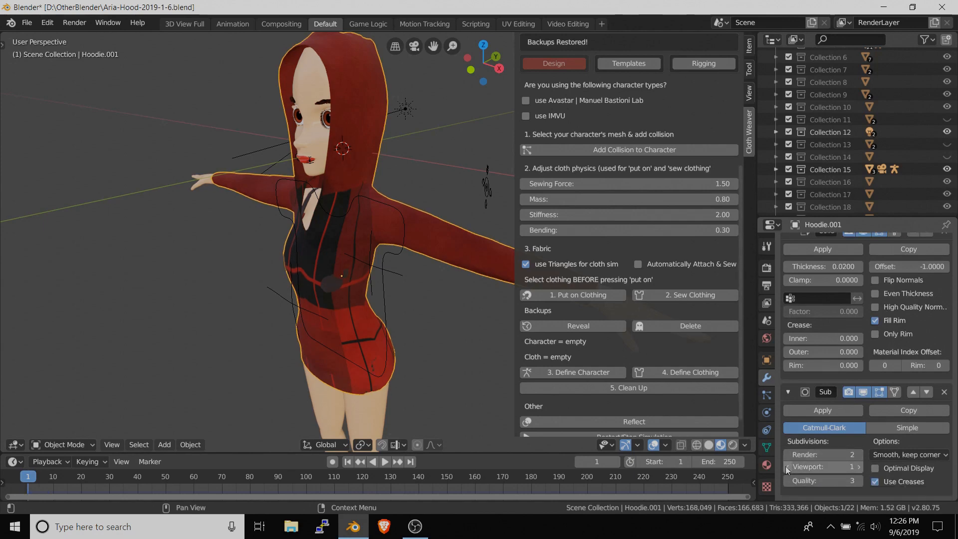
{"action": "scroll", "coordinate": [818, 414], "scroll_direction": "up", "scroll_amount": 5}
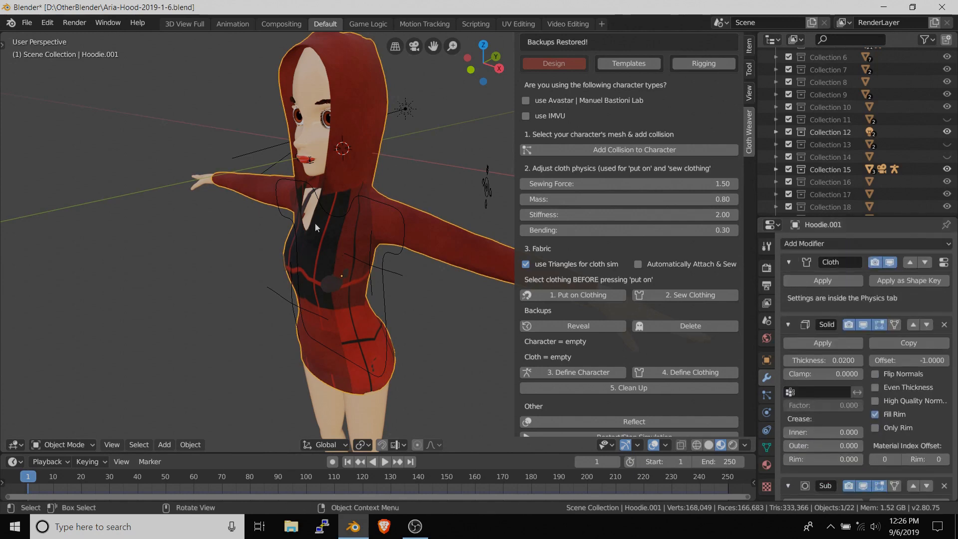
- Check the modifiers of AriaBody and move the Collision modifier of Bra.002 above its Subdivision modifier
{"action": "left_click", "coordinate": [307, 80]}
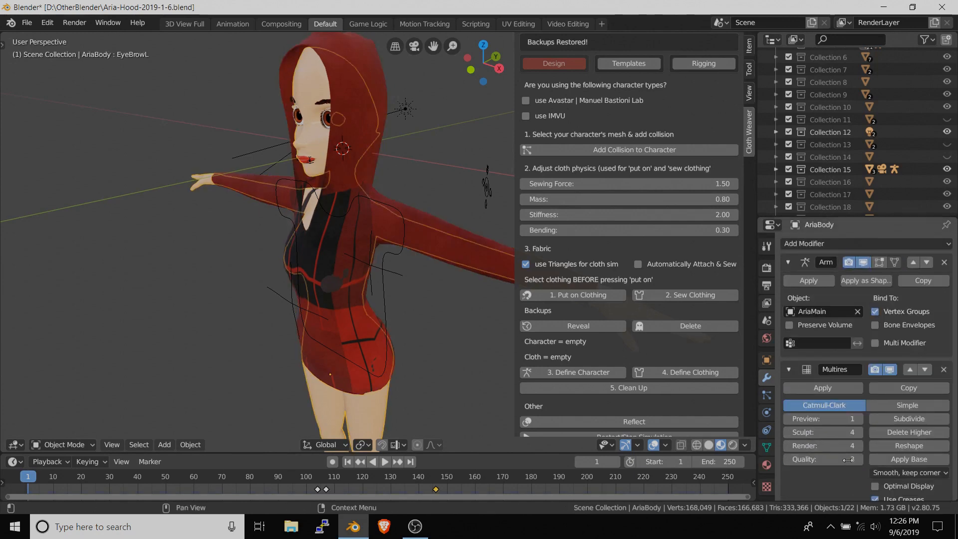
{"action": "scroll", "coordinate": [847, 455], "scroll_direction": "down", "scroll_amount": 6}
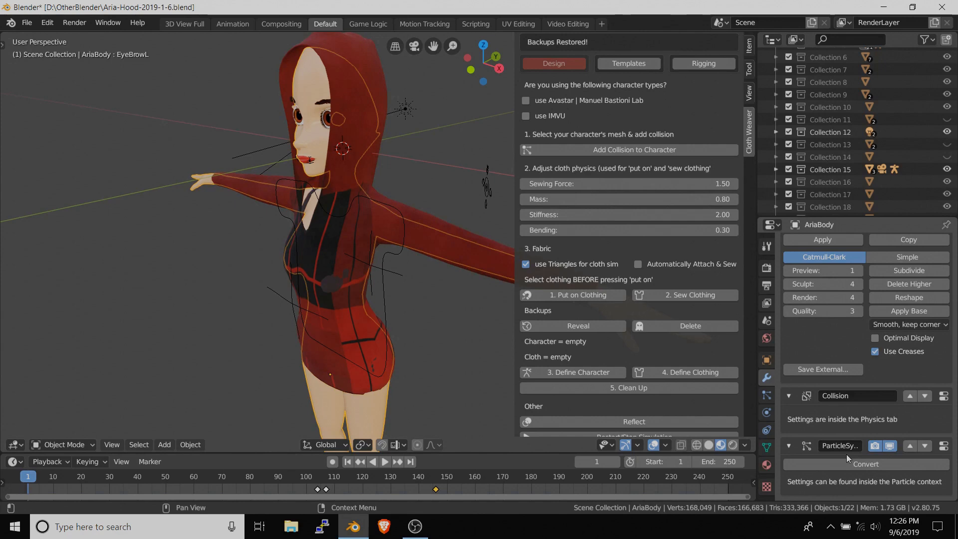
{"action": "scroll", "coordinate": [846, 454], "scroll_direction": "up", "scroll_amount": 5}
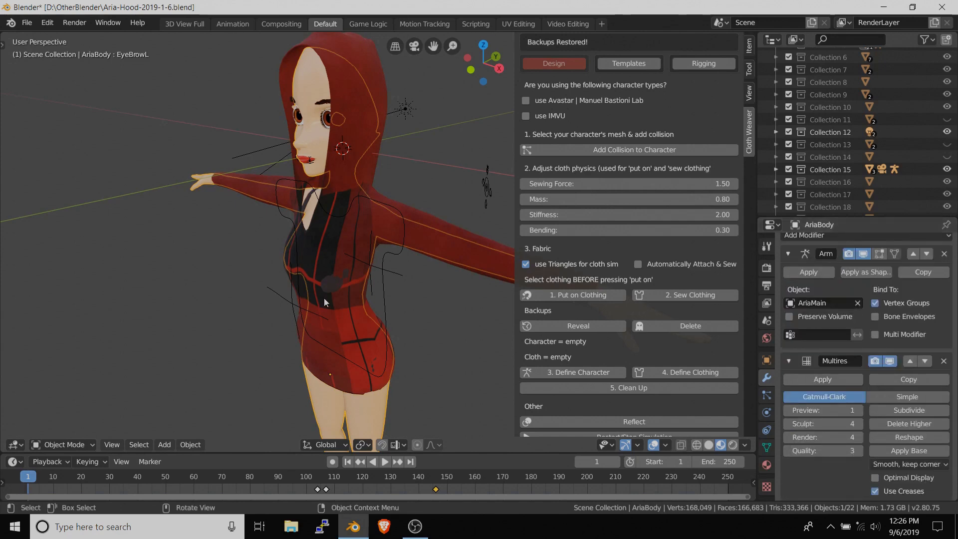
{"action": "left_click", "coordinate": [327, 285]}
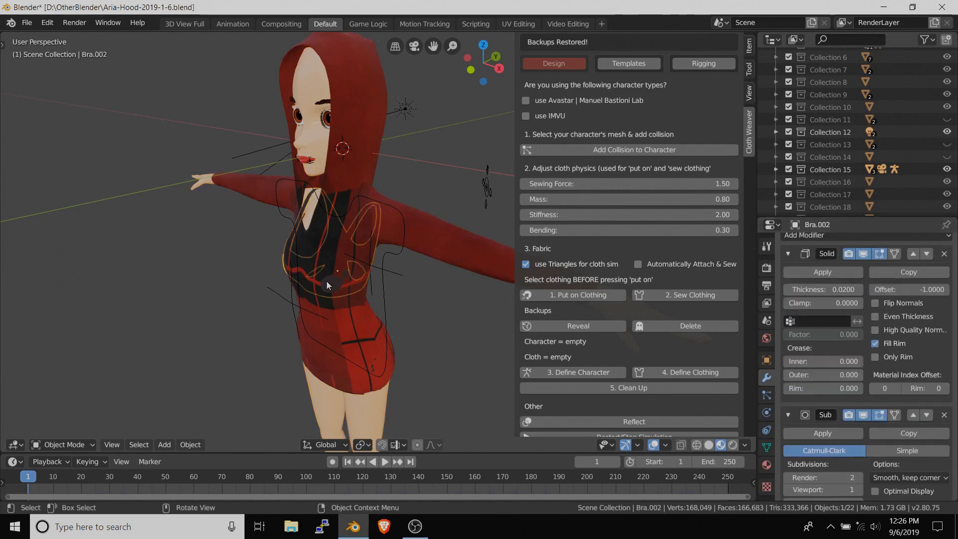
{"action": "left_click", "coordinate": [786, 489]}
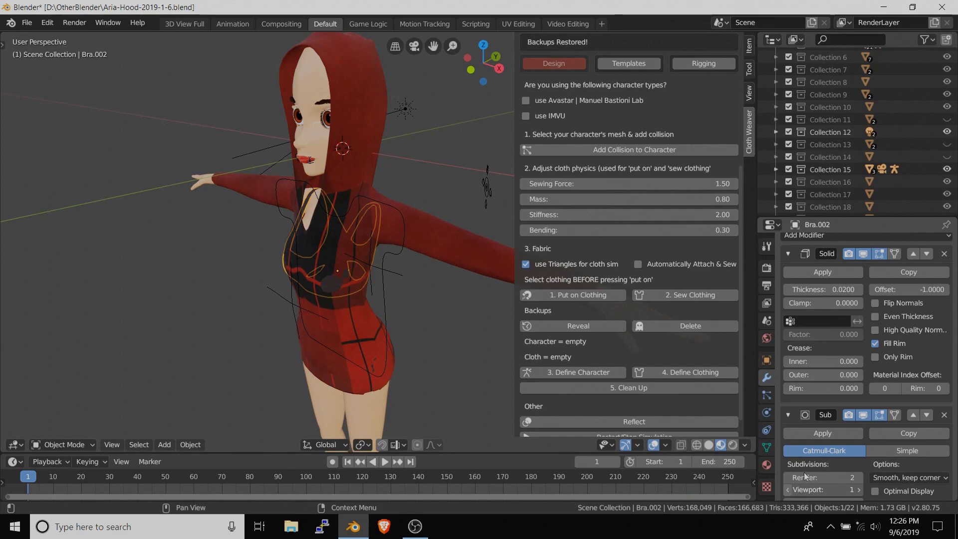
{"action": "scroll", "coordinate": [803, 472], "scroll_direction": "down", "scroll_amount": 3}
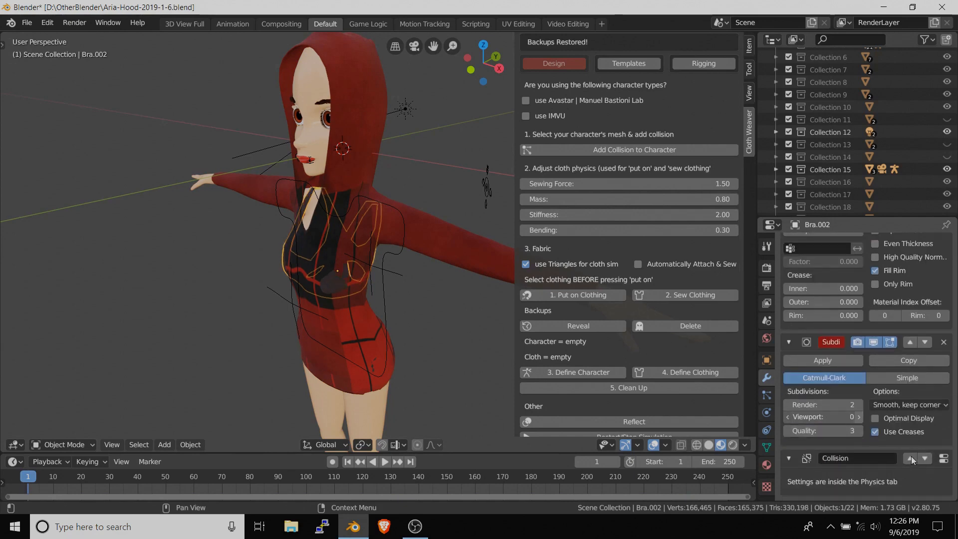
{"action": "key", "text": "ctrl+z"}
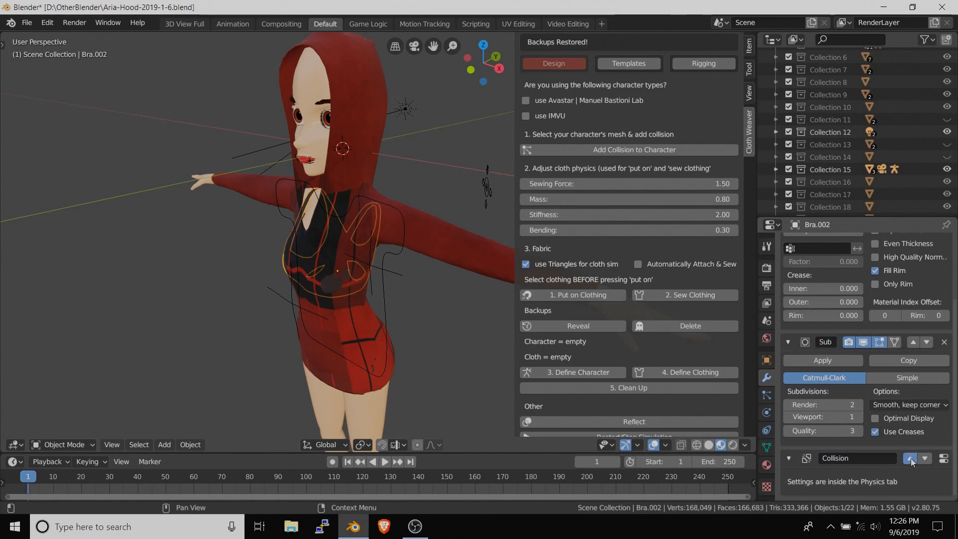
{"action": "left_click", "coordinate": [911, 458]}
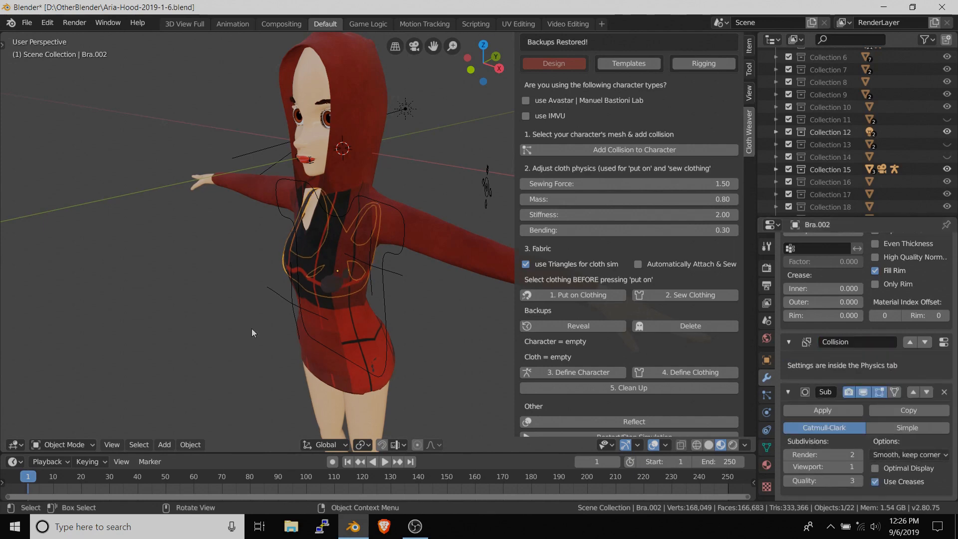
- Move the Collision modifier of the Panties object above its Solidify and Subdivision modifiers
{"action": "left_click", "coordinate": [366, 389]}
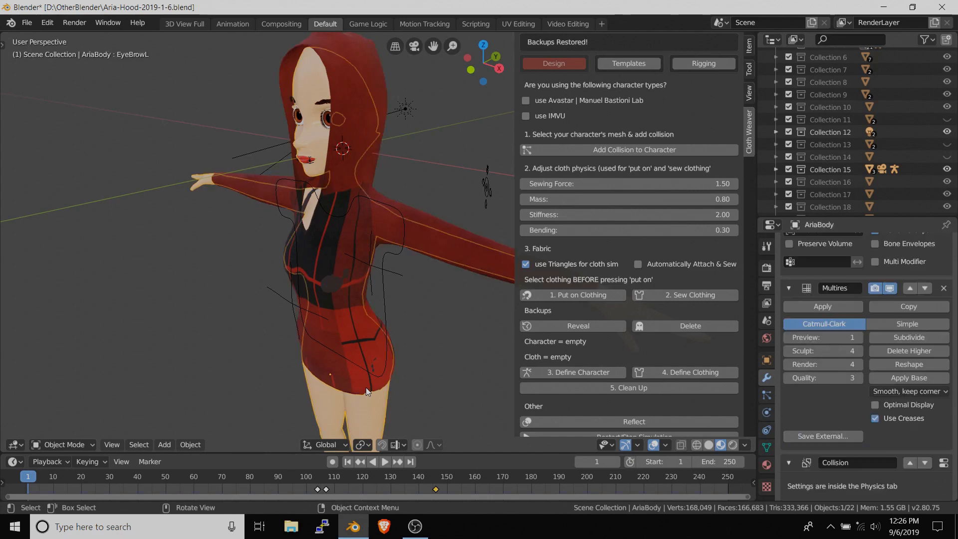
{"action": "middle_click_drag", "start_coordinate": [378, 382], "coordinate": [387, 342]}
{"action": "left_click", "coordinate": [387, 345]}
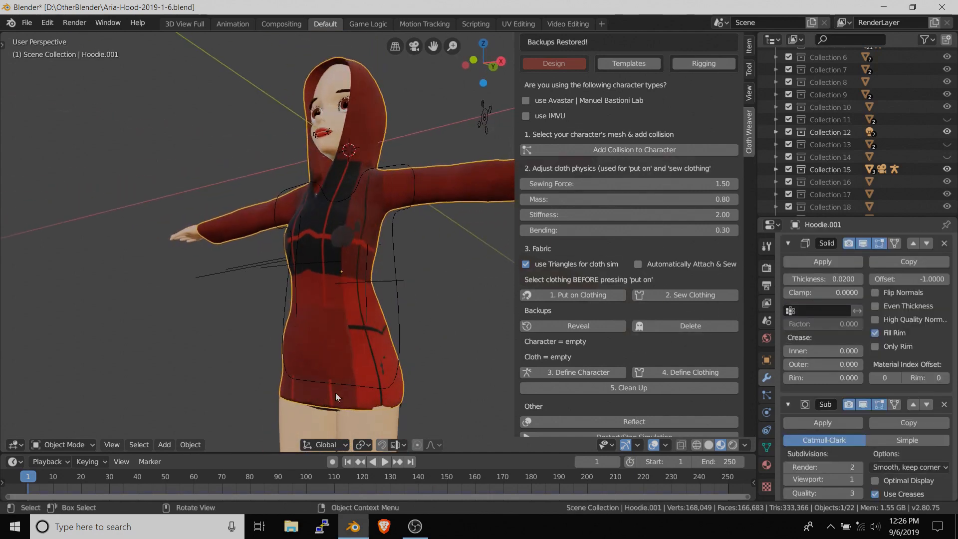
{"action": "middle_click_drag", "start_coordinate": [335, 393], "coordinate": [324, 401]}
{"action": "left_click", "coordinate": [325, 399]}
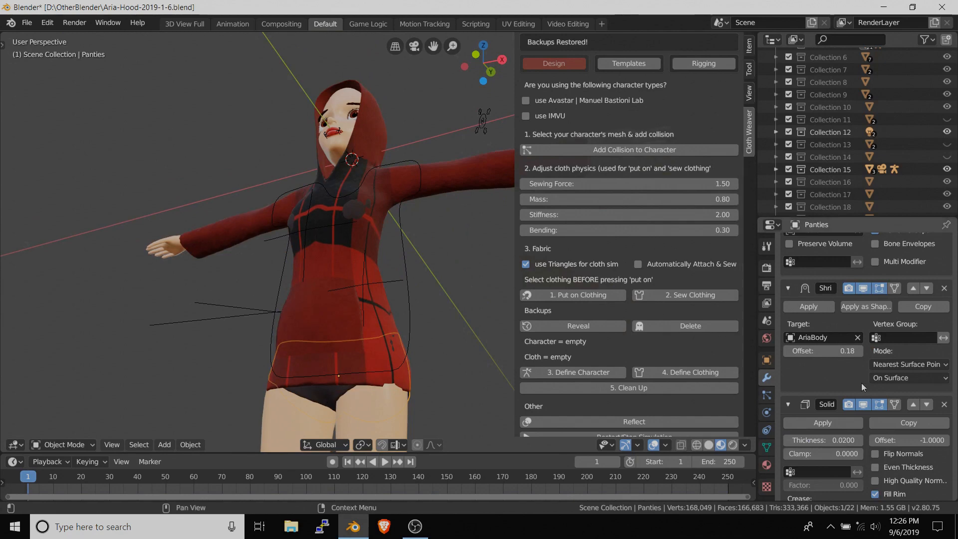
{"action": "scroll", "coordinate": [879, 378], "scroll_direction": "down", "scroll_amount": 8}
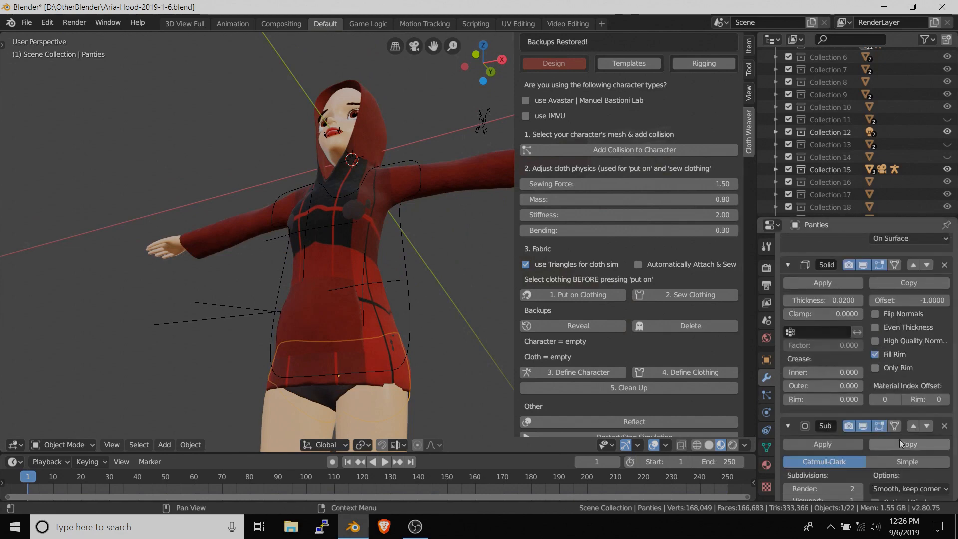
{"action": "scroll", "coordinate": [899, 437], "scroll_direction": "down", "scroll_amount": 2}
{"action": "left_click", "coordinate": [910, 458]}
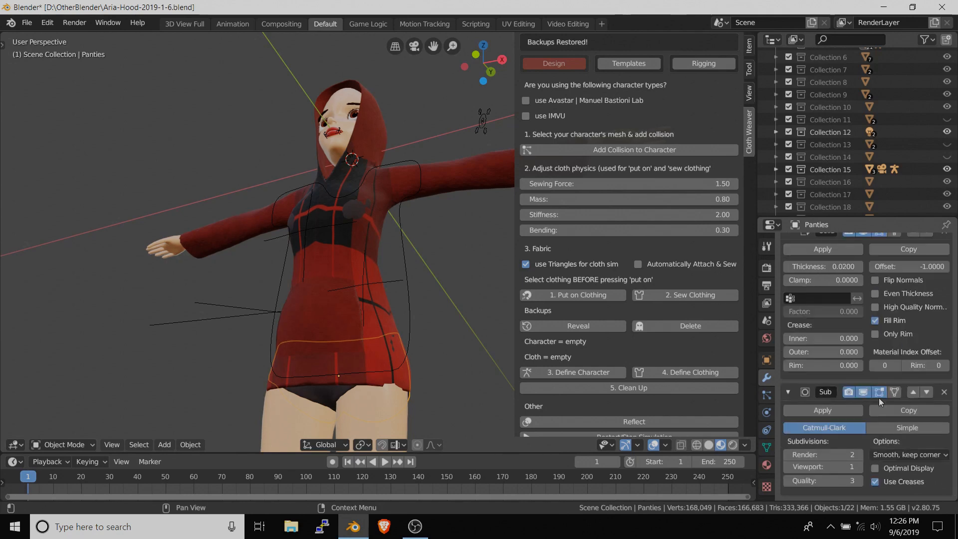
{"action": "scroll", "coordinate": [879, 398], "scroll_direction": "up", "scroll_amount": 10}
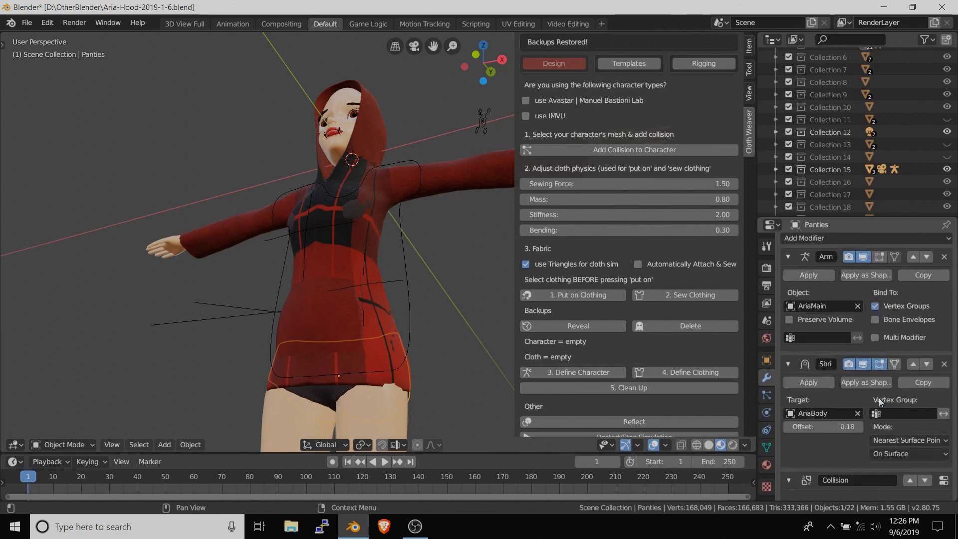
- Open Hoodie.001 in Edit Mode and select two adjoining edges on the back of its hem
{"action": "middle_click_drag", "start_coordinate": [343, 274], "coordinate": [323, 324]}
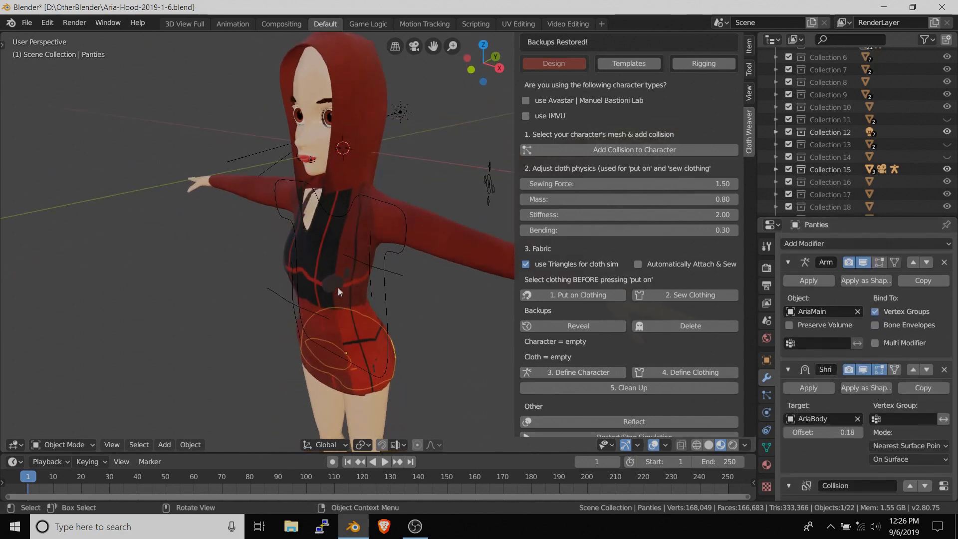
{"action": "left_click", "coordinate": [337, 174]}
{"action": "key", "text": "KP_3"}
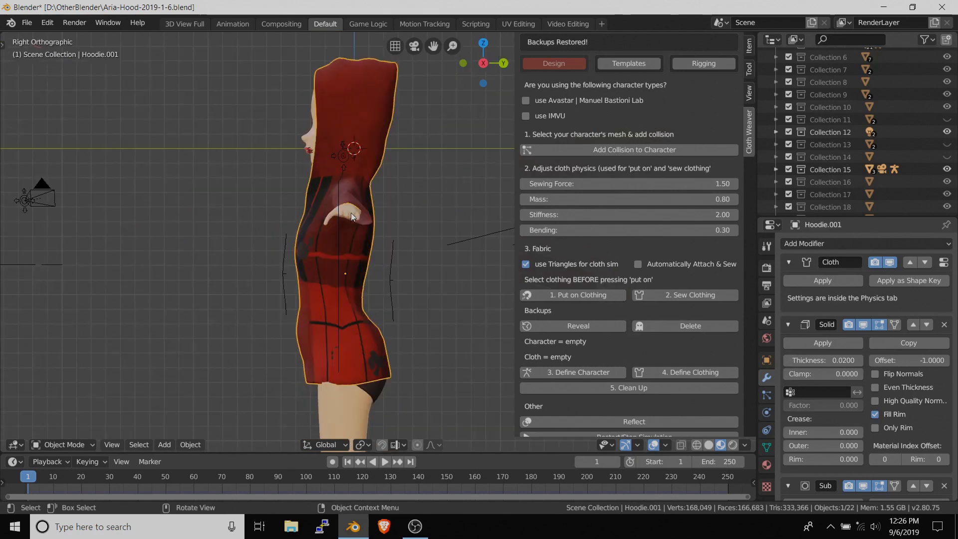
{"action": "scroll", "coordinate": [412, 251], "scroll_direction": "down", "scroll_amount": 3}
{"action": "scroll", "coordinate": [412, 251], "scroll_direction": "up", "scroll_amount": 3}
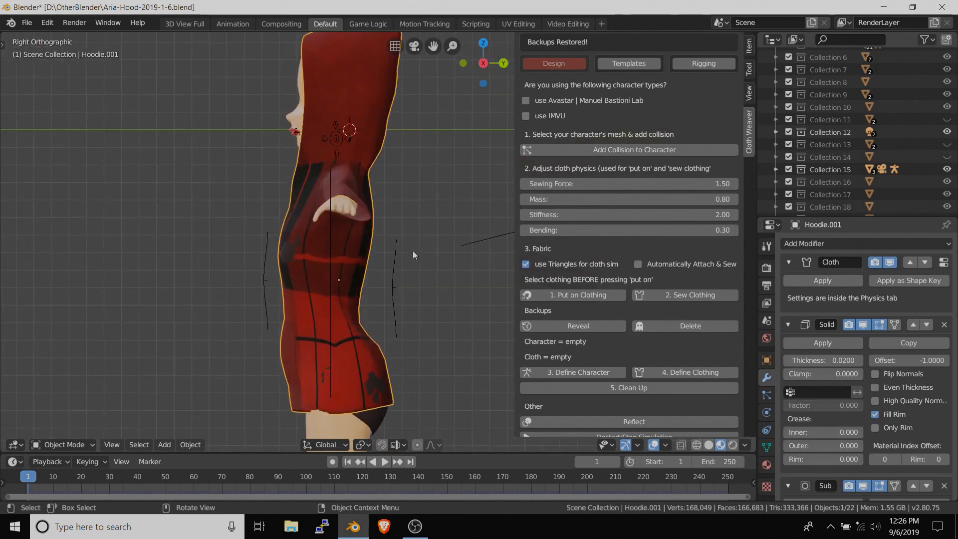
{"action": "key", "text": "Tab"}
{"action": "middle_click_drag", "start_coordinate": [408, 356], "coordinate": [308, 316]}
{"action": "left_click", "coordinate": [382, 347]}
{"action": "middle_click_drag", "start_coordinate": [416, 312], "coordinate": [430, 363]}
{"action": "left_click", "coordinate": [400, 328], "text": "shift"}
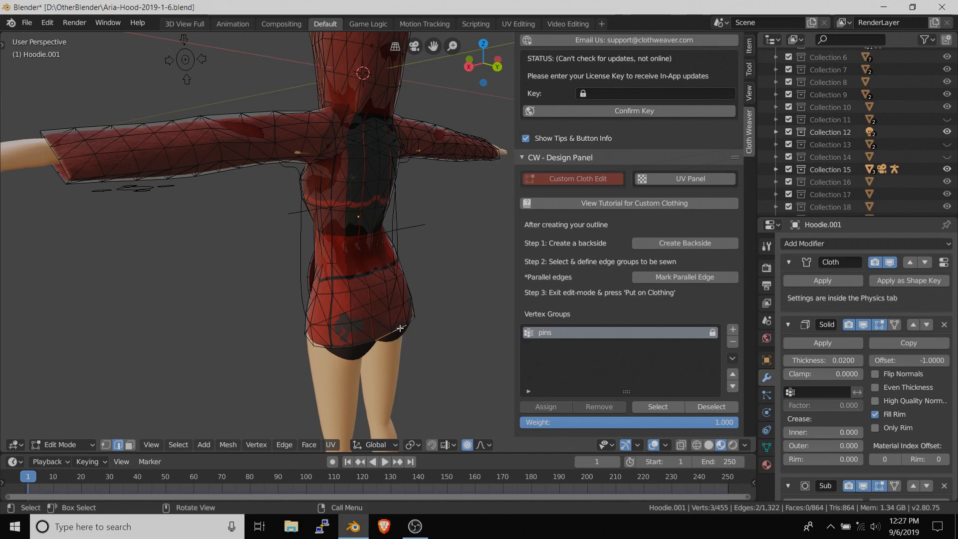
- Pull the selected back hem edges outward in side view using a proportional editing size of 3.14
{"action": "key", "text": "KP_3"}
{"action": "key", "text": "g"}
{"action": "left_click", "coordinate": [400, 328]}
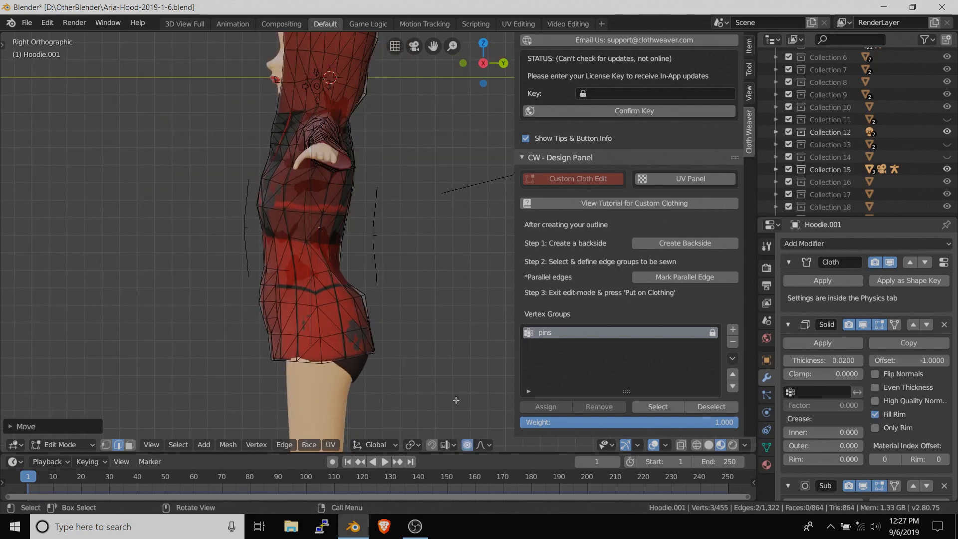
{"action": "key", "text": "g"}
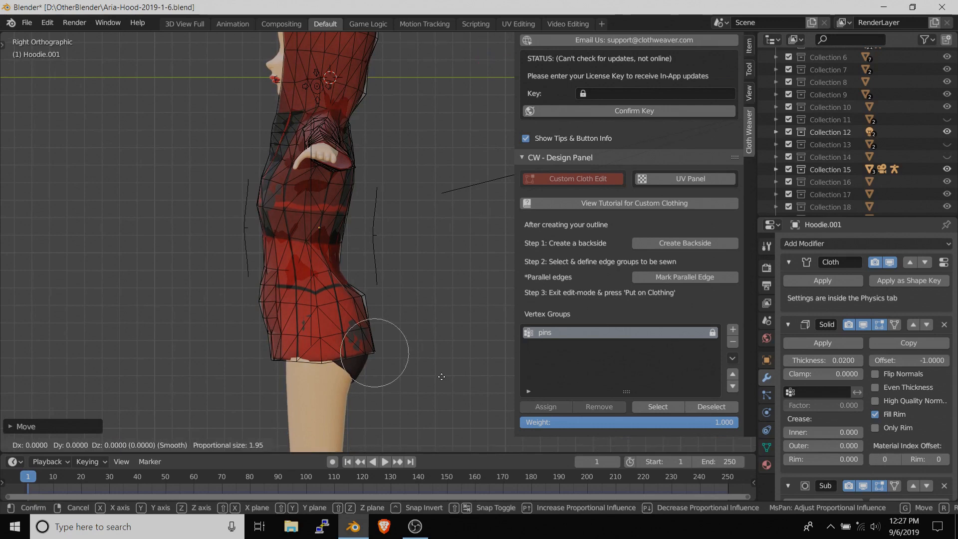
{"action": "scroll", "coordinate": [441, 376], "scroll_direction": "down", "scroll_amount": 5}
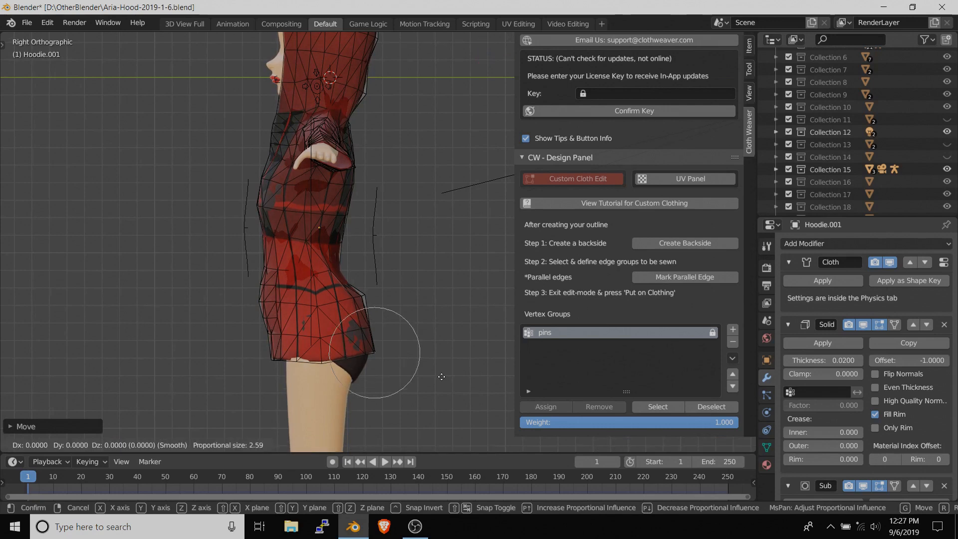
{"action": "scroll", "coordinate": [441, 377], "scroll_direction": "up", "scroll_amount": 4}
{"action": "scroll", "coordinate": [441, 376], "scroll_direction": "up", "scroll_amount": 5}
{"action": "scroll", "coordinate": [441, 376], "scroll_direction": "down", "scroll_amount": 1}
{"action": "scroll", "coordinate": [441, 376], "scroll_direction": "down", "scroll_amount": 4}
{"action": "scroll", "coordinate": [441, 376], "scroll_direction": "down", "scroll_amount": 6}
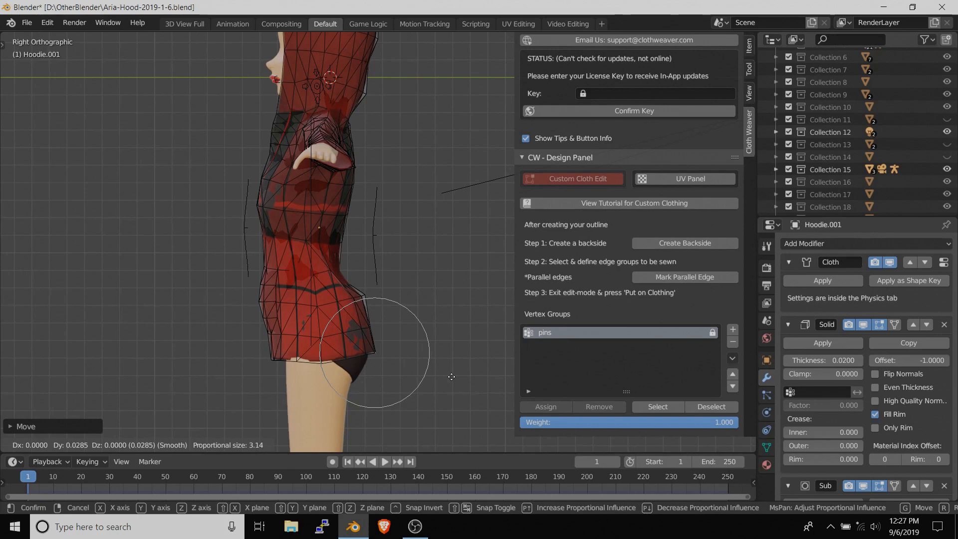
{"action": "left_click", "coordinate": [452, 377]}
- Select the edge at the hoodie's lower back and move it outward along the Y axis with proportional editing
{"action": "left_click", "coordinate": [343, 265]}
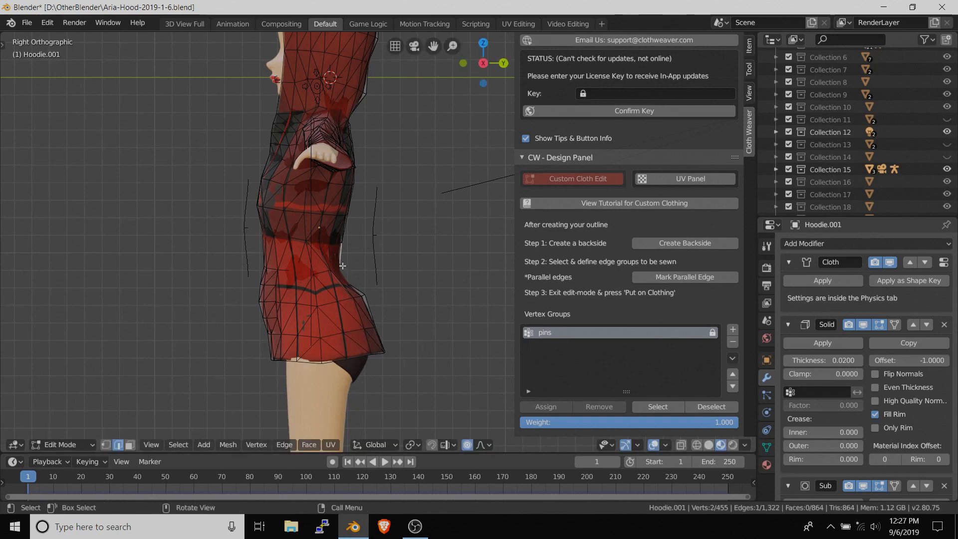
{"action": "key", "text": "g"}
{"action": "left_click", "coordinate": [343, 265]}
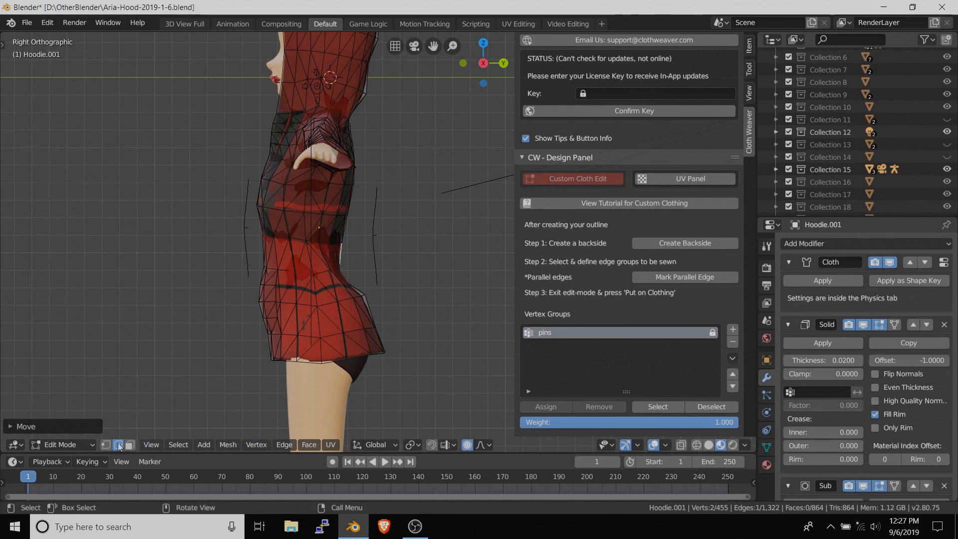
{"action": "key", "text": "1"}
{"action": "middle_click_drag", "start_coordinate": [352, 292], "coordinate": [448, 248]}
{"action": "key", "text": "g"}
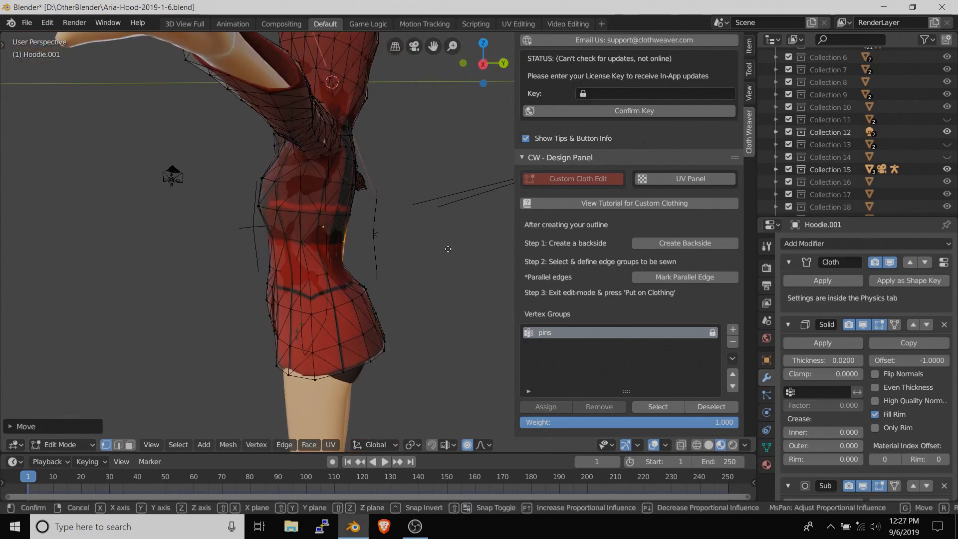
{"action": "key", "text": "y"}
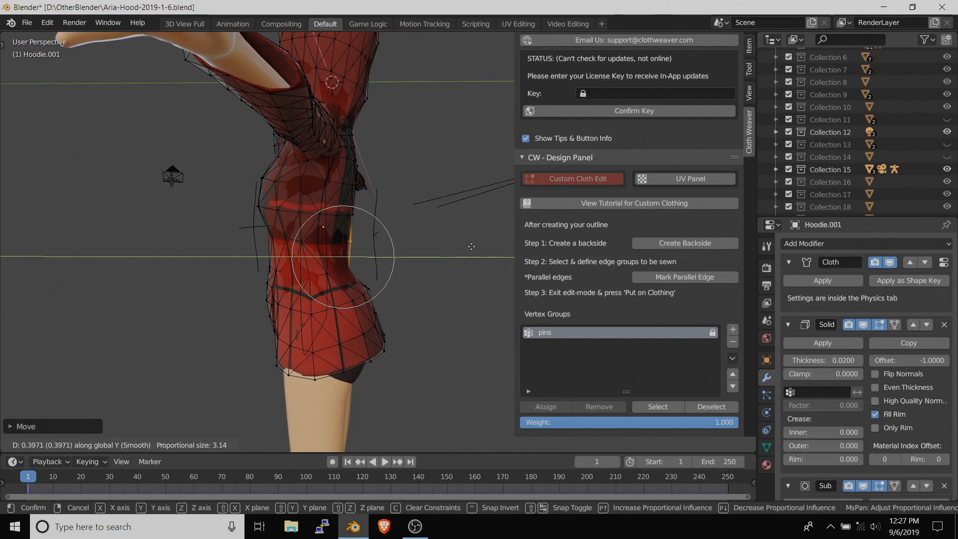
{"action": "left_click", "coordinate": [443, 258]}
{"action": "key", "text": "g"}
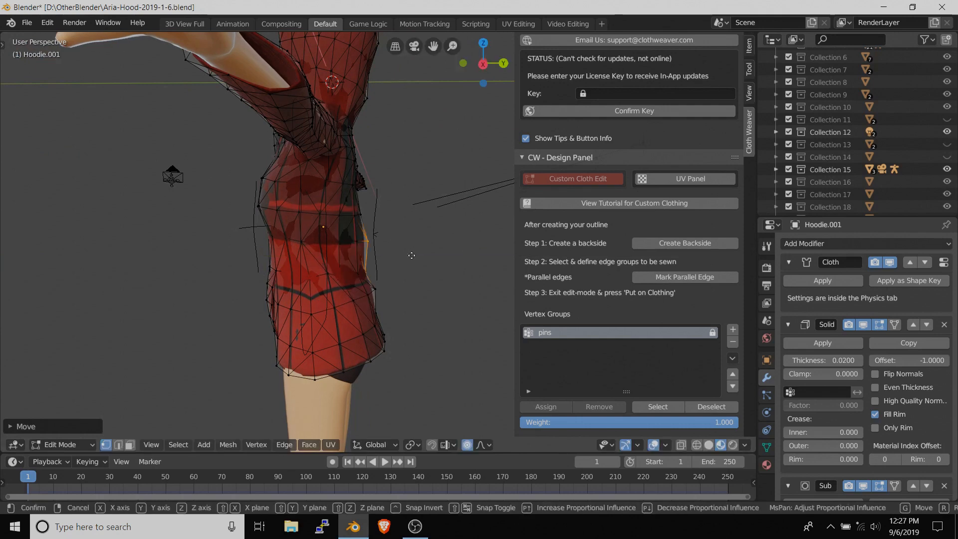
{"action": "key", "text": "y"}
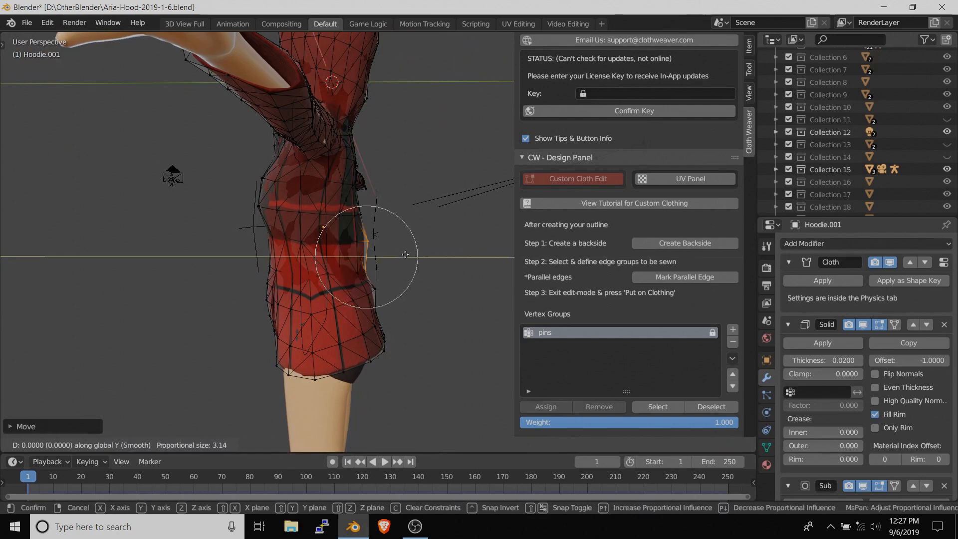
{"action": "left_click", "coordinate": [406, 254]}
- Select the chest vertices and move them forward about -0.42 along the Y axis with proportional size 3.14
{"action": "middle_click_drag", "start_coordinate": [385, 259], "coordinate": [351, 284]}
{"action": "left_click", "coordinate": [352, 262]}
{"action": "key", "text": "g"}
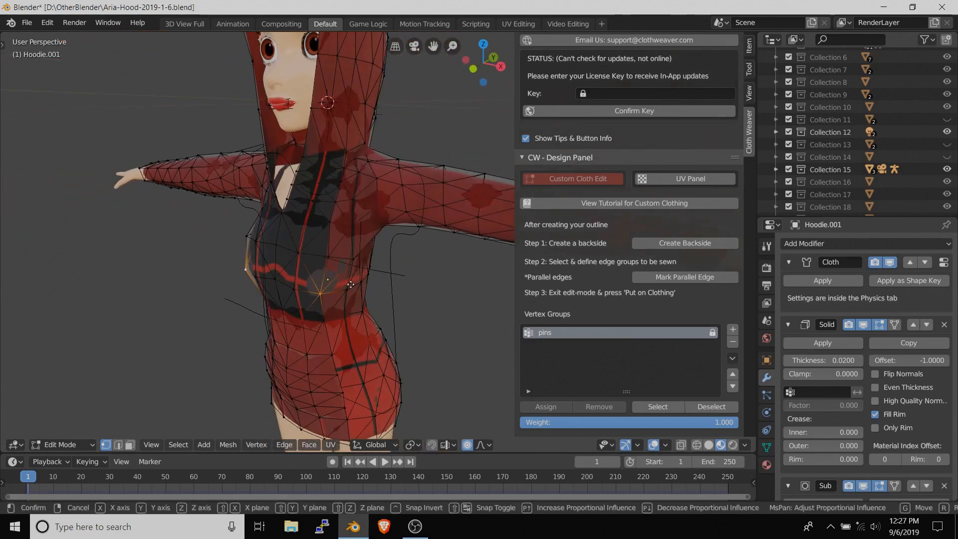
{"action": "key", "text": "y"}
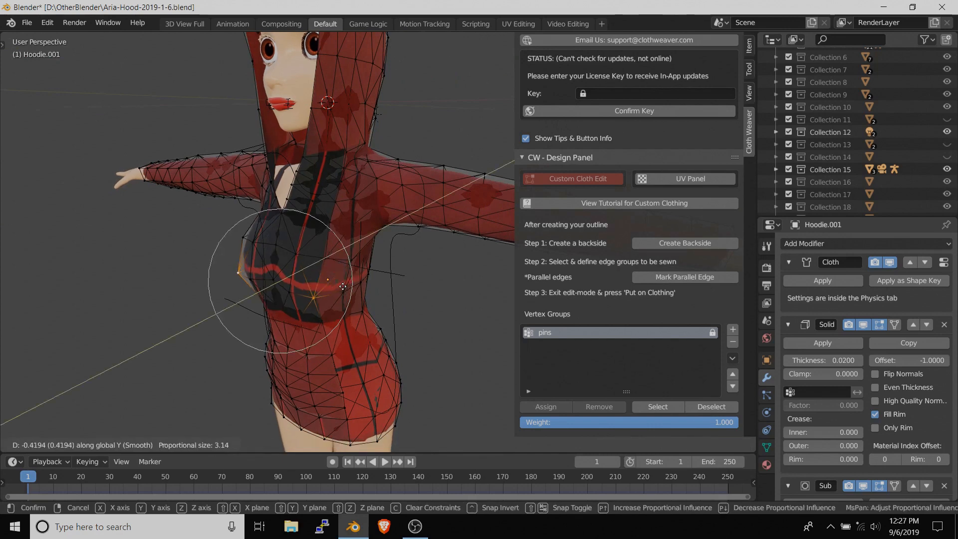
{"action": "left_click", "coordinate": [342, 286]}
- Select the matching vertices on both sides of the neckline and widen them along X with proportional size 3.14
{"action": "middle_click_drag", "start_coordinate": [342, 286], "coordinate": [396, 263]}
{"action": "scroll", "coordinate": [369, 262], "scroll_direction": "down", "scroll_amount": 3}
{"action": "scroll", "coordinate": [348, 281], "scroll_direction": "up", "scroll_amount": 4}
{"action": "left_click", "coordinate": [328, 271]}
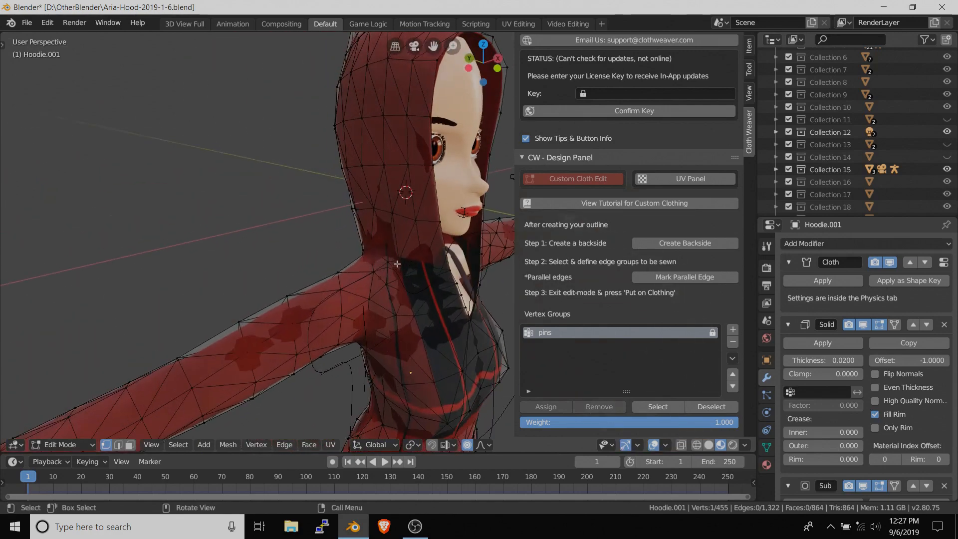
{"action": "left_click", "coordinate": [396, 263], "text": "shift"}
{"action": "middle_click_drag", "start_coordinate": [466, 227], "coordinate": [408, 223]}
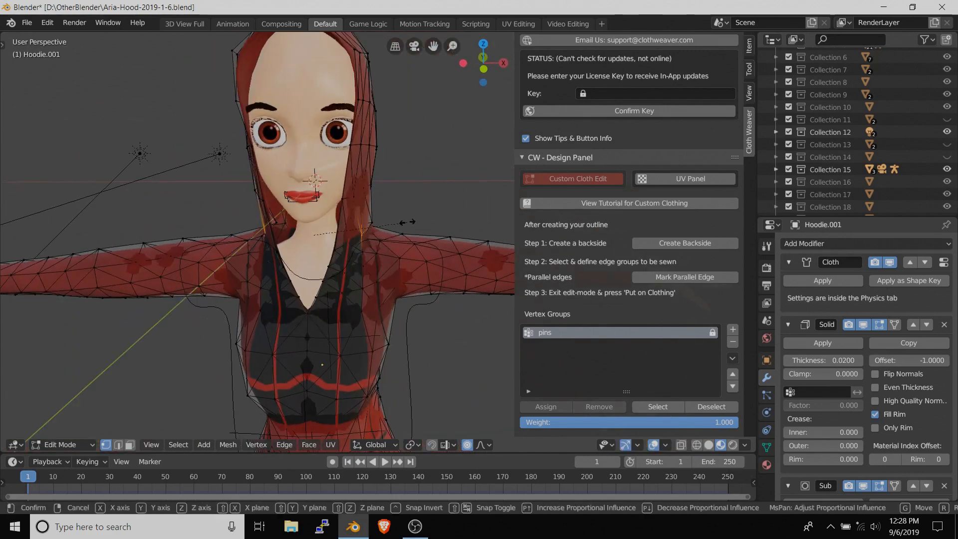
{"action": "key", "text": "x"}
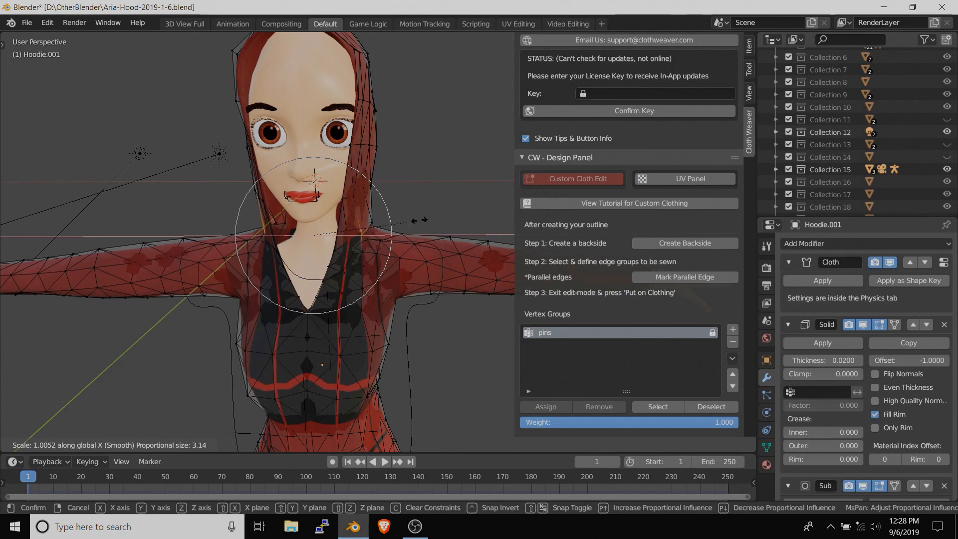
{"action": "left_click", "coordinate": [420, 220]}
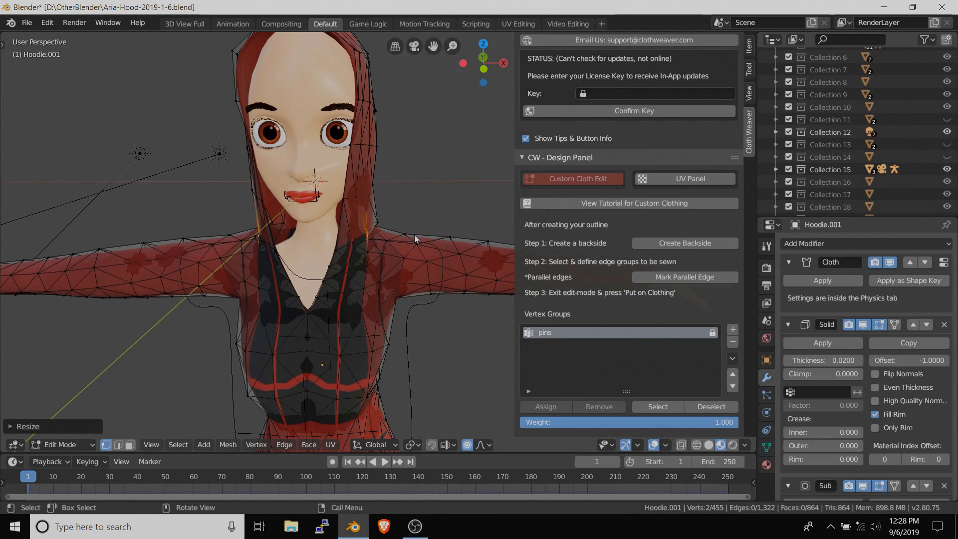
- Leave Edit Mode, run the hoodie's cloth simulation and stop playback at frame 17
{"action": "key", "text": "Tab"}
{"action": "middle_click_drag", "start_coordinate": [414, 235], "coordinate": [324, 252]}
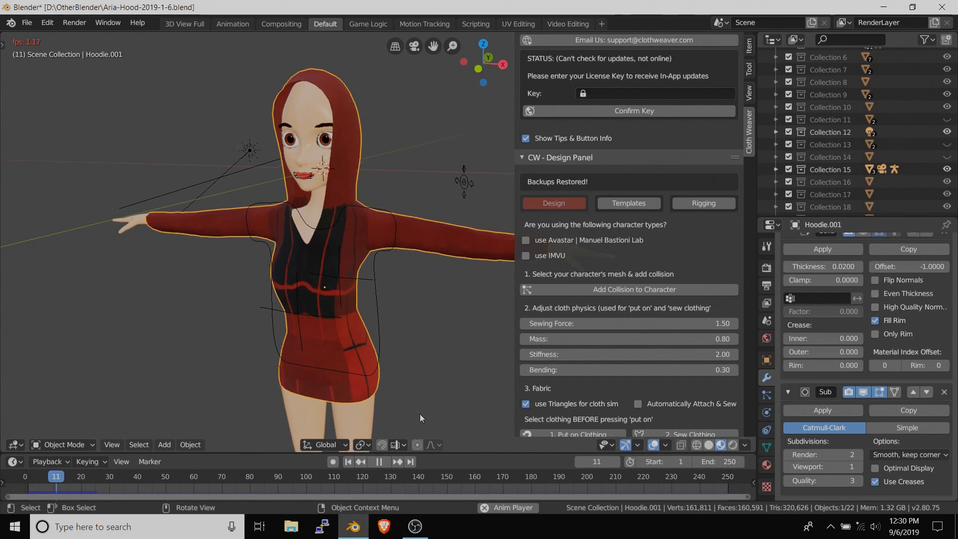
{"action": "left_click", "coordinate": [407, 308]}
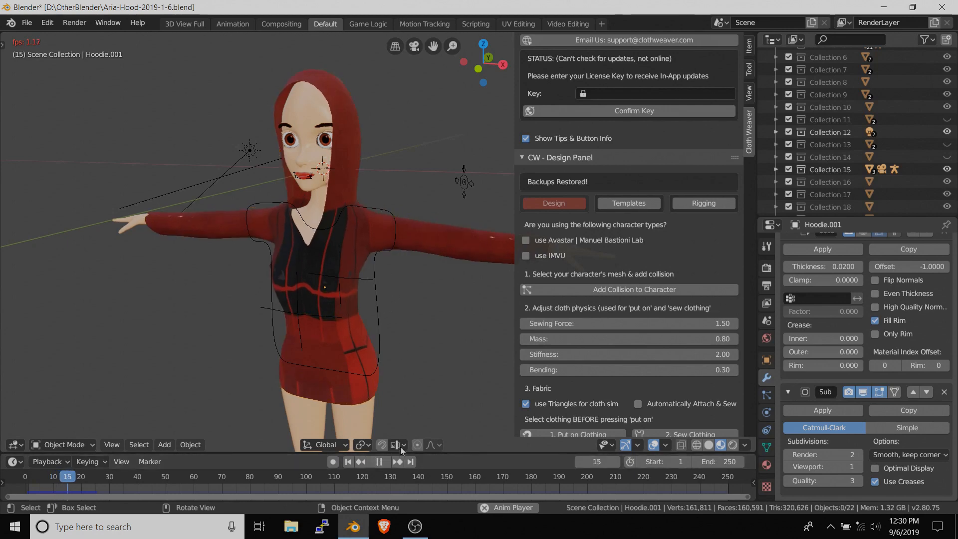
{"action": "left_click", "coordinate": [385, 463]}
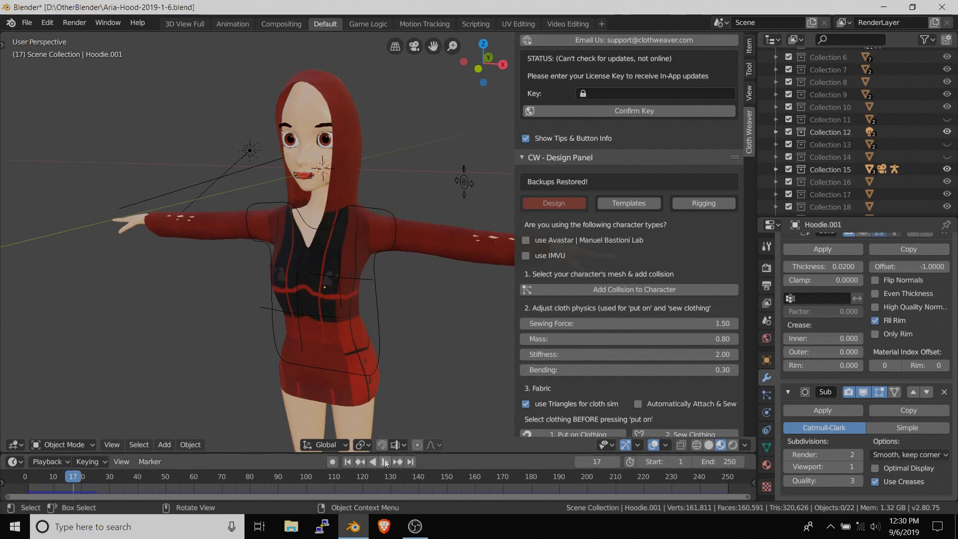
{"action": "middle_click_drag", "start_coordinate": [394, 344], "coordinate": [352, 346]}
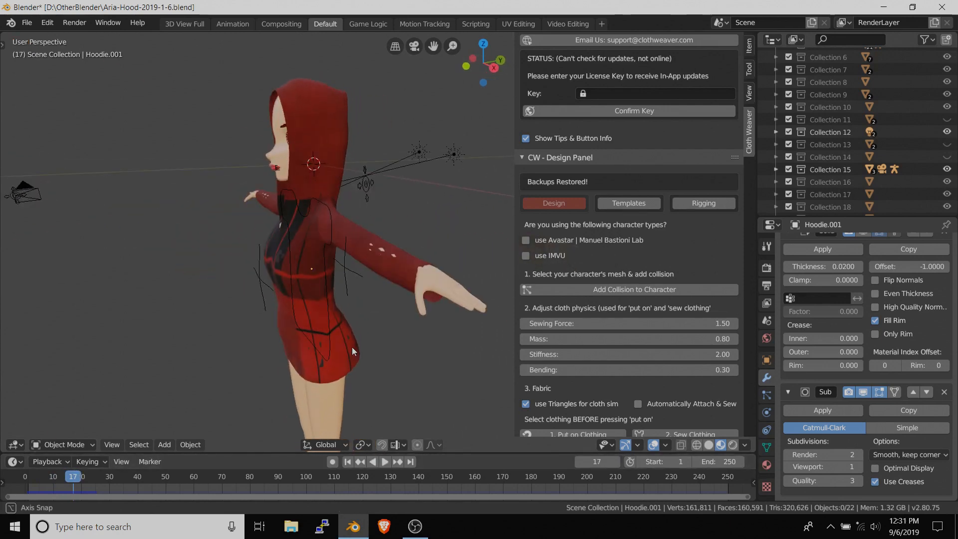
- Go back to frame 8 and apply the Cloth modifier to Hoodie.001 at that frame
{"action": "left_click", "coordinate": [48, 478]}
{"action": "middle_click_drag", "start_coordinate": [316, 311], "coordinate": [366, 237]}
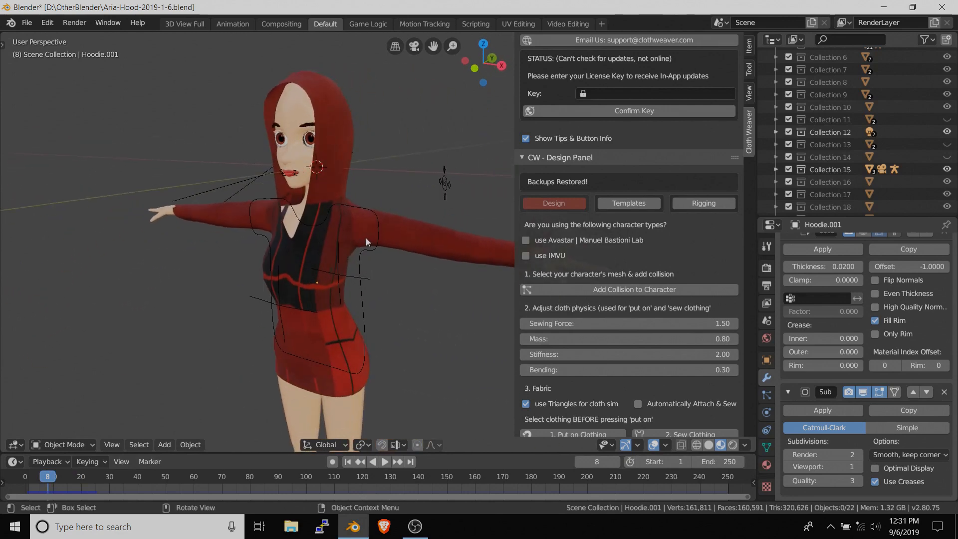
{"action": "scroll", "coordinate": [582, 268], "scroll_direction": "down", "scroll_amount": 8}
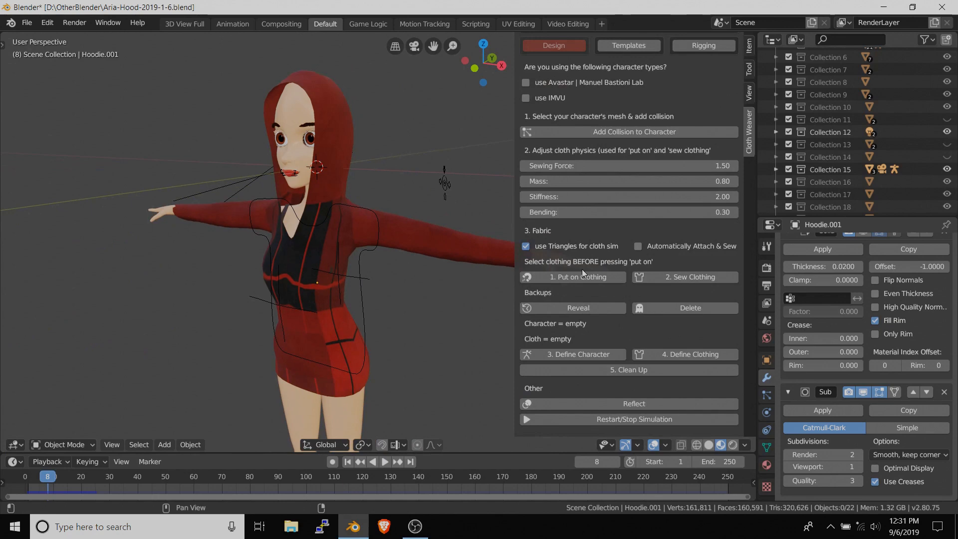
{"action": "scroll", "coordinate": [581, 268], "scroll_direction": "up", "scroll_amount": 9}
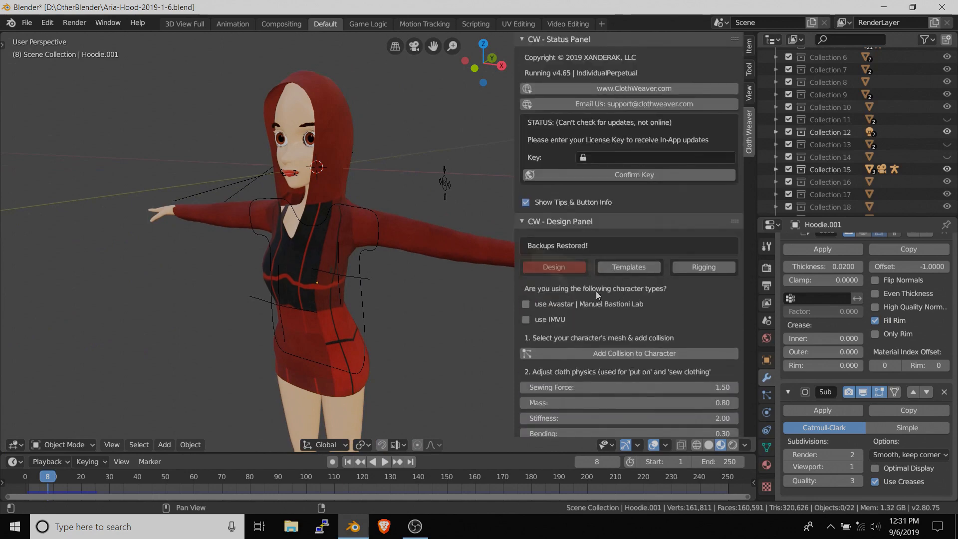
{"action": "scroll", "coordinate": [789, 317], "scroll_direction": "up", "scroll_amount": 5}
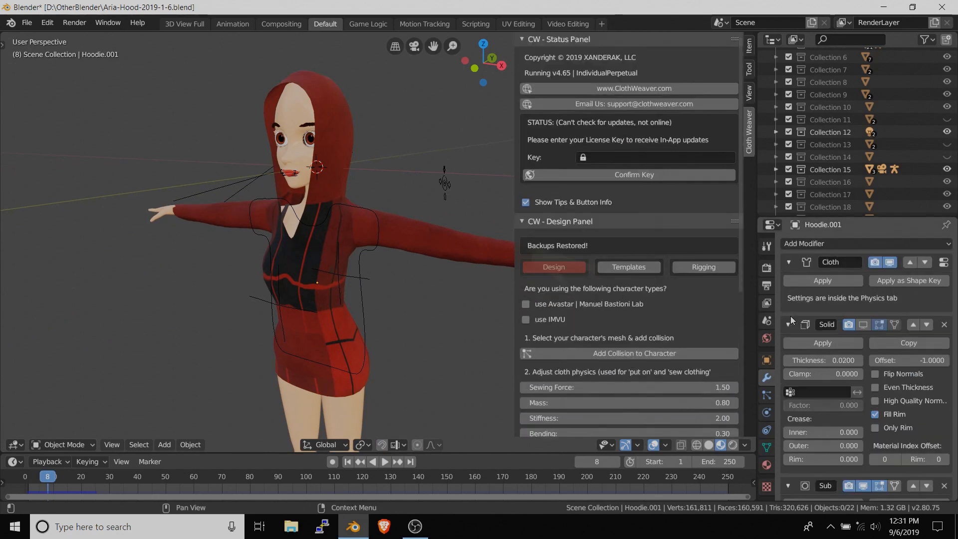
{"action": "scroll", "coordinate": [652, 290], "scroll_direction": "down", "scroll_amount": 4}
{"action": "scroll", "coordinate": [652, 290], "scroll_direction": "up", "scroll_amount": 4}
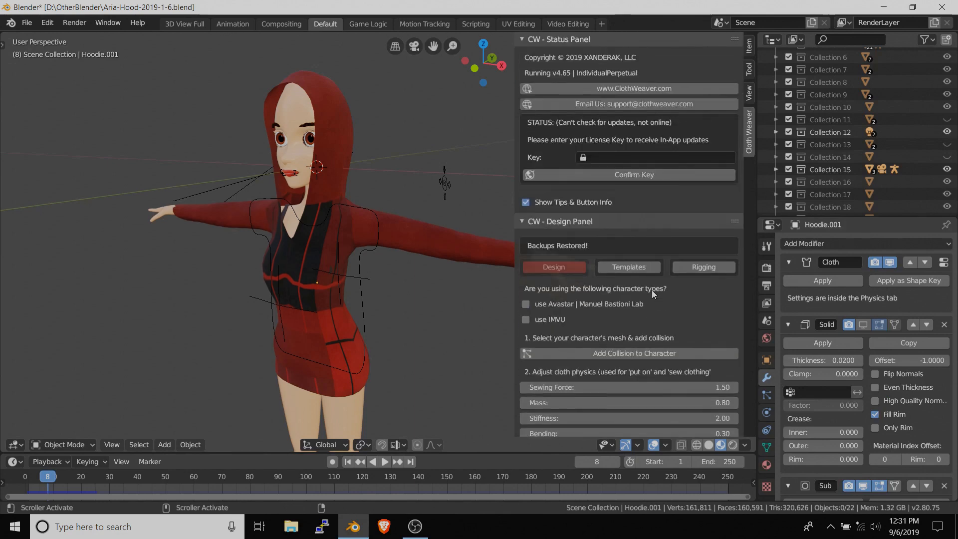
{"action": "mouse_move", "coordinate": [425, 235]}
{"action": "middle_mouse_down"}
{"action": "mouse_move", "coordinate": [447, 227]}
{"action": "mouse_move", "coordinate": [432, 232]}
{"action": "middle_mouse_up"}
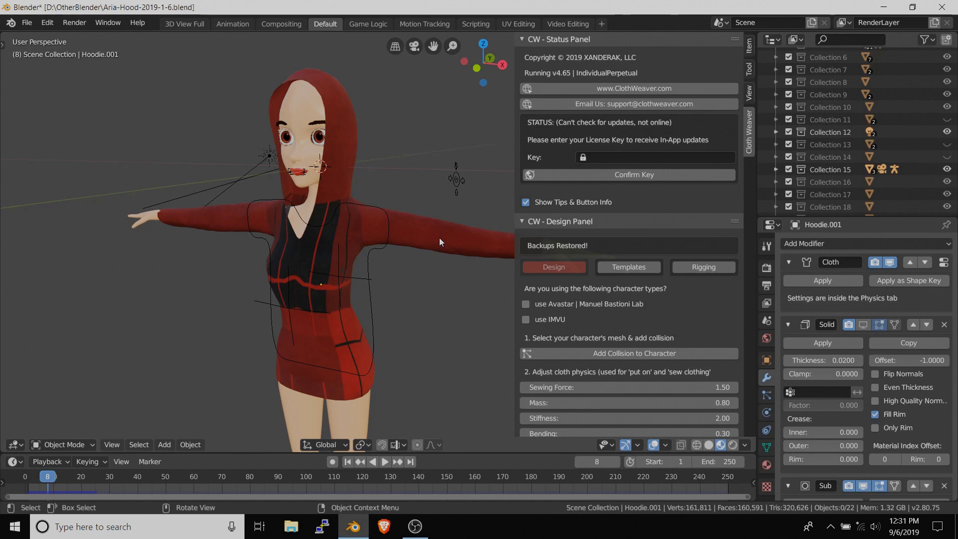
{"action": "left_click", "coordinate": [819, 282]}
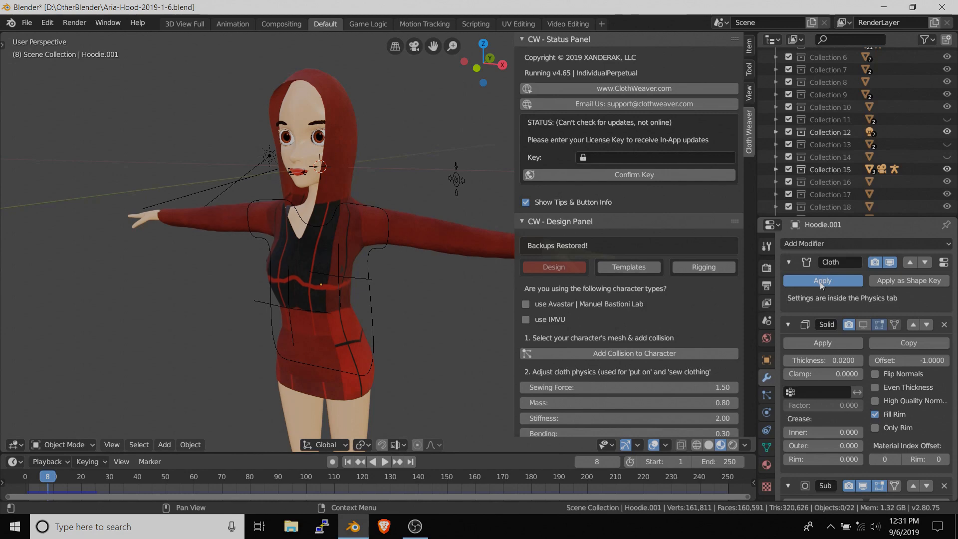
- Choose the Pocket clothing template and add a 2D pocket to the scene
{"action": "left_click", "coordinate": [703, 268]}
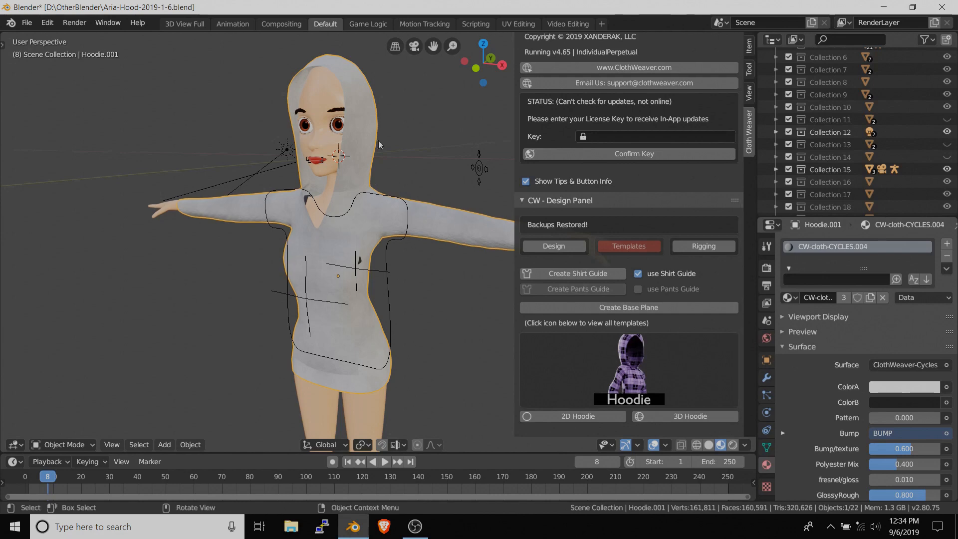
{"action": "left_click", "coordinate": [623, 385]}
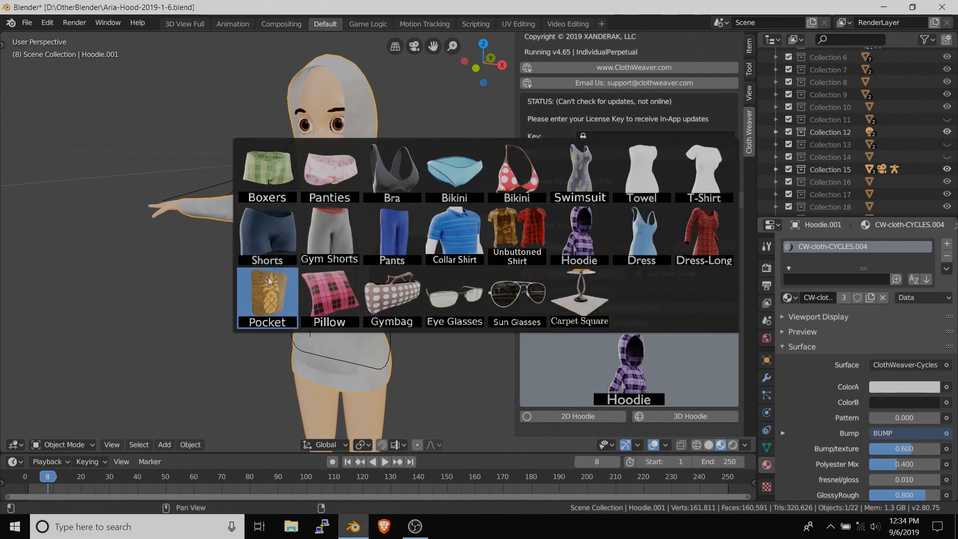
{"action": "left_click", "coordinate": [275, 292]}
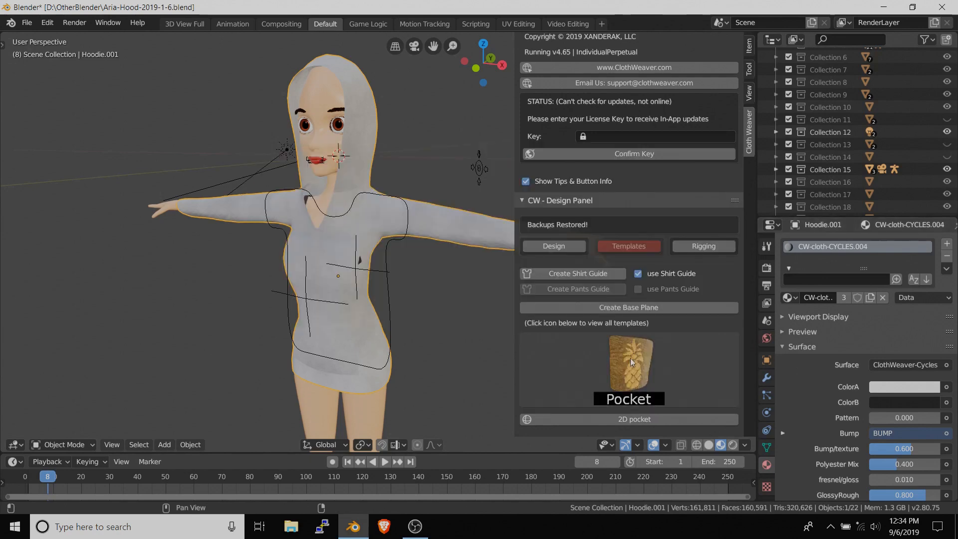
{"action": "scroll", "coordinate": [629, 344], "scroll_direction": "down", "scroll_amount": 1}
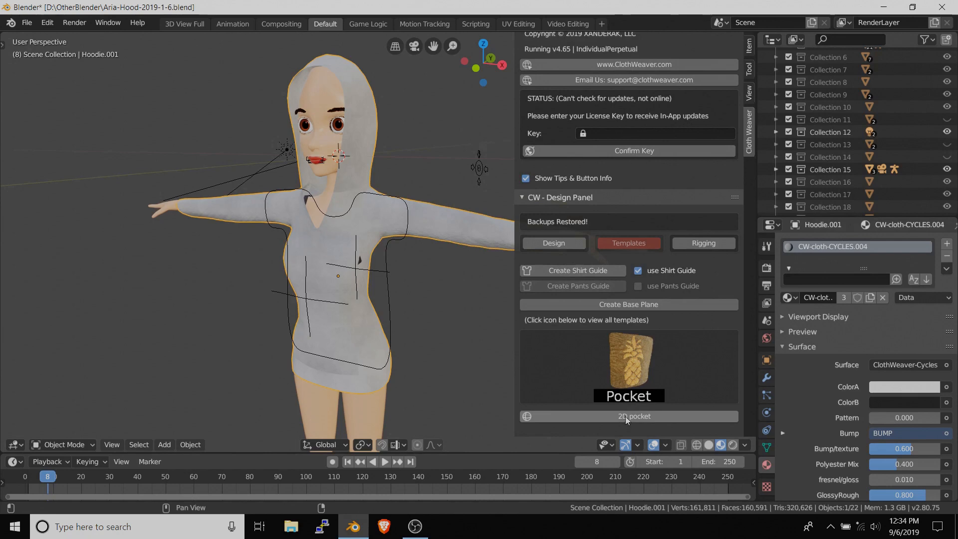
{"action": "left_click", "coordinate": [651, 416]}
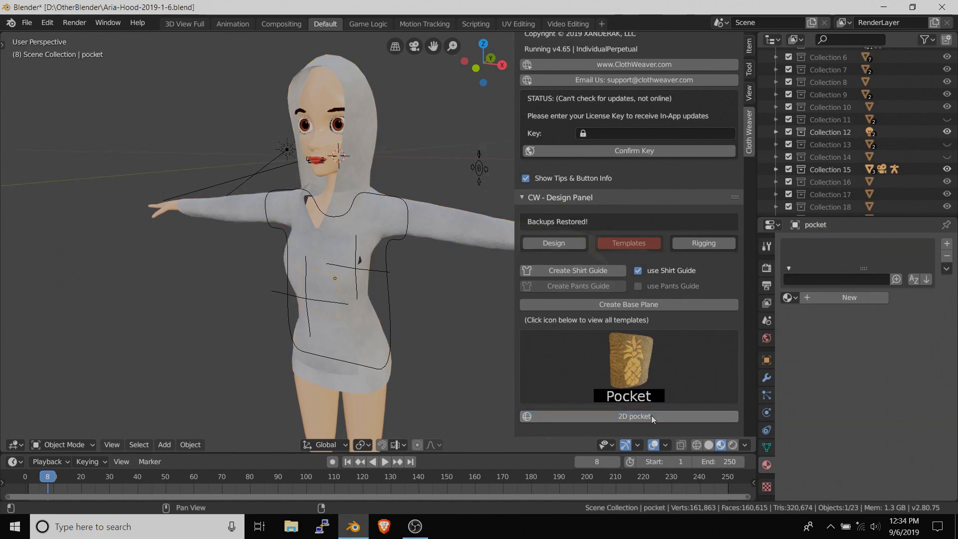
- In right side view, move the pocket about -2.38 along Y and 1.97 along Z, in front of the chest
{"action": "key", "text": "KP_3"}
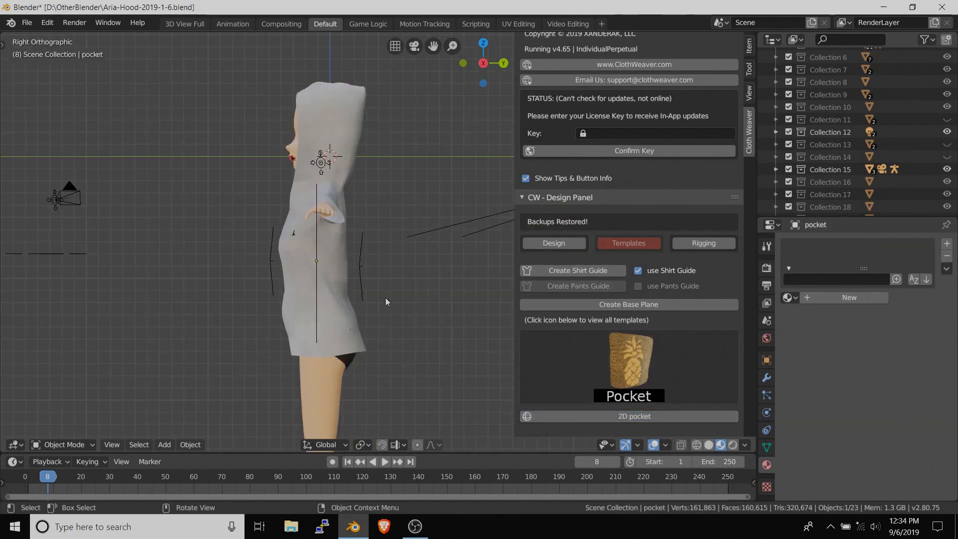
{"action": "key", "text": "g"}
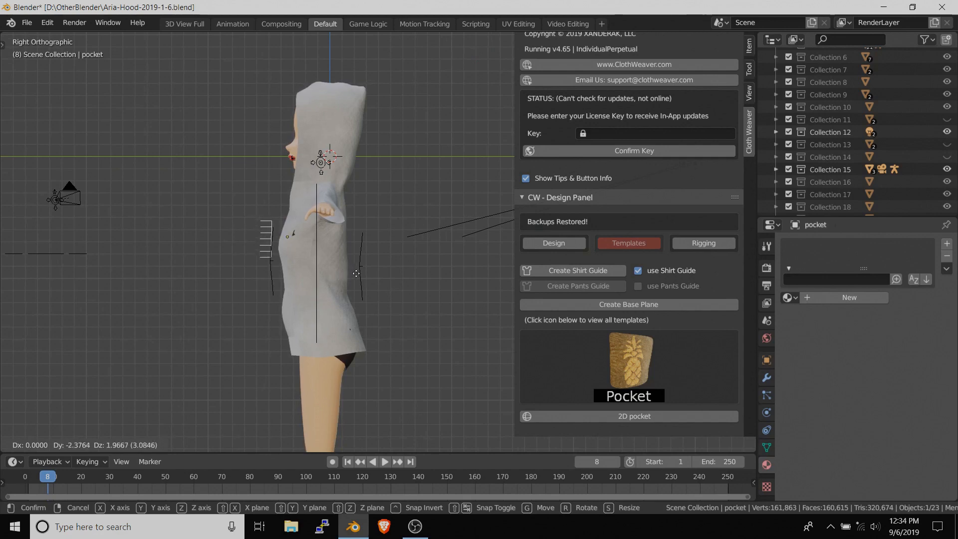
{"action": "left_click", "coordinate": [356, 273]}
{"action": "scroll", "coordinate": [356, 274], "scroll_direction": "up", "scroll_amount": 5}
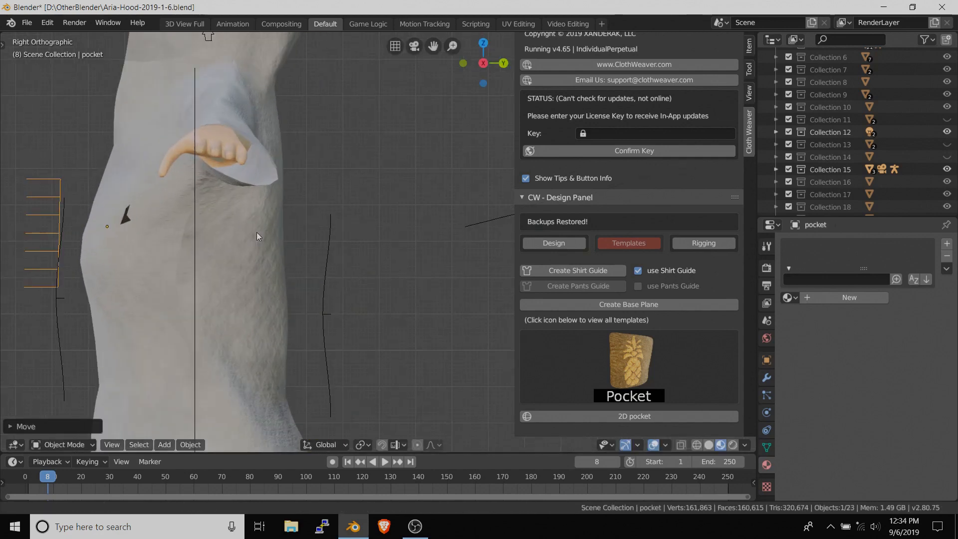
- In front view, move the pocket about 1.56 along X onto one side of the chest
{"action": "middle_click_drag", "start_coordinate": [256, 232], "coordinate": [439, 246]}
{"action": "key", "text": "KP_1"}
{"action": "scroll", "coordinate": [439, 247], "scroll_direction": "down", "scroll_amount": 4}
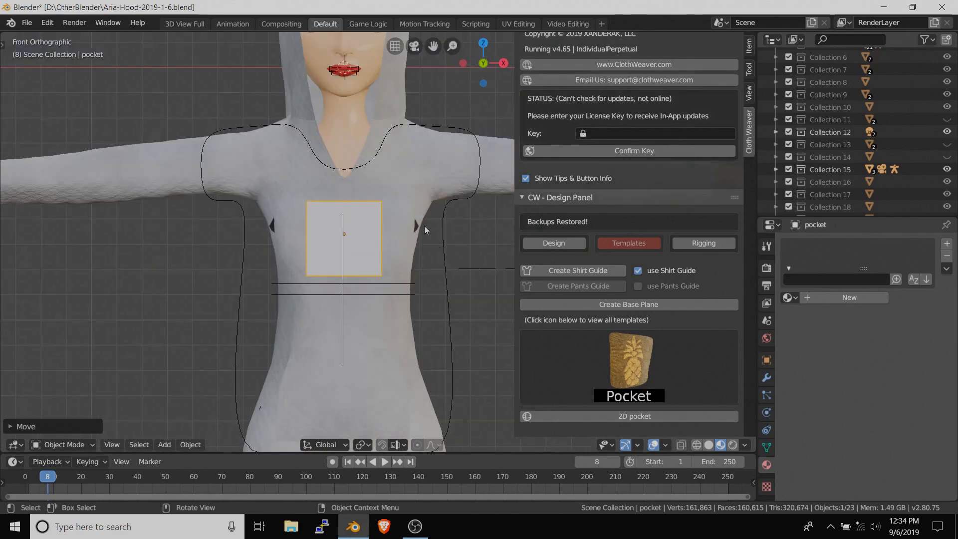
{"action": "key", "text": "g"}
{"action": "key", "text": "x"}
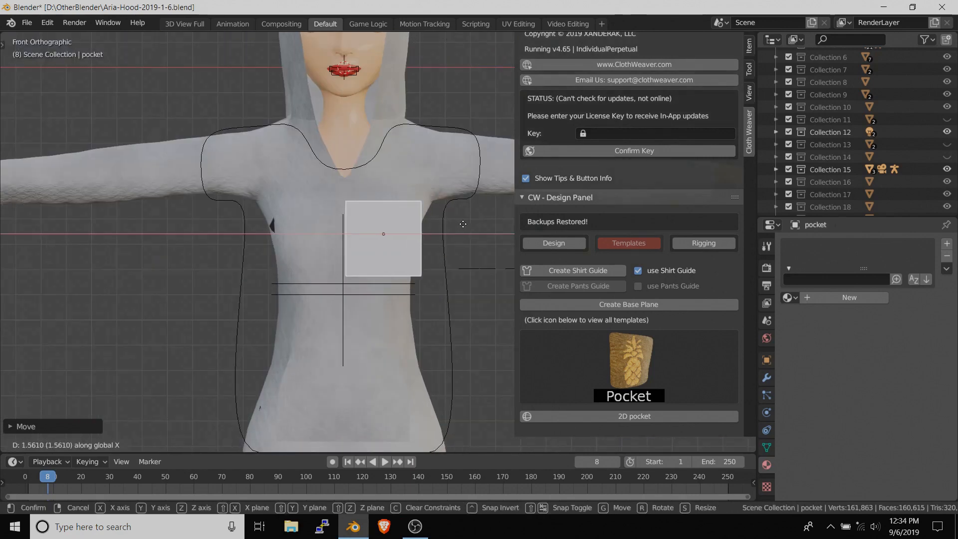
{"action": "left_click", "coordinate": [462, 223]}
{"action": "scroll", "coordinate": [462, 224], "scroll_direction": "down", "scroll_amount": 3}
{"action": "scroll", "coordinate": [444, 213], "scroll_direction": "down", "scroll_amount": 1}
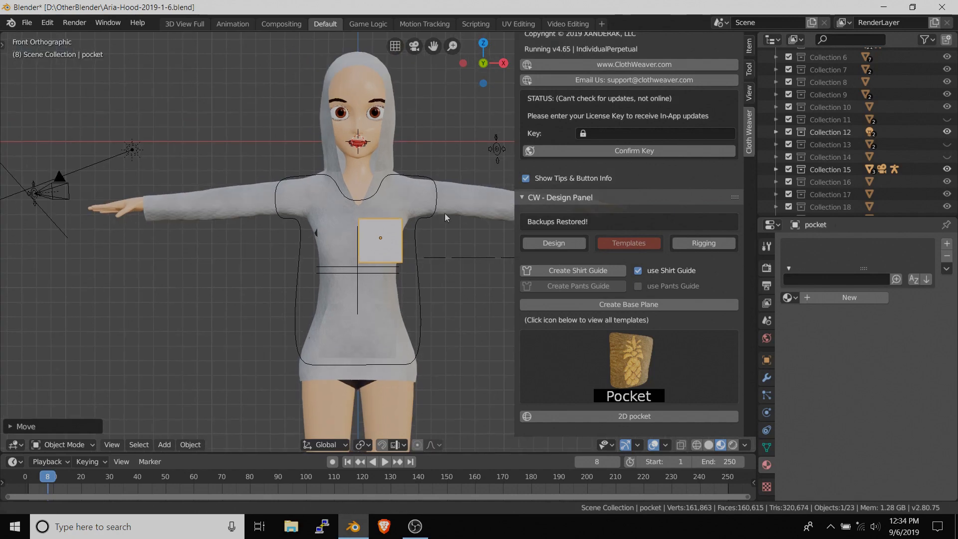
- In side view, move the pocket along the Y axis to bring it close to the hoodie's chest
{"action": "middle_click_drag", "start_coordinate": [445, 213], "coordinate": [420, 253]}
{"action": "key", "text": "KP_3"}
{"action": "key", "text": "g"}
{"action": "key", "text": "y"}
{"action": "left_click", "coordinate": [356, 242]}
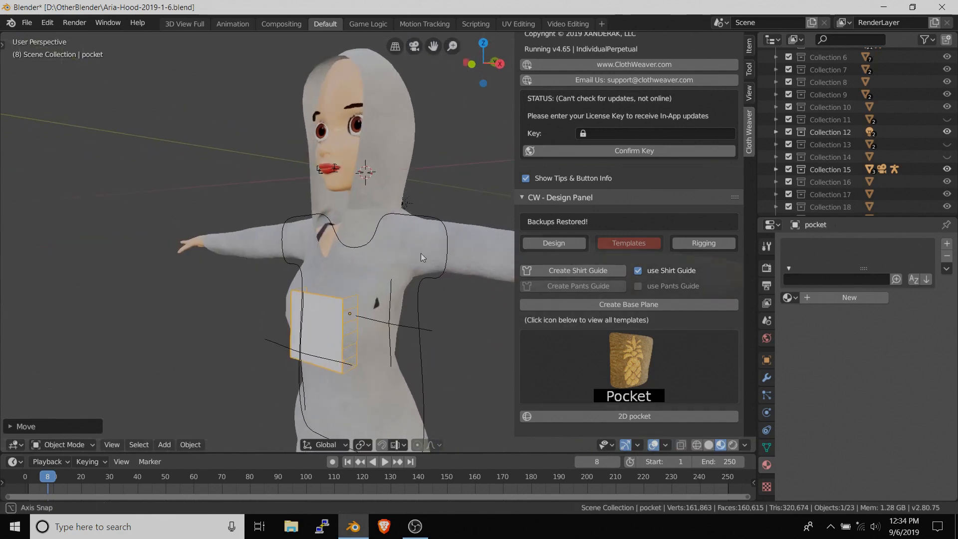
{"action": "scroll", "coordinate": [420, 253], "scroll_direction": "up", "scroll_amount": 3}
{"action": "middle_click_drag", "start_coordinate": [399, 290], "coordinate": [421, 238], "text": "shift"}
- Show the Design settings for the selected pocket and widen the panel so its attachment instructions are fully readable
{"action": "left_click", "coordinate": [549, 244]}
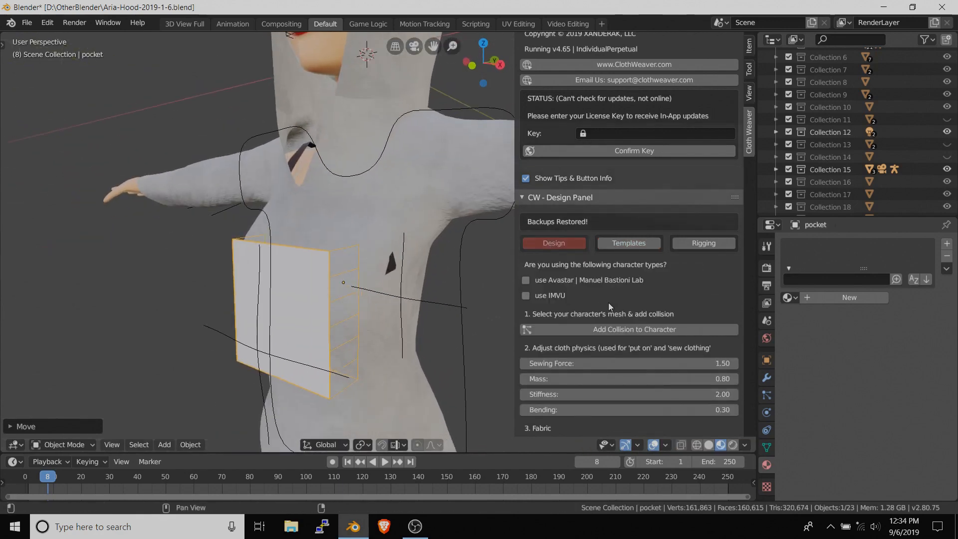
{"action": "scroll", "coordinate": [608, 302], "scroll_direction": "down", "scroll_amount": 10}
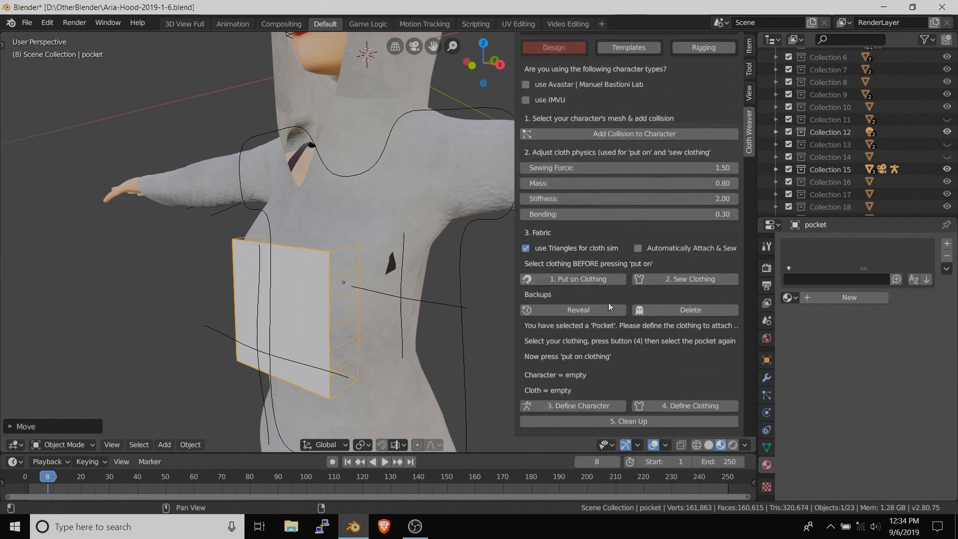
{"action": "scroll", "coordinate": [609, 302], "scroll_direction": "down", "scroll_amount": 3}
{"action": "left_click", "coordinate": [406, 215]}
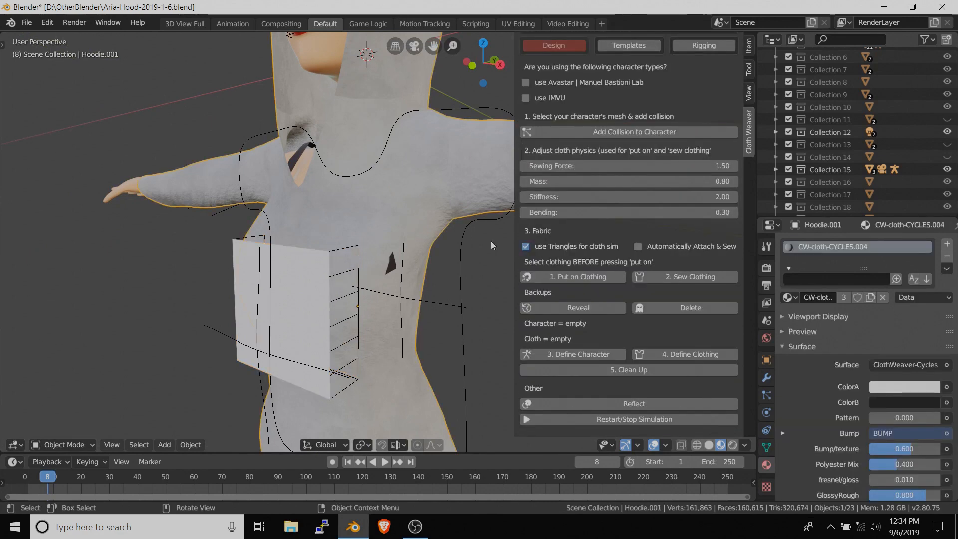
{"action": "left_click", "coordinate": [298, 284]}
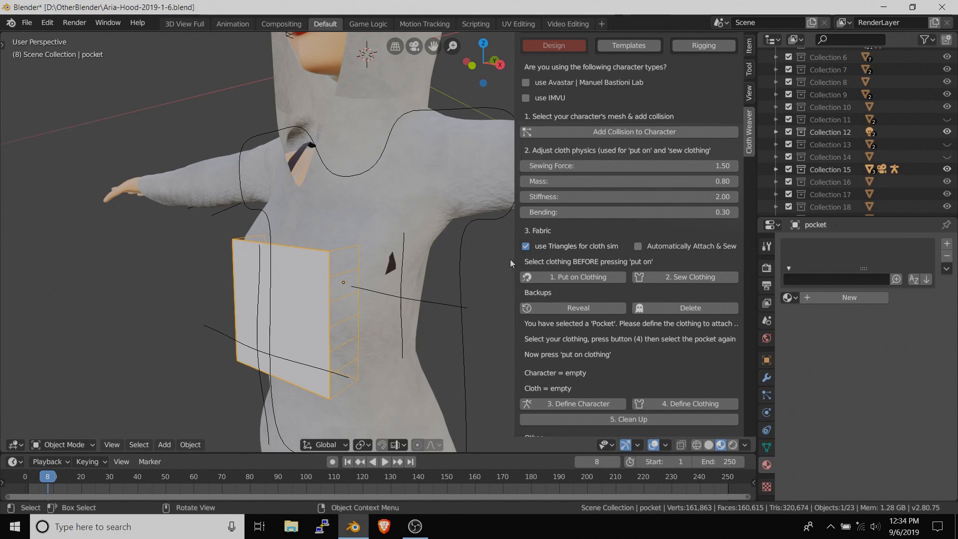
{"action": "mouse_move", "coordinate": [517, 253]}
{"action": "left_mouse_down"}
{"action": "mouse_move", "coordinate": [508, 252]}
{"action": "mouse_move", "coordinate": [561, 250]}
{"action": "mouse_move", "coordinate": [500, 249]}
{"action": "left_mouse_up"}
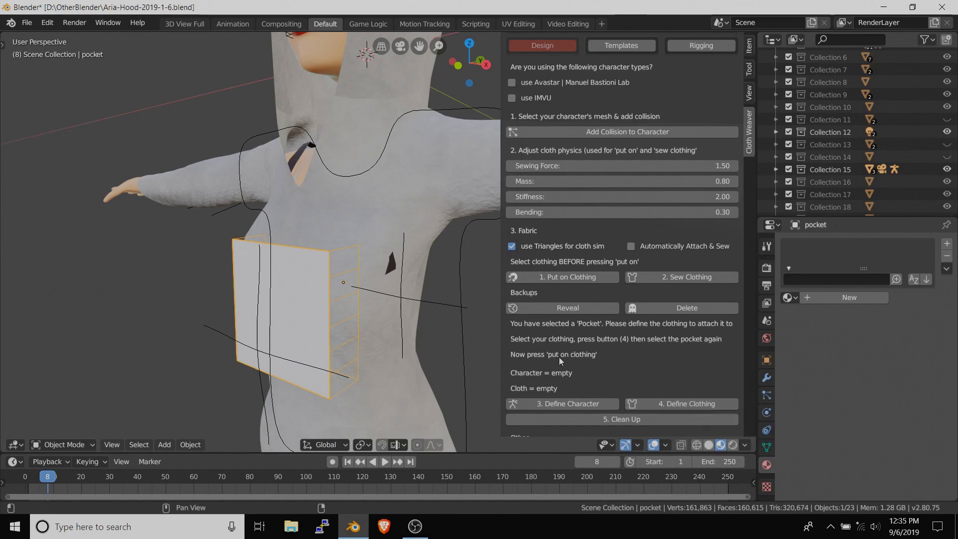
- Define Hoodie.001 as the clothing for the pocket to attach to, and reselect the pocket
{"action": "left_click", "coordinate": [449, 188]}
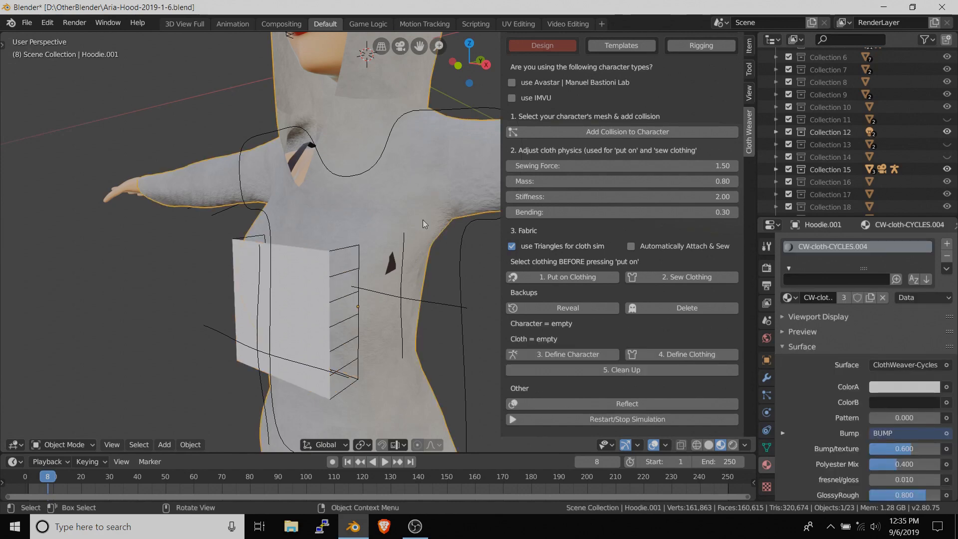
{"action": "left_click", "coordinate": [686, 354]}
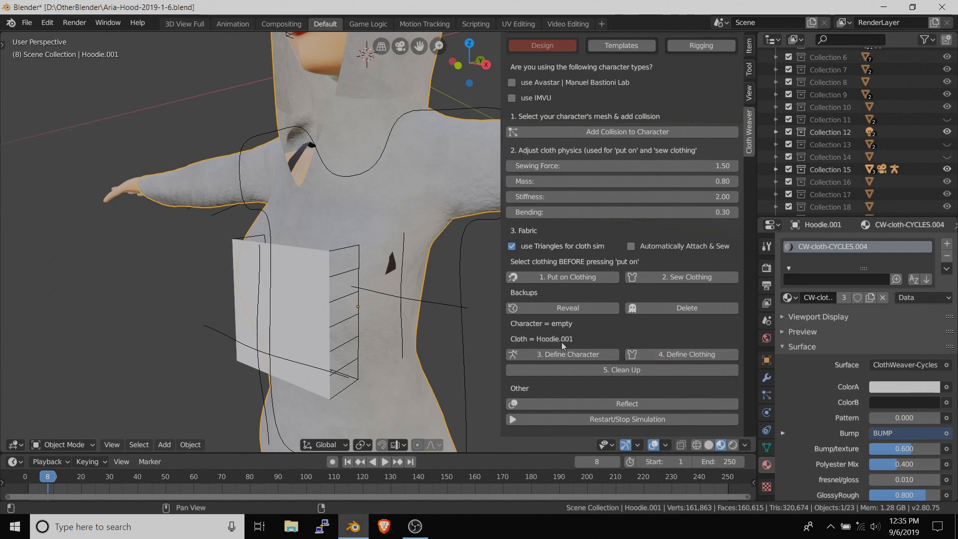
{"action": "left_click", "coordinate": [319, 270]}
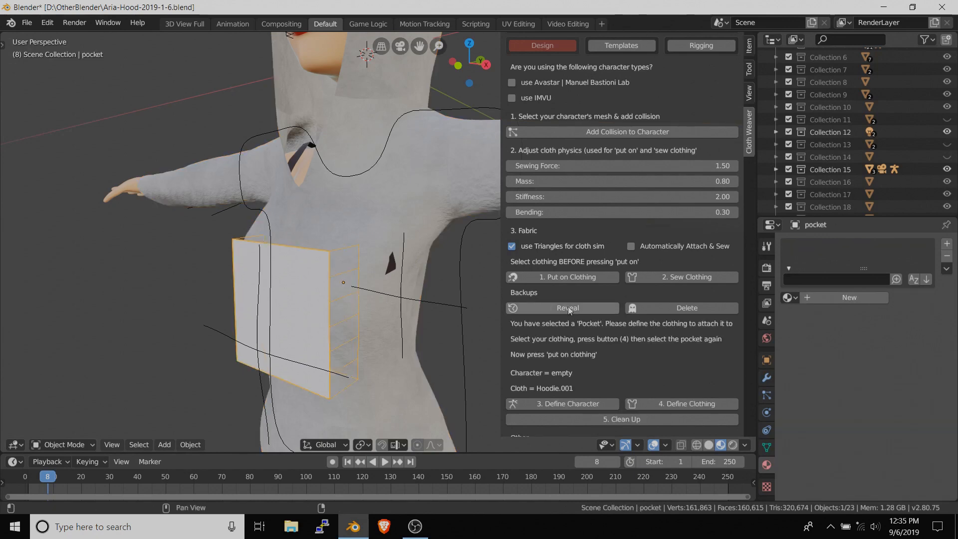
- Try putting the pocket onto Hoodie.001 with the cloth simulation, and stop playback at frame 11
{"action": "left_click", "coordinate": [570, 277]}
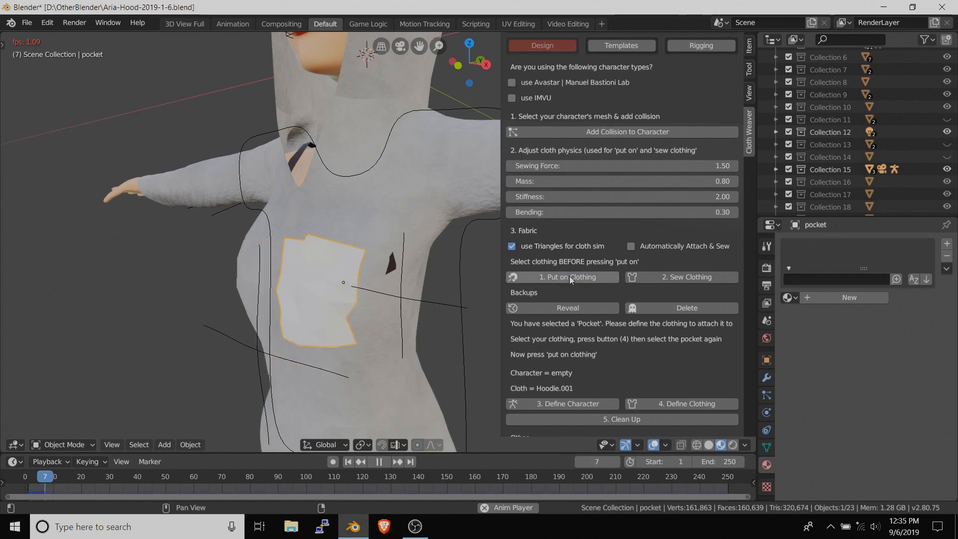
{"action": "left_click", "coordinate": [379, 463]}
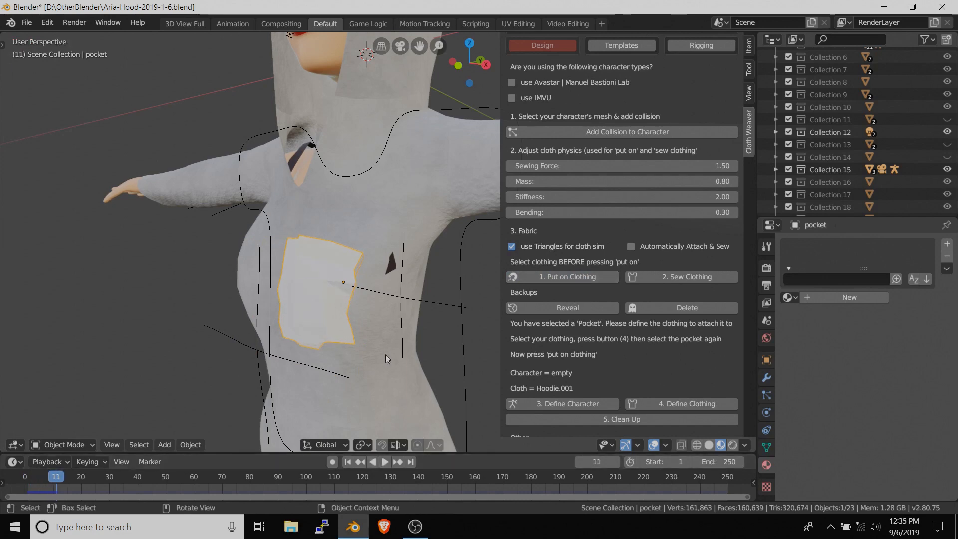
{"action": "mouse_move", "coordinate": [385, 354]}
{"action": "middle_mouse_down"}
{"action": "mouse_move", "coordinate": [280, 341]}
{"action": "mouse_move", "coordinate": [328, 349]}
{"action": "mouse_move", "coordinate": [386, 379]}
{"action": "mouse_move", "coordinate": [453, 355]}
{"action": "mouse_move", "coordinate": [435, 277]}
{"action": "mouse_move", "coordinate": [375, 302]}
{"action": "mouse_move", "coordinate": [383, 349]}
{"action": "middle_mouse_up"}
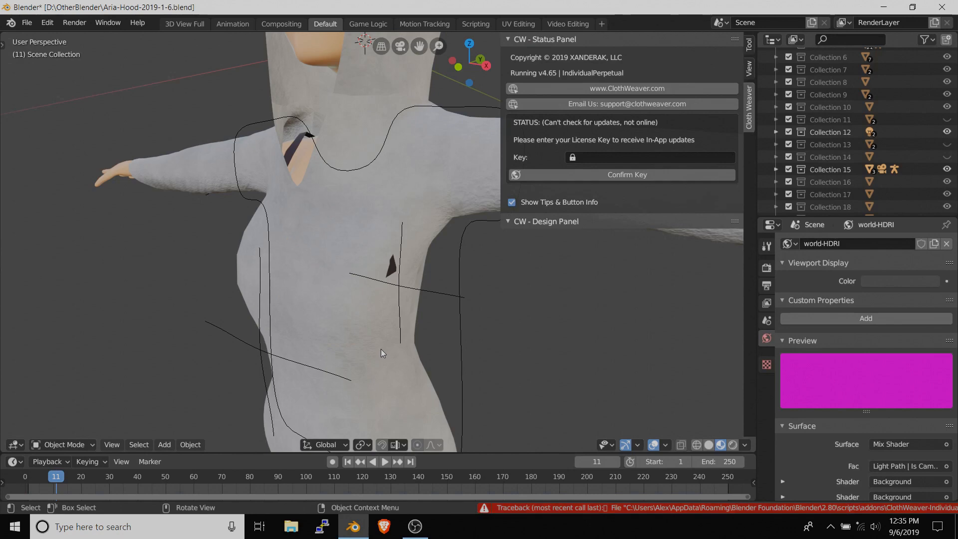
- Select Hoodie.001 and reveal the clothing backups to bring back the unsimulated pocket
{"action": "left_click", "coordinate": [382, 349]}
{"action": "scroll", "coordinate": [641, 314], "scroll_direction": "down", "scroll_amount": 5}
{"action": "scroll", "coordinate": [641, 314], "scroll_direction": "down", "scroll_amount": 3}
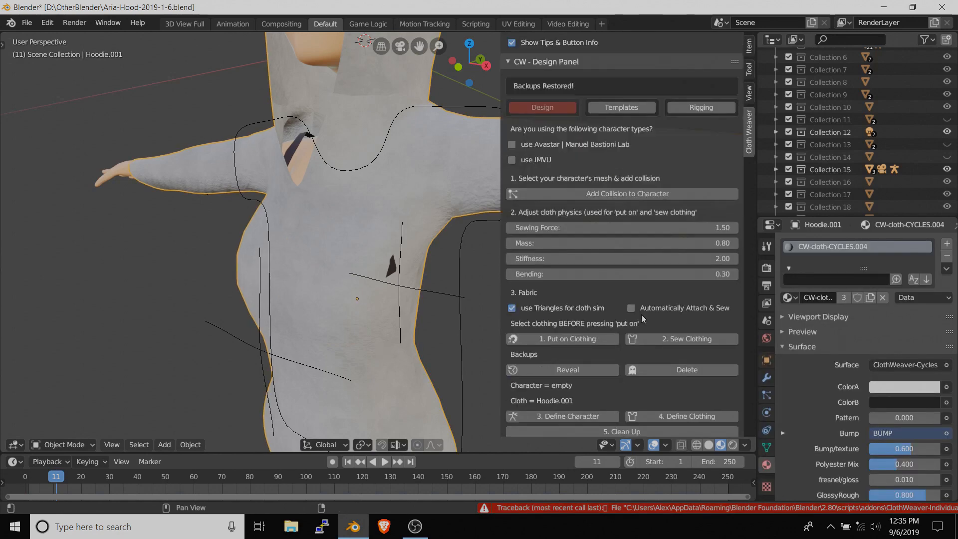
{"action": "left_click", "coordinate": [576, 367]}
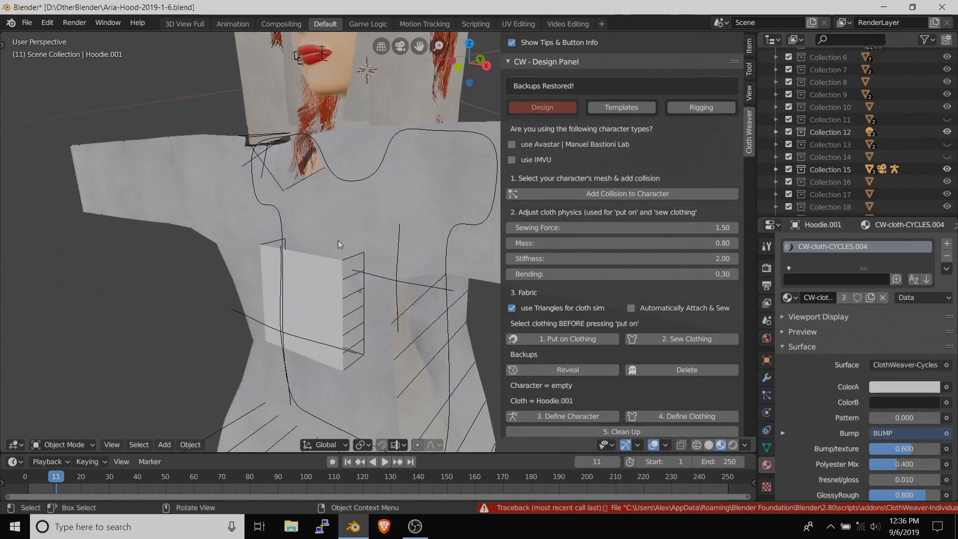
- Delete the restored Hoodie.000 backup and hide the character's hair
{"action": "middle_click_drag", "start_coordinate": [338, 244], "coordinate": [300, 167]}
{"action": "left_click", "coordinate": [300, 130]}
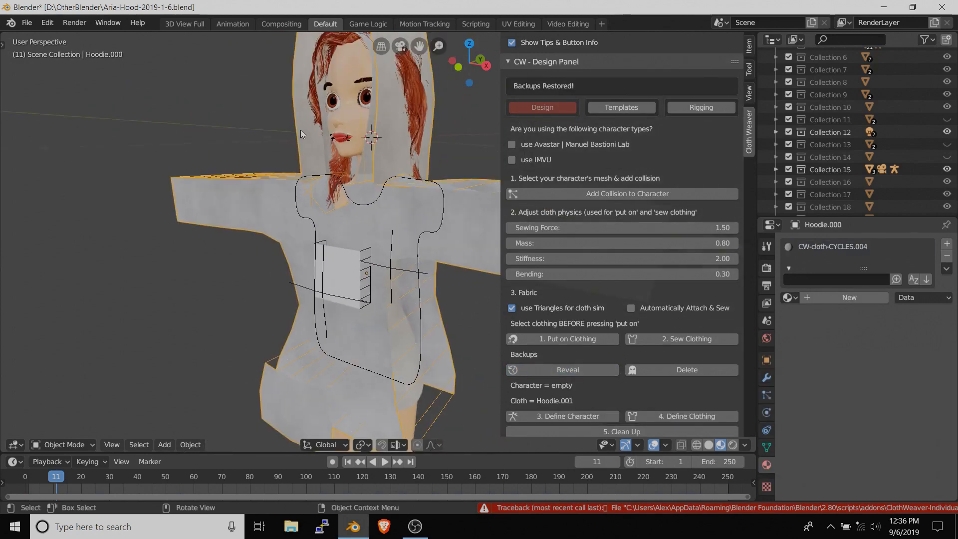
{"action": "middle_click_drag", "start_coordinate": [300, 130], "coordinate": [358, 115]}
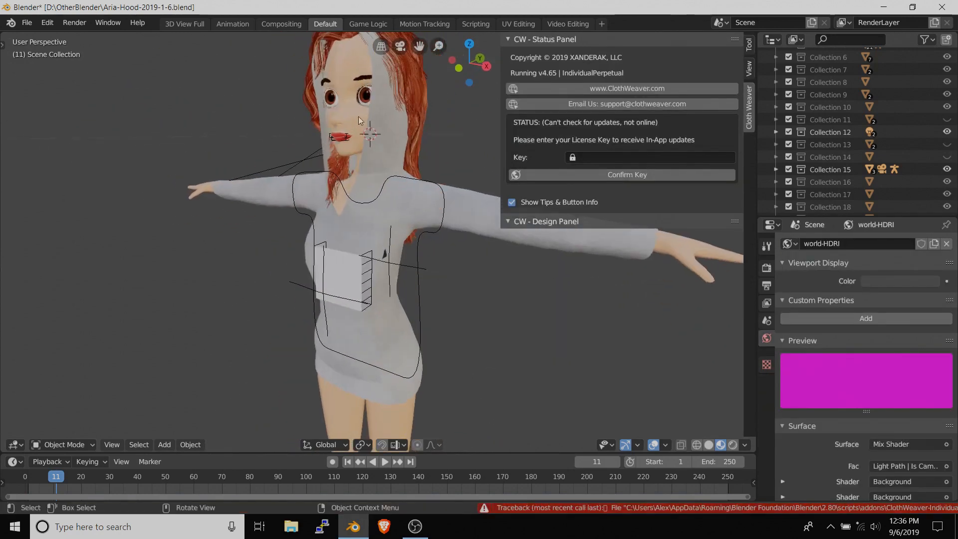
{"action": "left_click", "coordinate": [406, 64]}
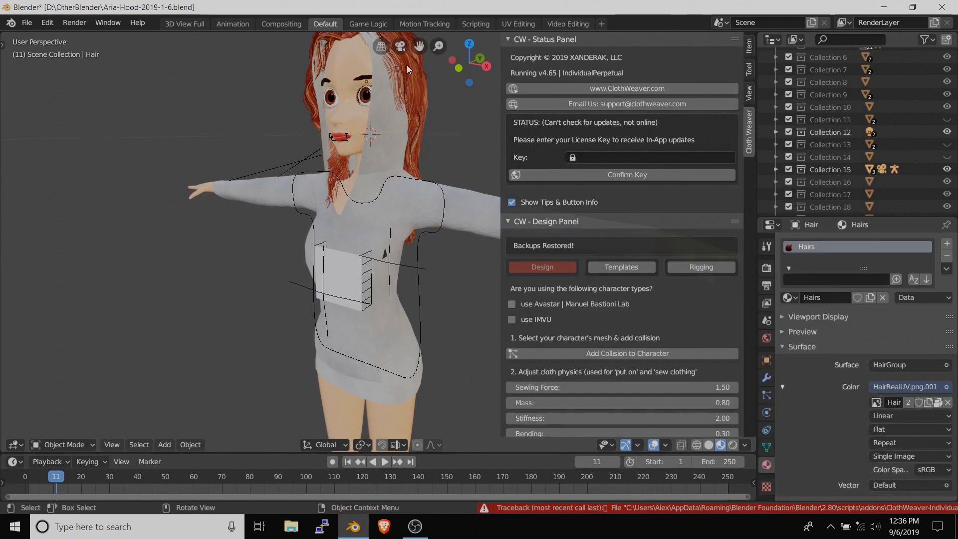
{"action": "key", "text": "h"}
- Select pocket.002 and, in edit mode, box-select only the vertices along the back edge of its open side flap
{"action": "left_click", "coordinate": [339, 271]}
{"action": "scroll", "coordinate": [373, 249], "scroll_direction": "up", "scroll_amount": 5}
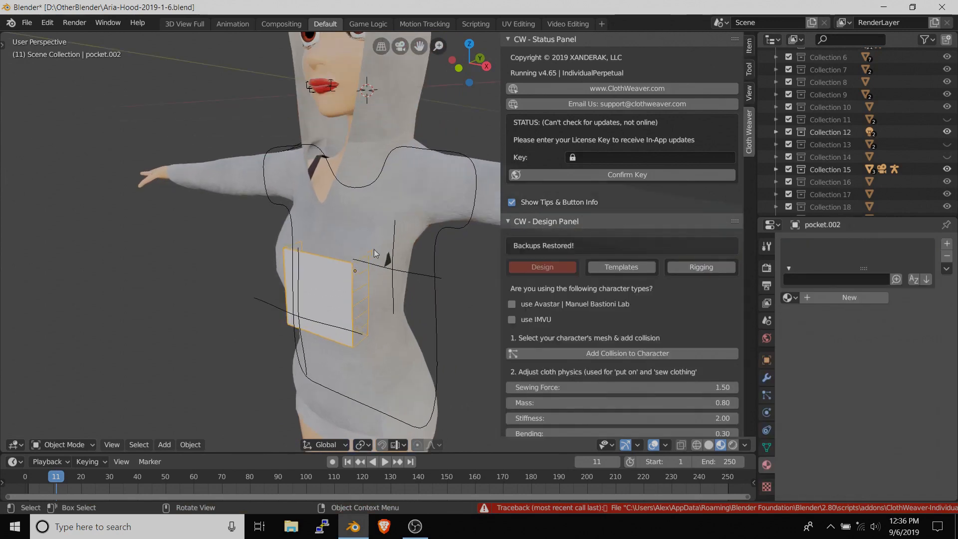
{"action": "key", "text": "KP_3"}
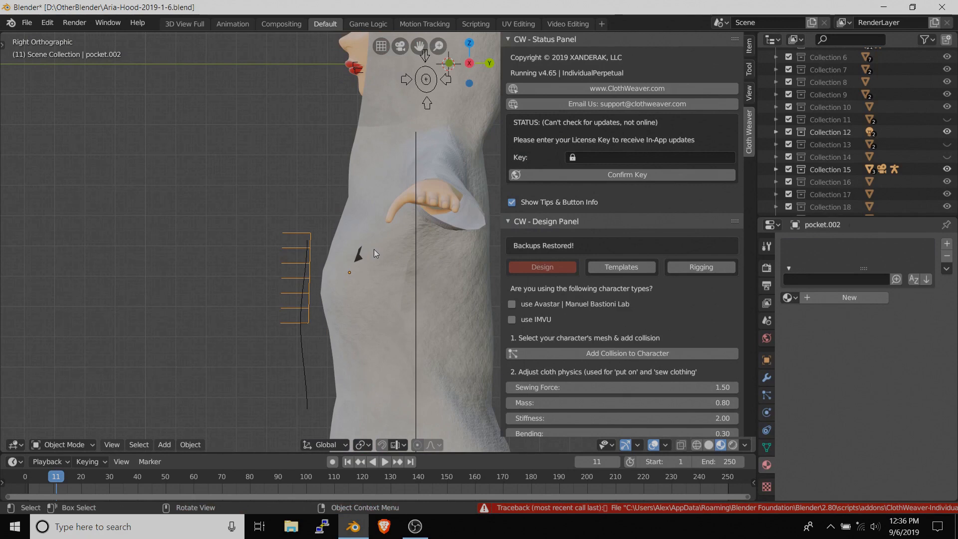
{"action": "middle_click_drag", "start_coordinate": [375, 253], "coordinate": [396, 263]}
{"action": "key", "text": "Tab"}
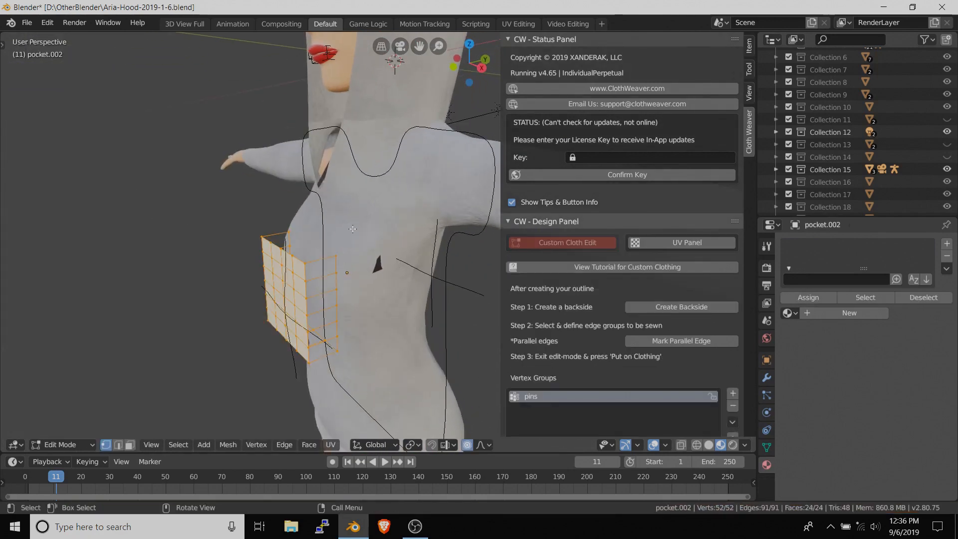
{"action": "key", "text": "alt+a"}
{"action": "key", "text": "b"}
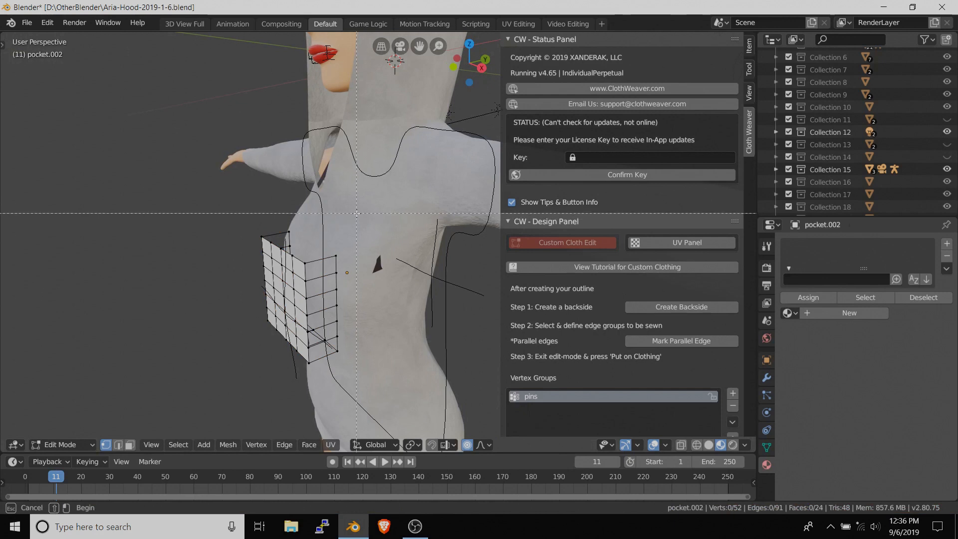
{"action": "key", "text": "Escape"}
{"action": "key", "text": "b"}
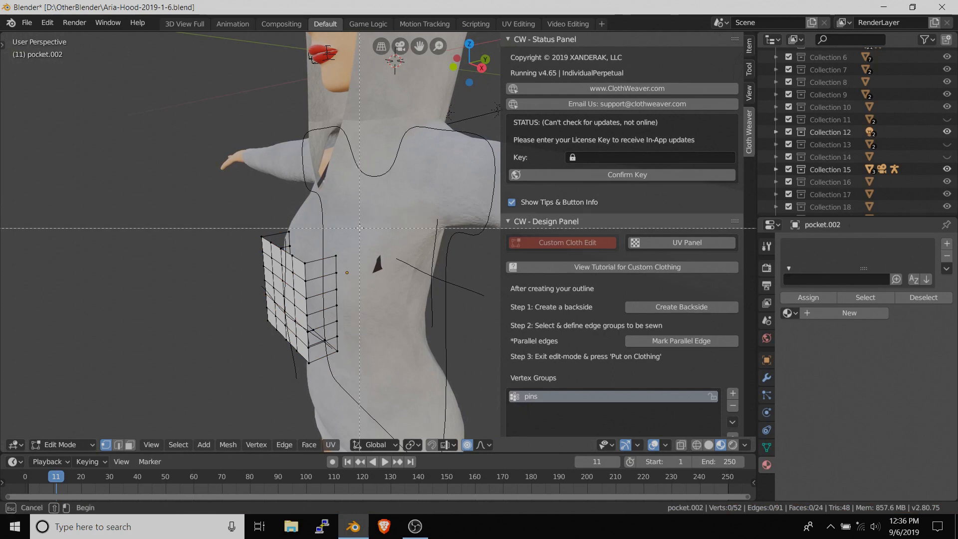
{"action": "left_click_drag", "start_coordinate": [359, 228], "coordinate": [338, 299]}
{"action": "left_click_drag", "start_coordinate": [328, 360], "coordinate": [328, 360]}
- Move the selected flap vertices along Y toward the hoodie using a reduced proportional editing radius, and return to object mode
{"action": "key", "text": "KP_3"}
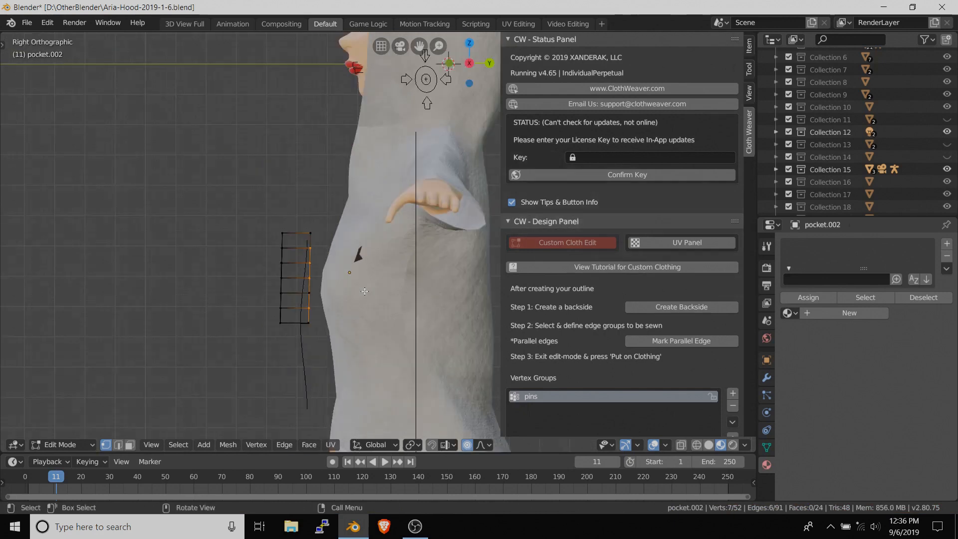
{"action": "key", "text": "g"}
{"action": "key", "text": "y"}
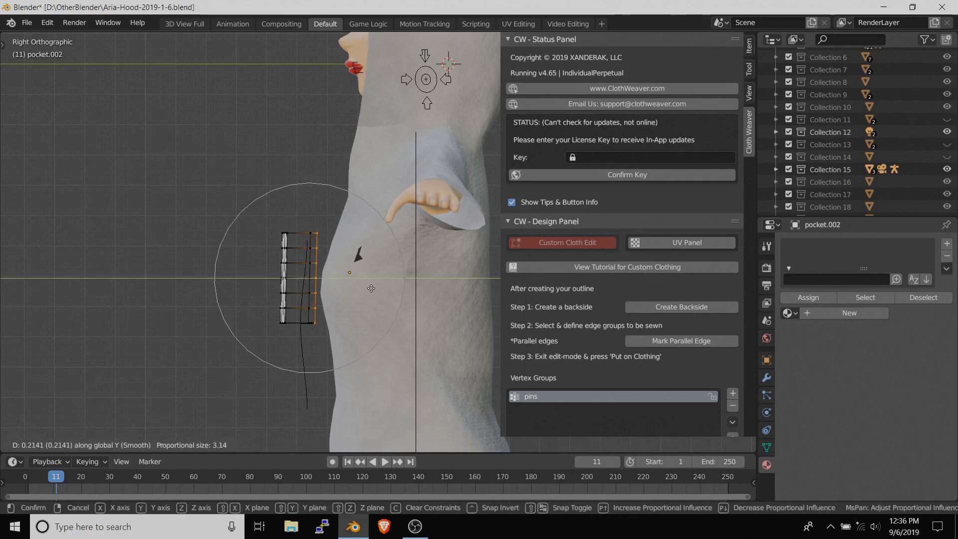
{"action": "scroll", "coordinate": [391, 283], "scroll_direction": "up", "scroll_amount": 8}
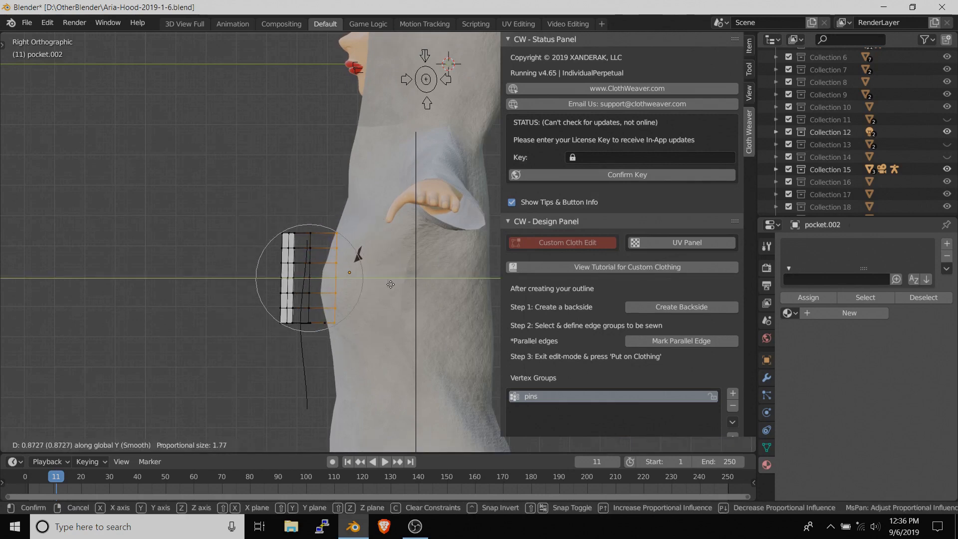
{"action": "left_click", "coordinate": [414, 283]}
{"action": "middle_click_drag", "start_coordinate": [415, 283], "coordinate": [376, 207]}
{"action": "key", "text": "g"}
{"action": "key", "text": "y"}
{"action": "left_click", "coordinate": [450, 333]}
{"action": "key", "text": "Tab"}
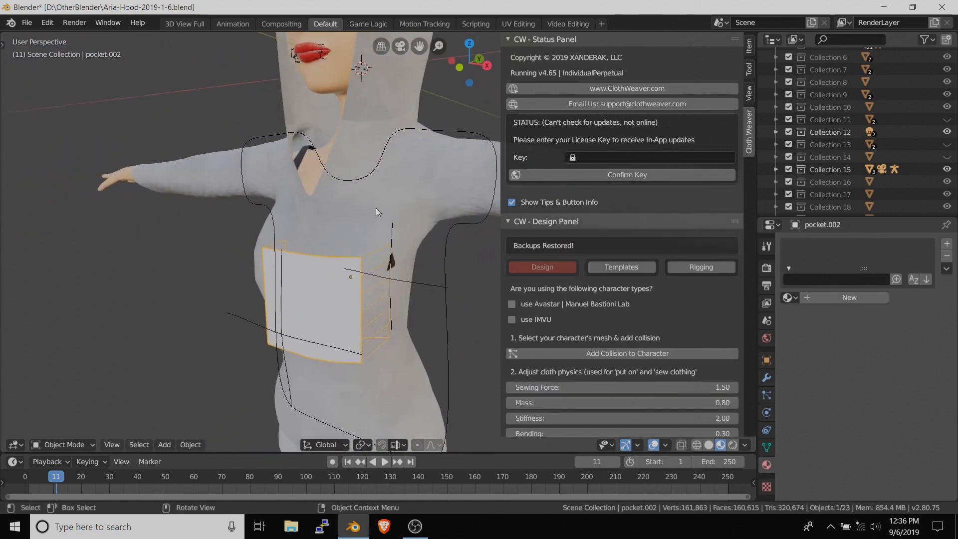
- Move the Collision modifier to the top of Hoodie.001's modifier stack, above Subdivision and Solidify
{"action": "left_click", "coordinate": [376, 201]}
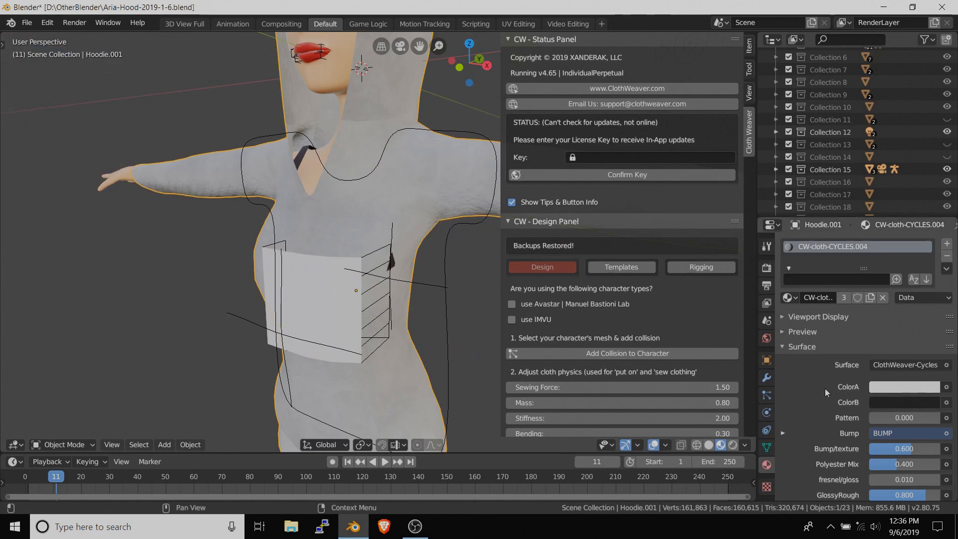
{"action": "scroll", "coordinate": [825, 389], "scroll_direction": "down", "scroll_amount": 8}
{"action": "scroll", "coordinate": [824, 388], "scroll_direction": "down", "scroll_amount": 4}
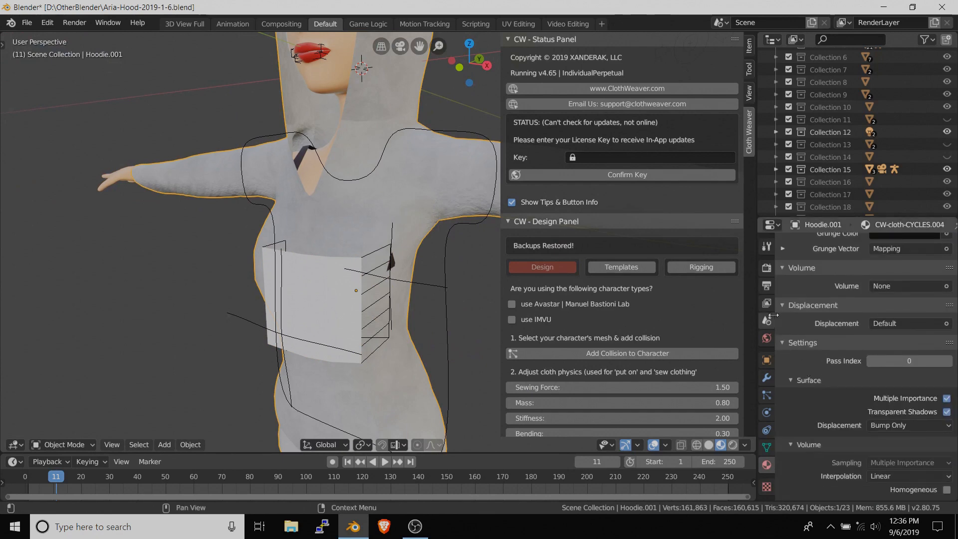
{"action": "left_click", "coordinate": [767, 378]}
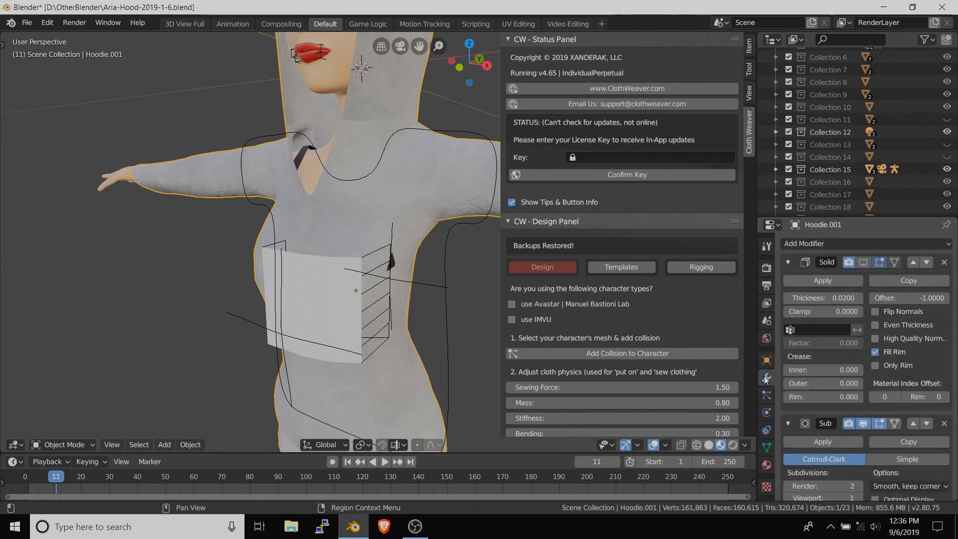
{"action": "scroll", "coordinate": [848, 373], "scroll_direction": "down", "scroll_amount": 3}
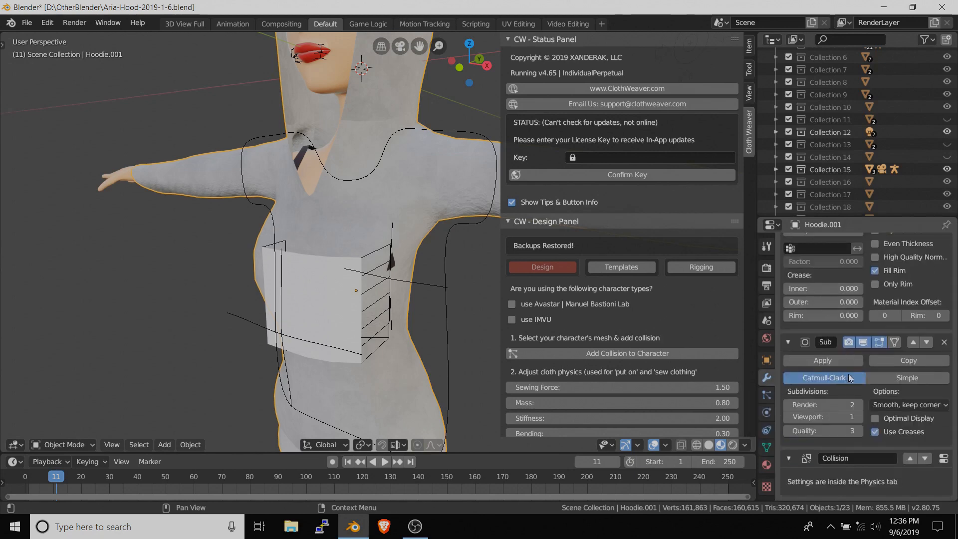
{"action": "left_click", "coordinate": [907, 458]}
{"action": "scroll", "coordinate": [850, 373], "scroll_direction": "up", "scroll_amount": 3}
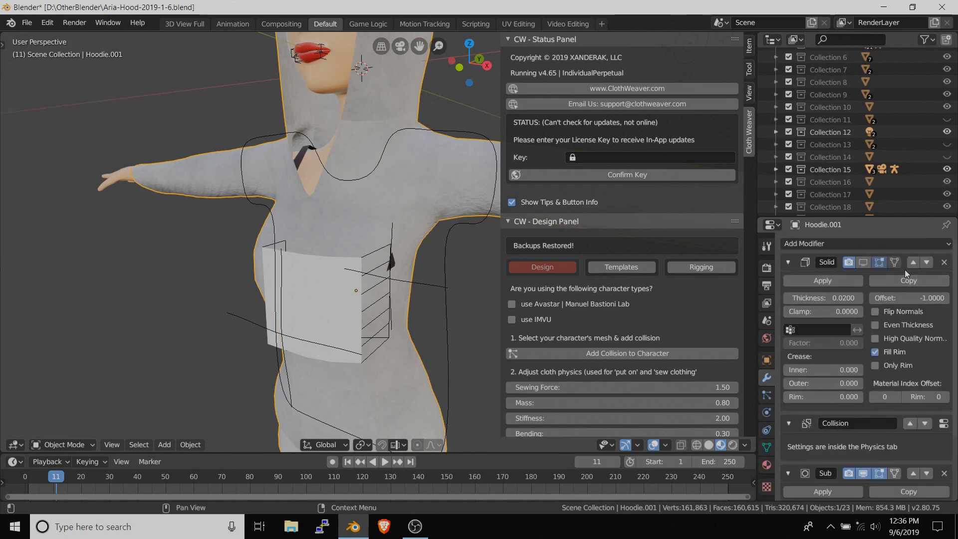
{"action": "left_click", "coordinate": [908, 423]}
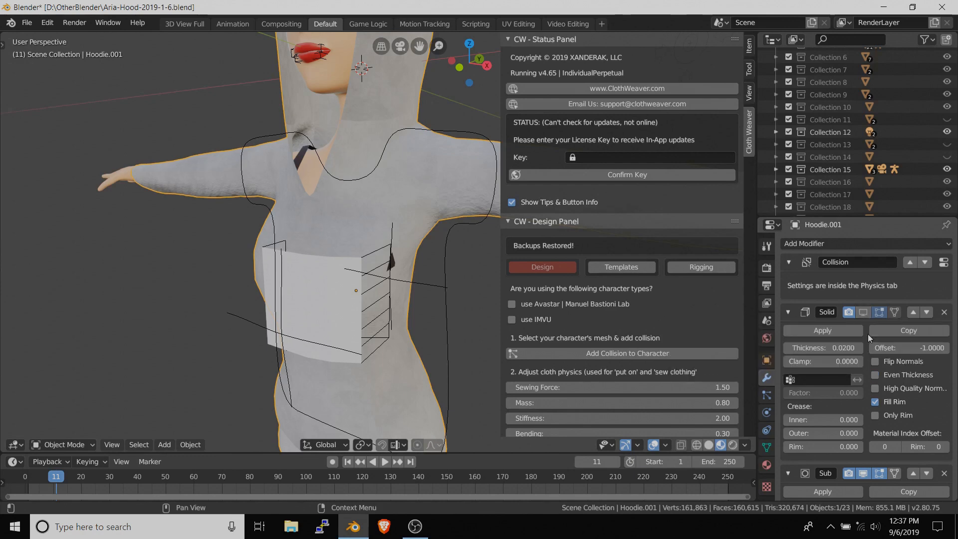
- Reselect pocket.002 and bring up its cloth physics and Put on Clothing settings
{"action": "left_click", "coordinate": [339, 280]}
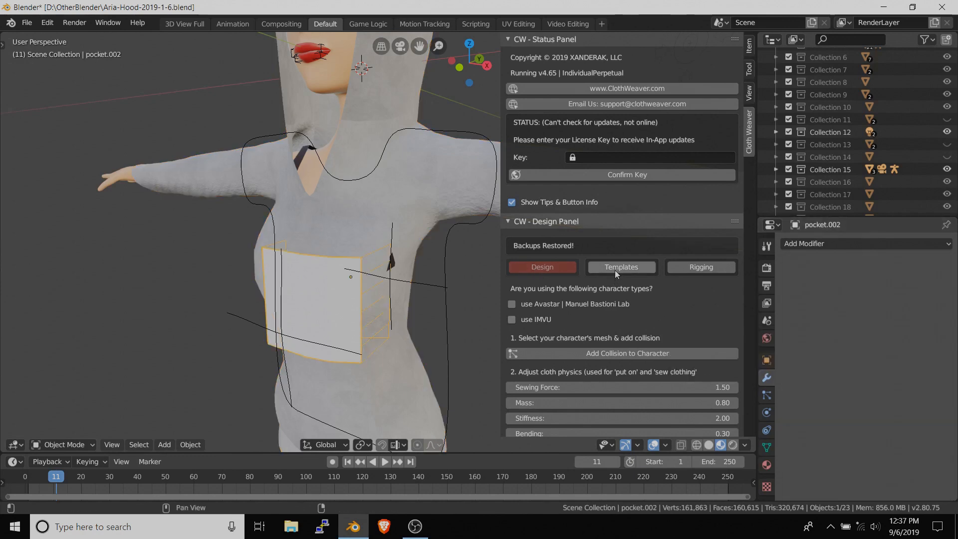
{"action": "scroll", "coordinate": [609, 333], "scroll_direction": "down", "scroll_amount": 5}
{"action": "scroll", "coordinate": [609, 329], "scroll_direction": "down", "scroll_amount": 3}
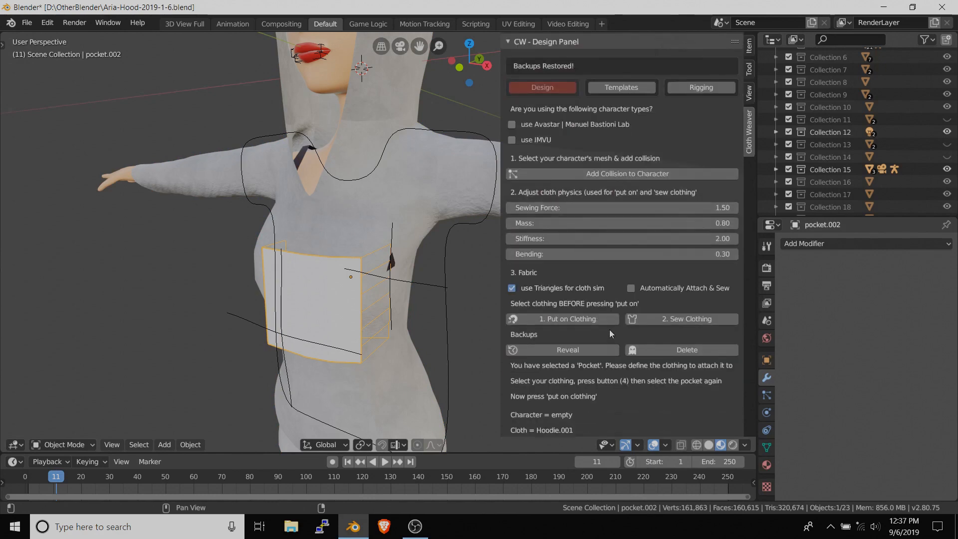
{"action": "middle_click_drag", "start_coordinate": [370, 294], "coordinate": [351, 299]}
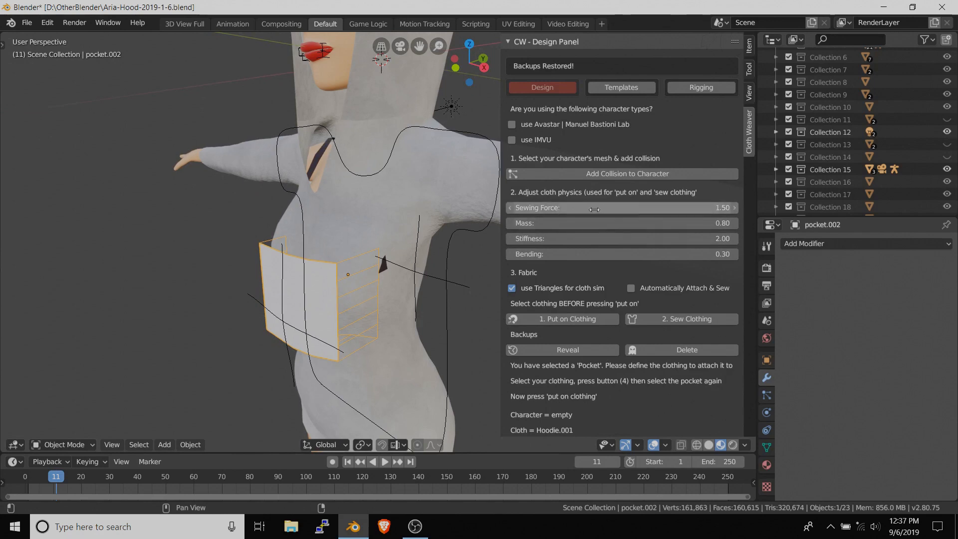
- Try a Sewing Force of 1.2 and set it back to 1.5
{"action": "left_click_drag", "start_coordinate": [634, 208], "coordinate": [576, 209]}
{"action": "left_click", "coordinate": [640, 206]}
{"action": "type", "text": "1.2"}
{"action": "key", "text": "Return"}
{"action": "left_click", "coordinate": [640, 203]}
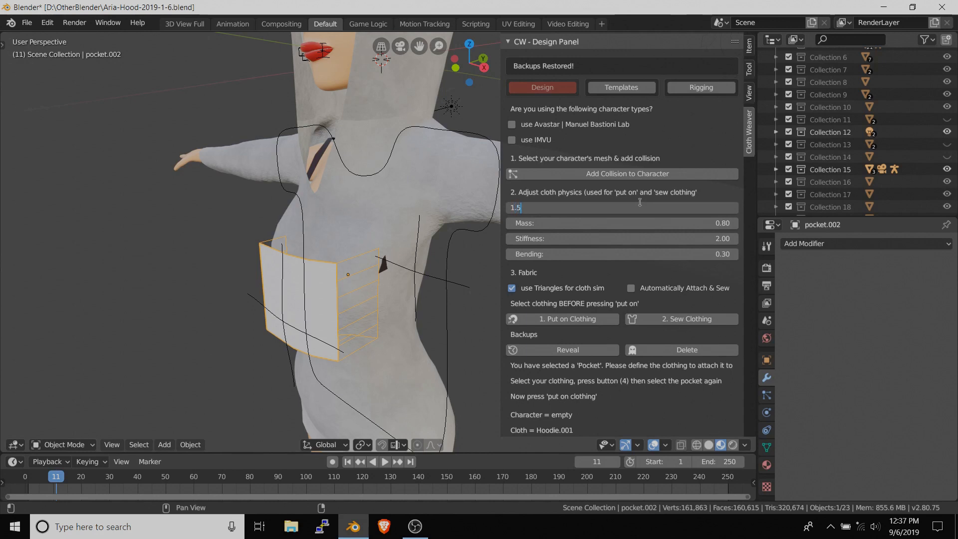
{"action": "type", "text": "1.5"}
{"action": "key", "text": "Return"}
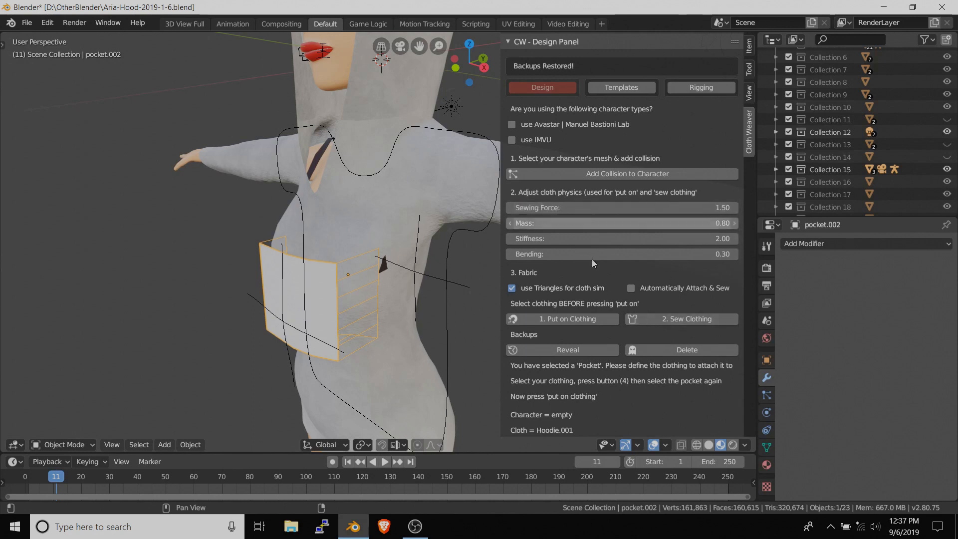
- Put pocket.002 onto the hoodie with the cloth simulation, stop playback at frame 8, and sew the pocket
{"action": "scroll", "coordinate": [432, 230], "scroll_direction": "down", "scroll_amount": 4}
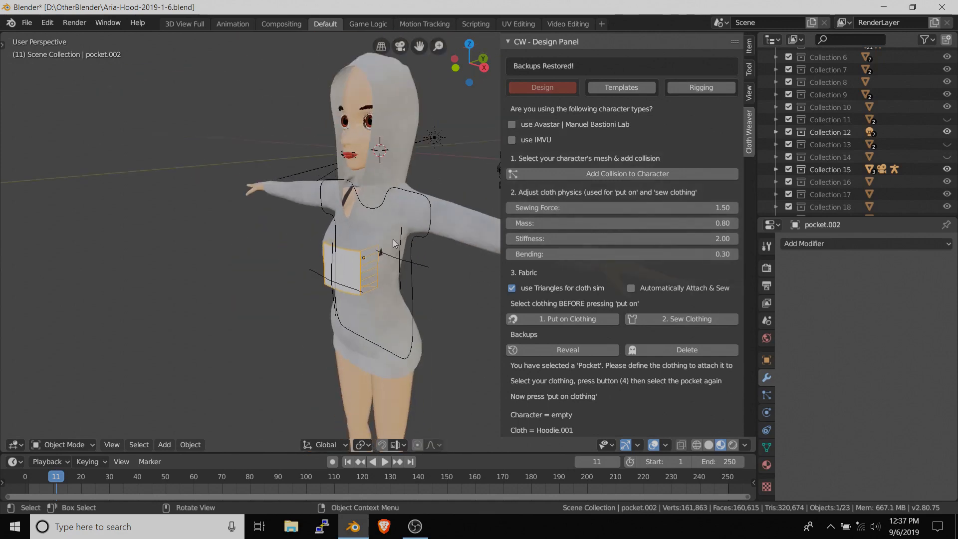
{"action": "scroll", "coordinate": [394, 243], "scroll_direction": "up", "scroll_amount": 4}
{"action": "left_click", "coordinate": [559, 317]}
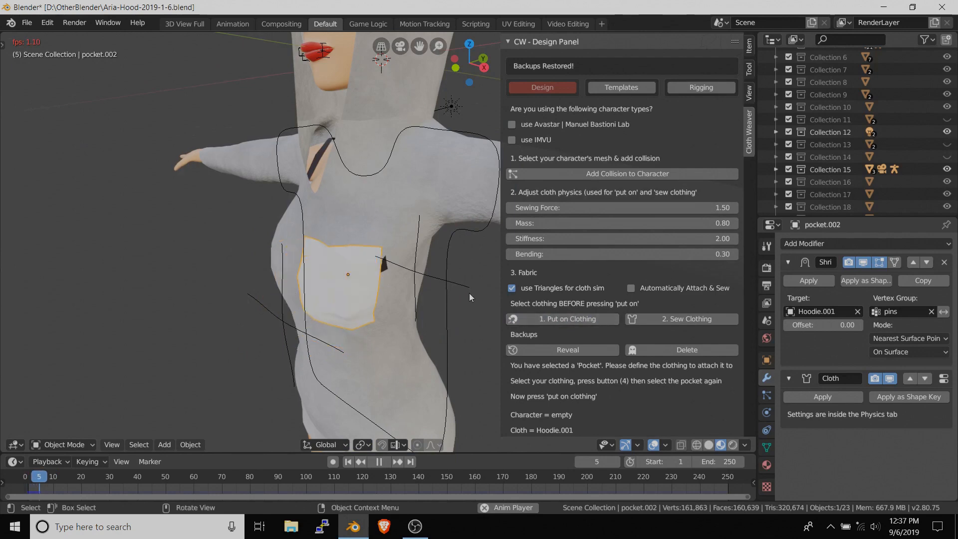
{"action": "left_click", "coordinate": [379, 461]}
{"action": "middle_click_drag", "start_coordinate": [319, 280], "coordinate": [375, 237]}
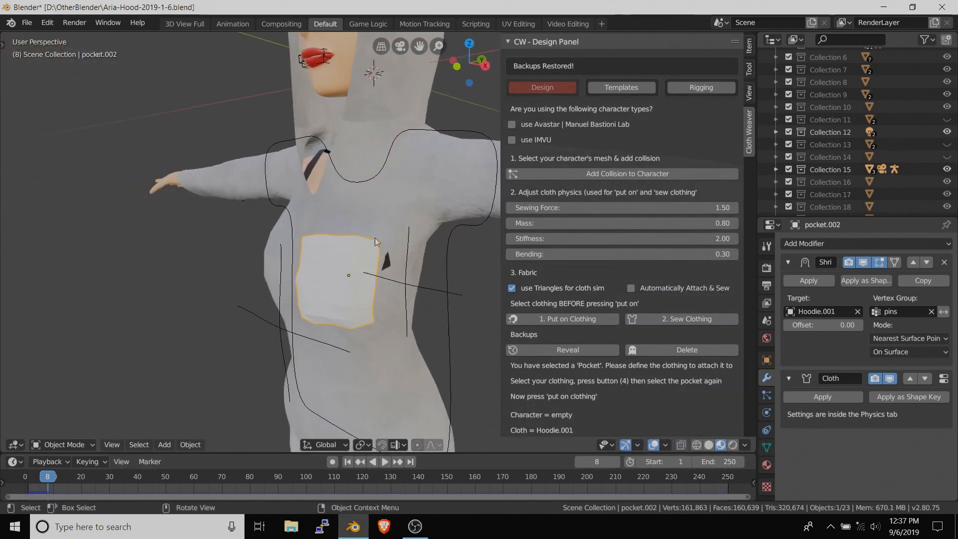
{"action": "left_click", "coordinate": [684, 322]}
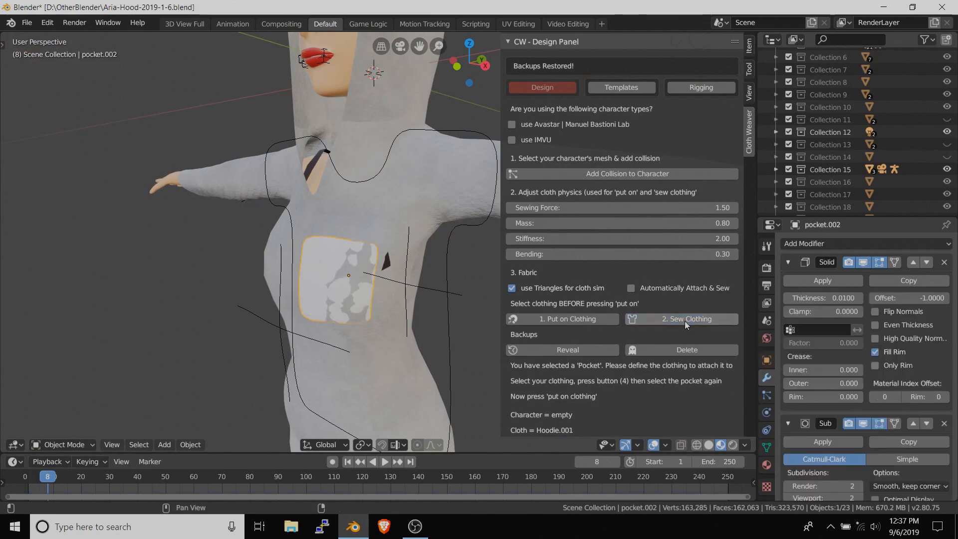
{"action": "middle_click_drag", "start_coordinate": [360, 263], "coordinate": [383, 265]}
- Hide Bra.002 where it pokes through the hoodie, and reselect pocket.002 to review its modifiers
{"action": "left_click", "coordinate": [366, 264]}
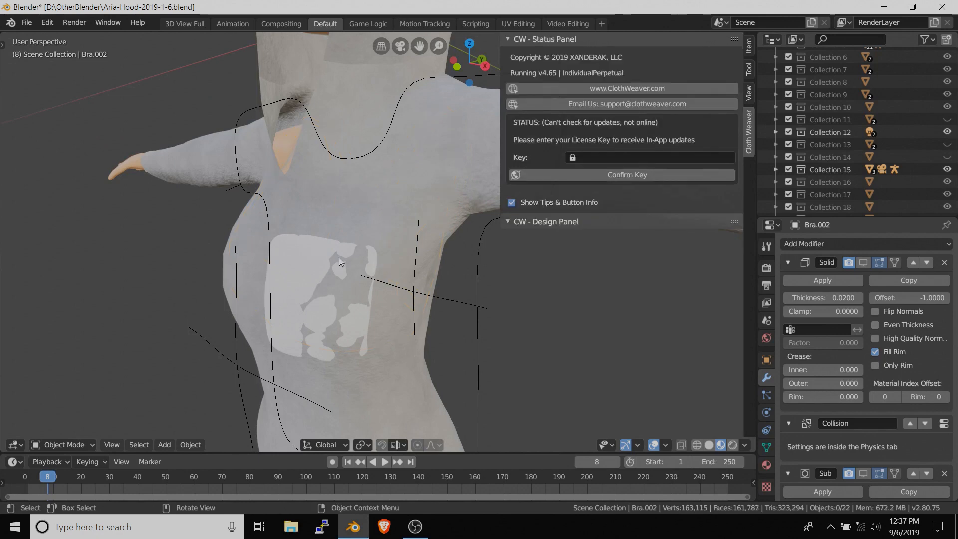
{"action": "left_click", "coordinate": [310, 250]}
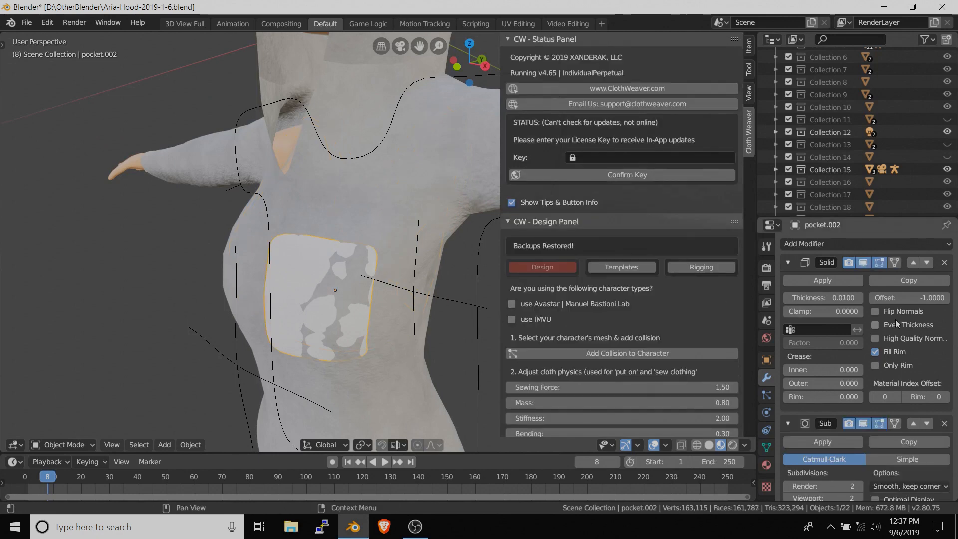
{"action": "scroll", "coordinate": [895, 319], "scroll_direction": "down", "scroll_amount": 1}
{"action": "scroll", "coordinate": [895, 319], "scroll_direction": "up", "scroll_amount": 1}
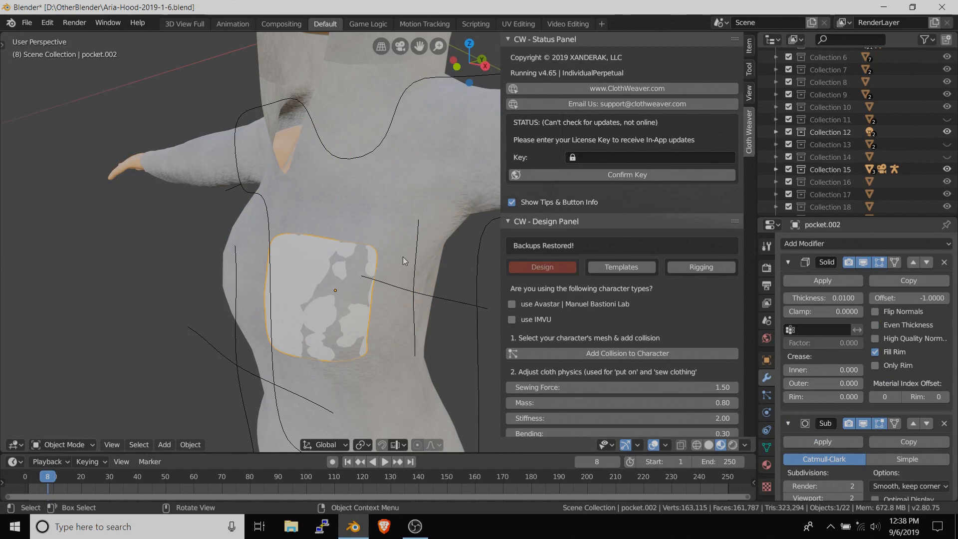
- Move pocket.002 about 0.075 outward along the global Y axis so it sits clear of the hoodie's surface
{"action": "middle_click_drag", "start_coordinate": [403, 256], "coordinate": [385, 257]}
{"action": "key", "text": "g"}
{"action": "key", "text": "y"}
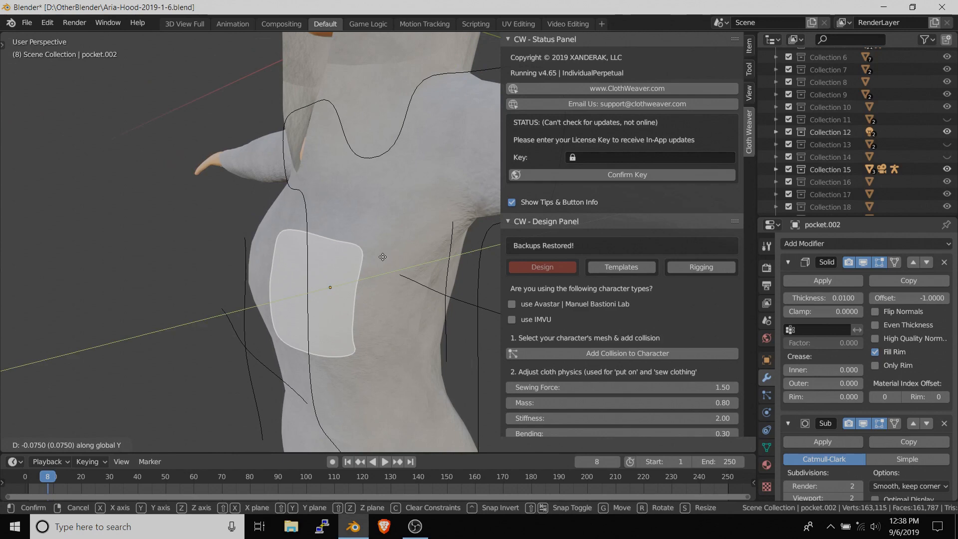
{"action": "left_click", "coordinate": [382, 256]}
{"action": "mouse_move", "coordinate": [372, 255]}
{"action": "middle_mouse_down"}
{"action": "mouse_move", "coordinate": [516, 256]}
{"action": "mouse_move", "coordinate": [381, 252]}
{"action": "mouse_move", "coordinate": [302, 232]}
{"action": "mouse_move", "coordinate": [307, 241]}
{"action": "mouse_move", "coordinate": [441, 251]}
{"action": "mouse_move", "coordinate": [362, 249]}
{"action": "middle_mouse_up"}
{"action": "scroll", "coordinate": [411, 247], "scroll_direction": "down", "scroll_amount": 5}
{"action": "scroll", "coordinate": [361, 249], "scroll_direction": "up", "scroll_amount": 2}
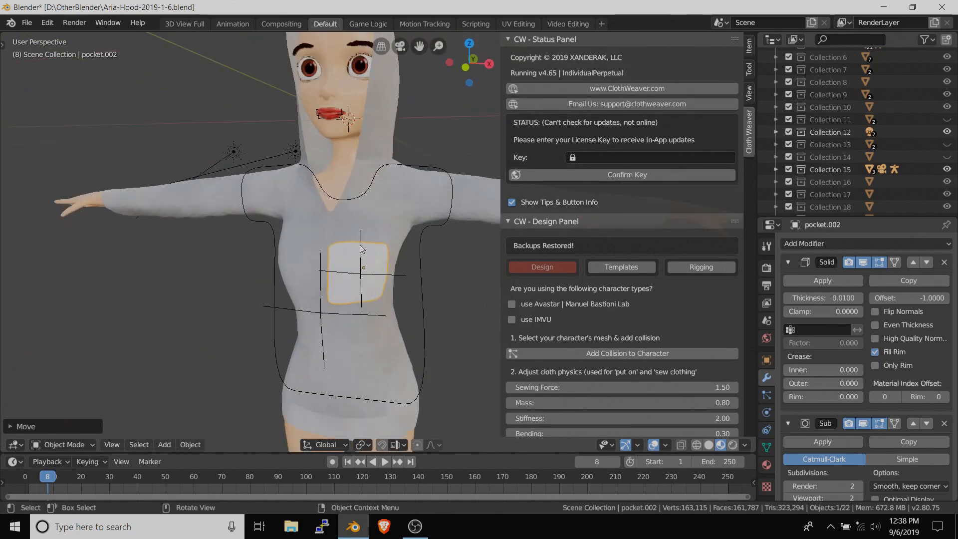
{"action": "scroll", "coordinate": [361, 248], "scroll_direction": "up", "scroll_amount": 3}
{"action": "middle_click_drag", "start_coordinate": [422, 239], "coordinate": [412, 272]}
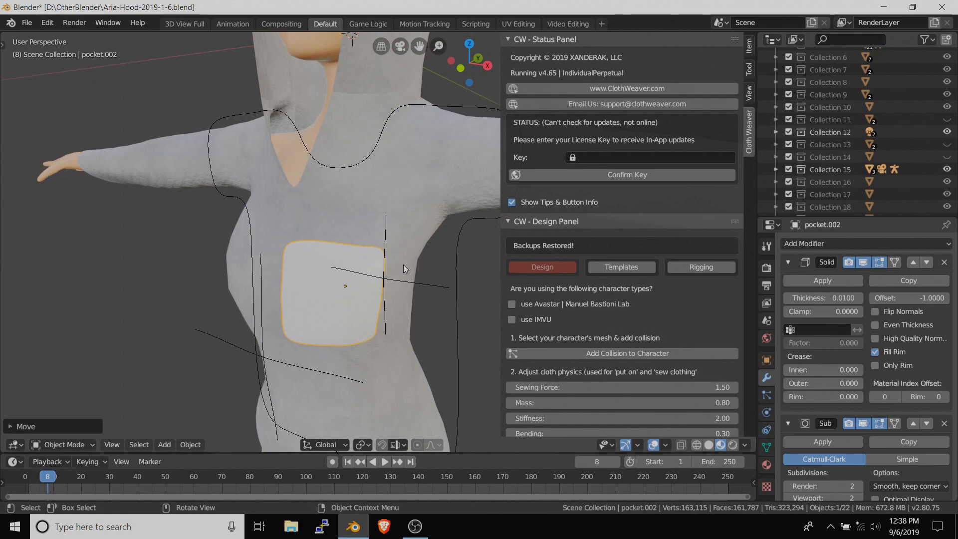
{"action": "middle_click_drag", "start_coordinate": [417, 259], "coordinate": [402, 238]}
{"action": "scroll", "coordinate": [412, 250], "scroll_direction": "down", "scroll_amount": 6}
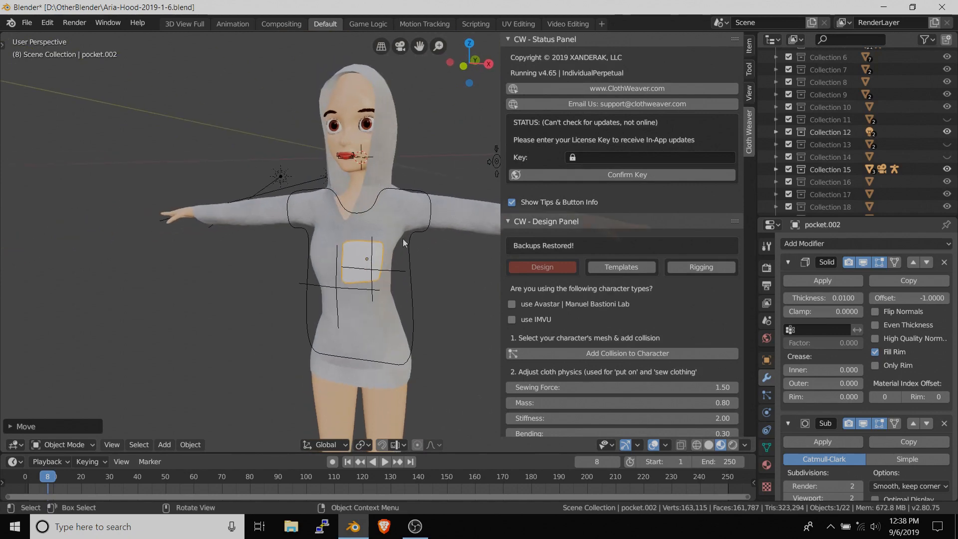
- Browse the garment templates, switching between Sun Glasses, Unbuttoned Shirt, Gym Shorts and Shorts
{"action": "left_click", "coordinate": [624, 267]}
{"action": "left_click", "coordinate": [625, 364]}
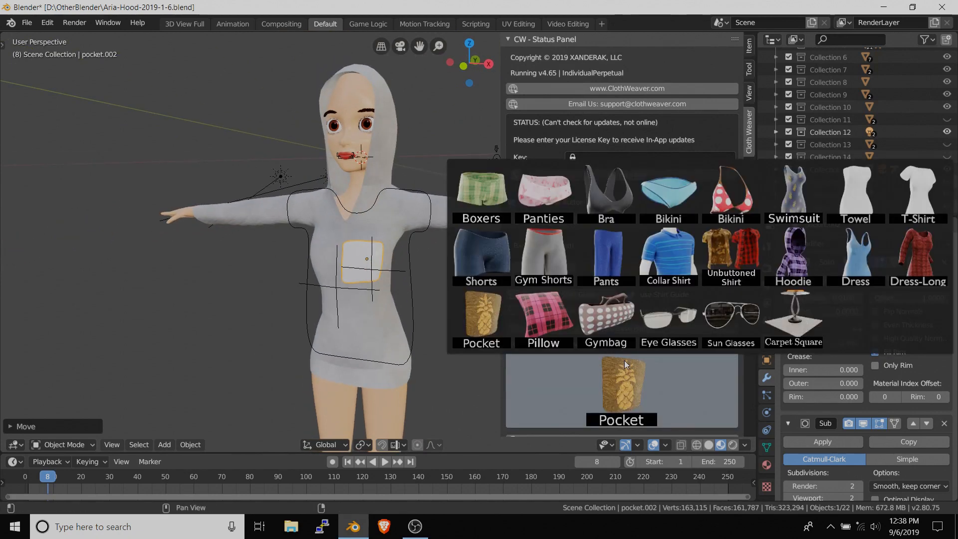
{"action": "left_click", "coordinate": [730, 320]}
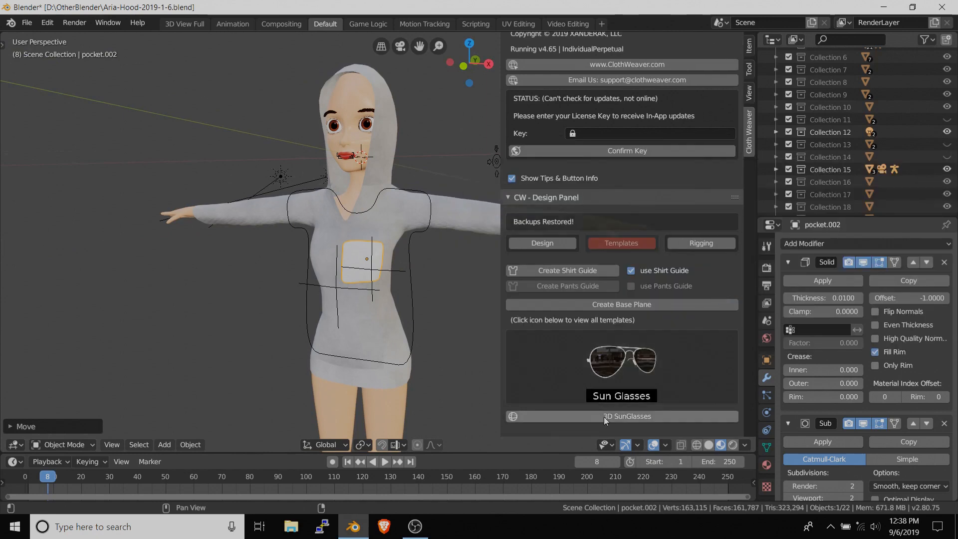
{"action": "left_click", "coordinate": [610, 372]}
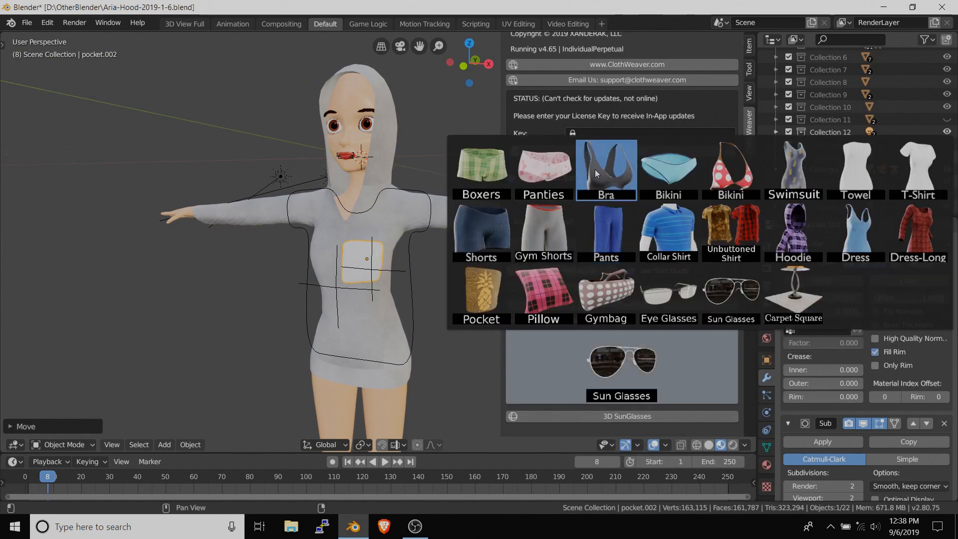
{"action": "left_click", "coordinate": [731, 222]}
{"action": "scroll", "coordinate": [635, 343], "scroll_direction": "down", "scroll_amount": 1}
{"action": "left_click", "coordinate": [634, 343]}
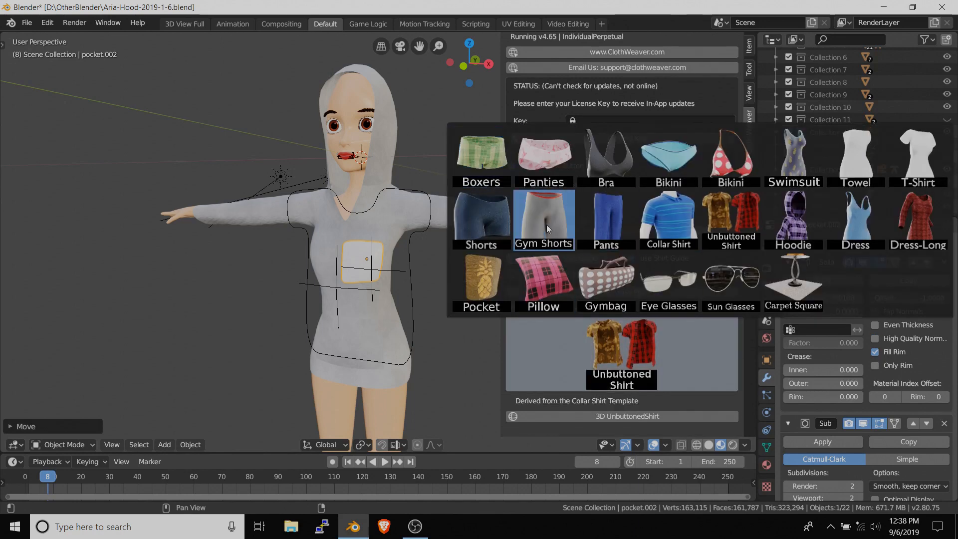
{"action": "left_click", "coordinate": [546, 225]}
{"action": "left_click", "coordinate": [633, 363]}
{"action": "left_click", "coordinate": [479, 214]}
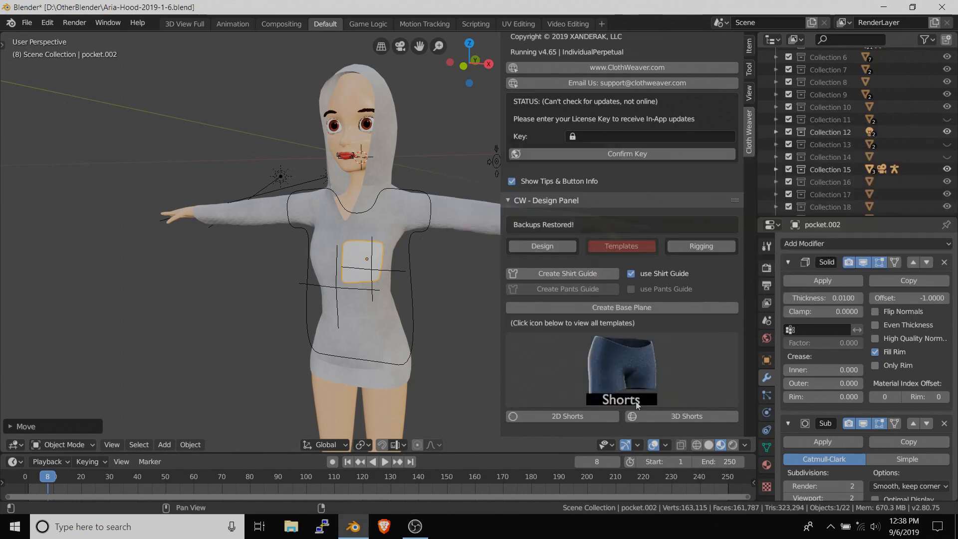
- Choose the Unbuttoned Shirt template and add its 3D version to the scene
{"action": "left_click", "coordinate": [618, 359]}
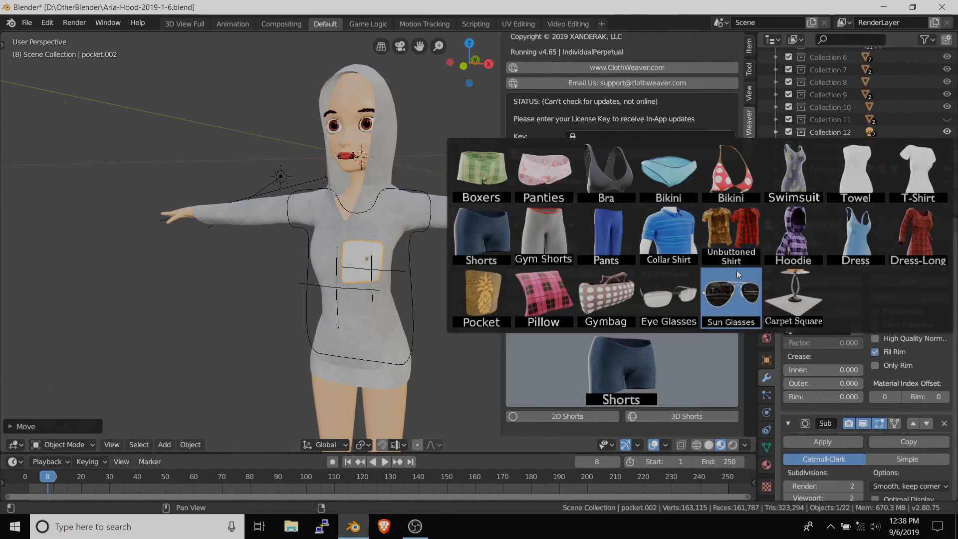
{"action": "left_click", "coordinate": [732, 230]}
{"action": "left_click", "coordinate": [649, 350]}
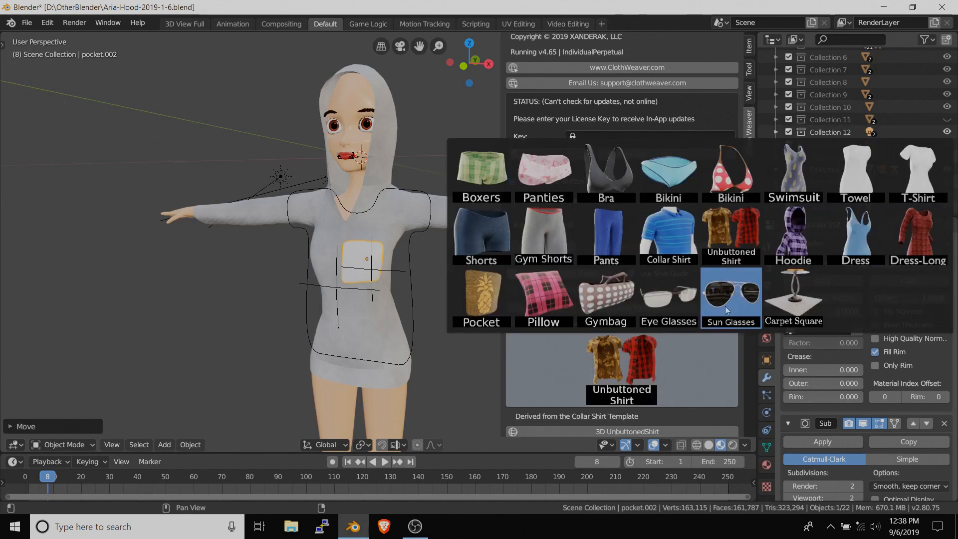
{"action": "left_click", "coordinate": [744, 253]}
{"action": "left_click", "coordinate": [634, 432]}
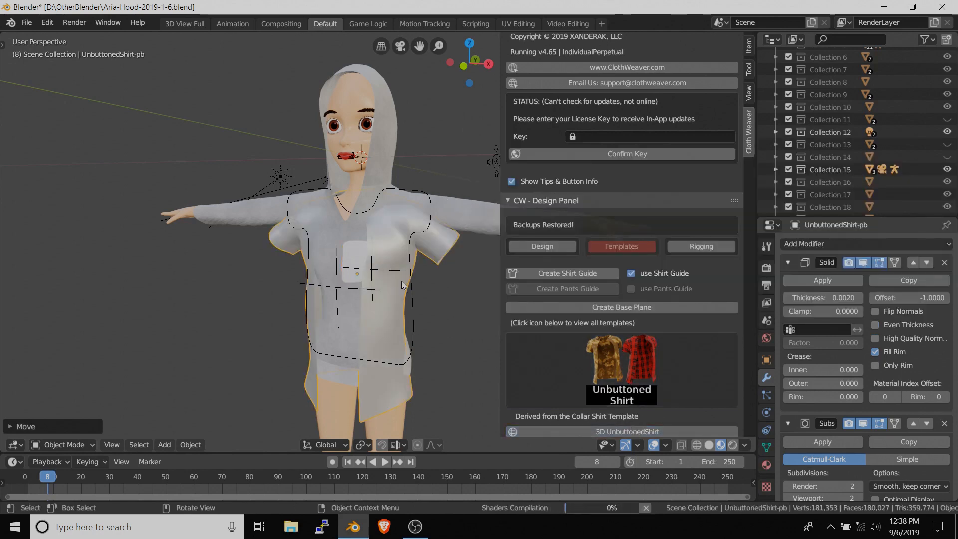
- Move the unbuttoned shirt along the global Y axis in front of the character, and delete it
{"action": "middle_click_drag", "start_coordinate": [417, 273], "coordinate": [395, 268]}
{"action": "key", "text": "g"}
{"action": "key", "text": "y"}
{"action": "left_click", "coordinate": [301, 307]}
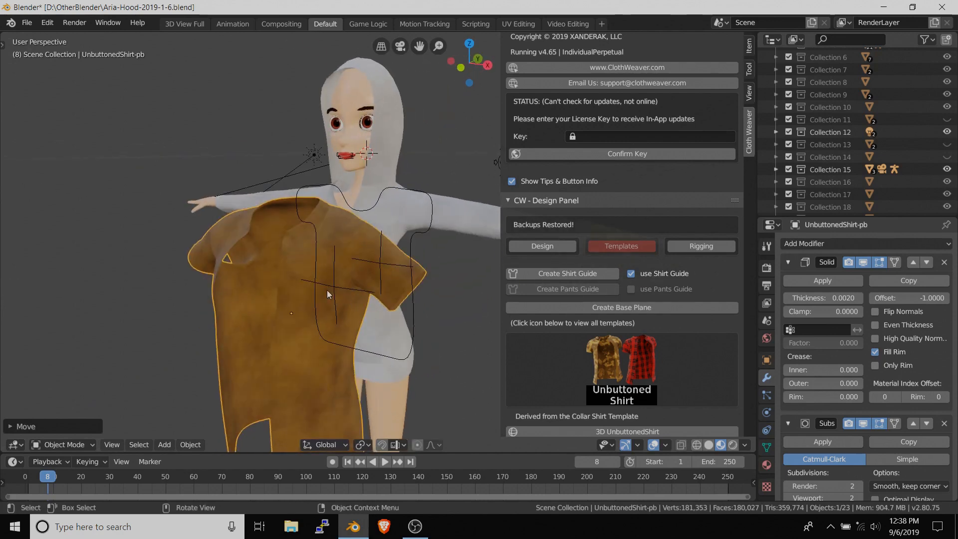
{"action": "key", "text": "Delete"}
- Select the hoodie and add the 3D Sun Glasses template to the scene
{"action": "left_click", "coordinate": [378, 213]}
{"action": "left_click", "coordinate": [609, 370]}
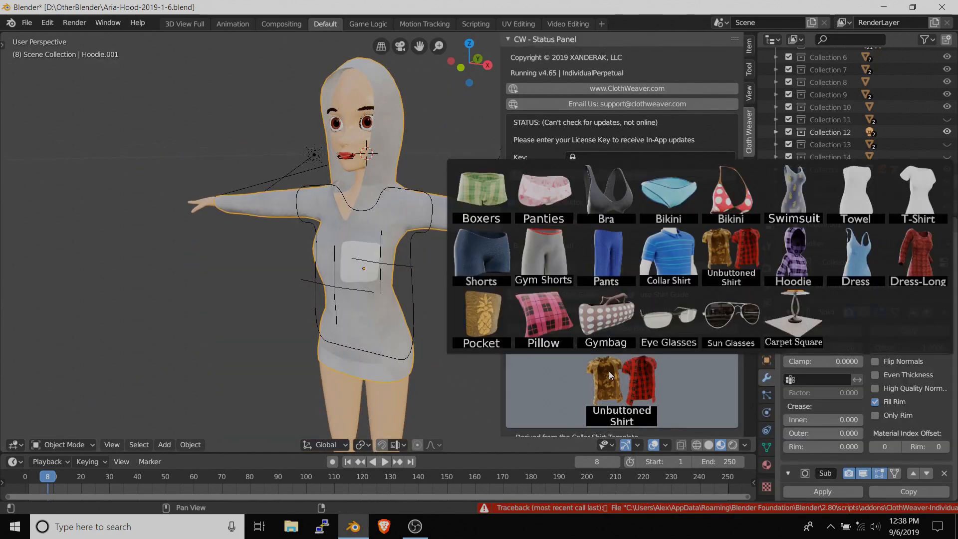
{"action": "left_click", "coordinate": [723, 321]}
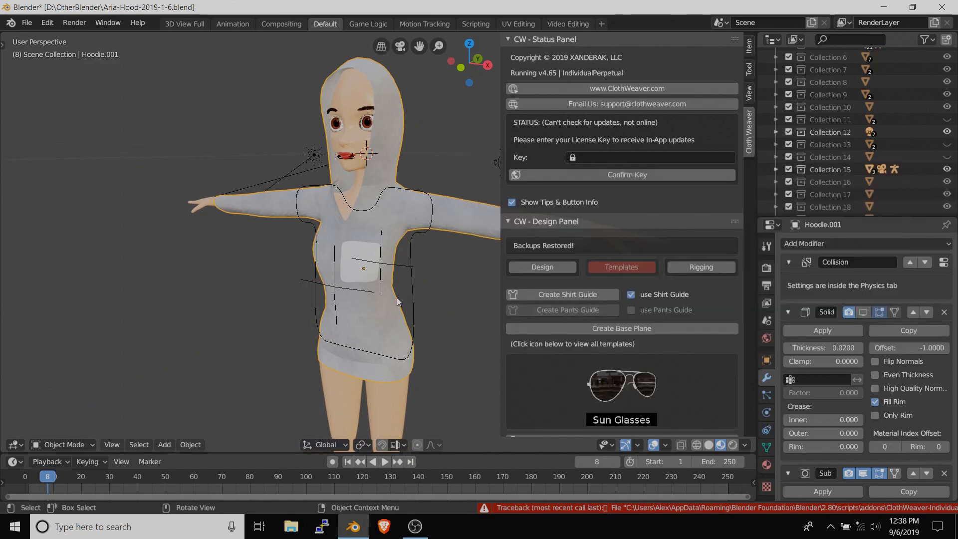
{"action": "scroll", "coordinate": [652, 399], "scroll_direction": "down", "scroll_amount": 2}
{"action": "left_click", "coordinate": [607, 417]}
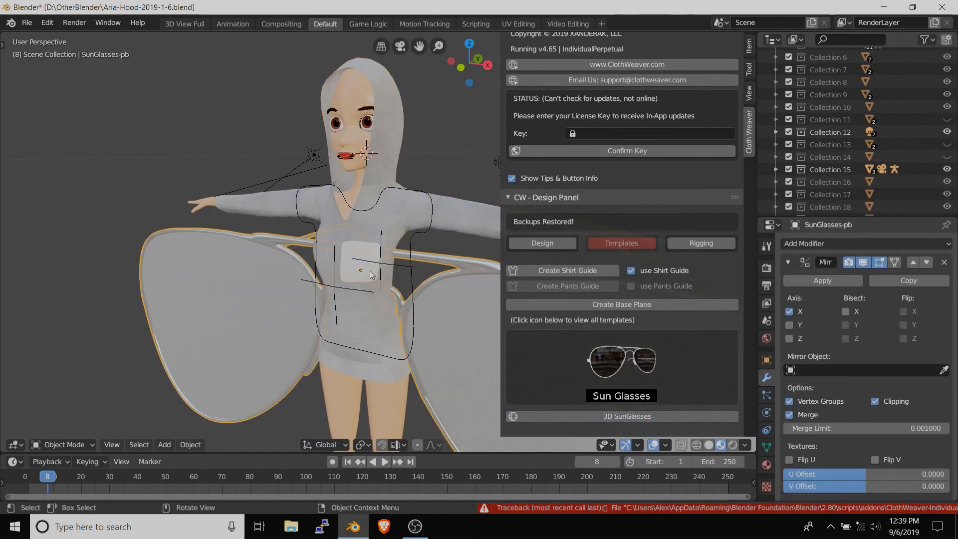
- In the right side view, move the sunglasses up to the face and scale them down to about 0.2
{"action": "key", "text": "KP_3"}
{"action": "key", "text": "s"}
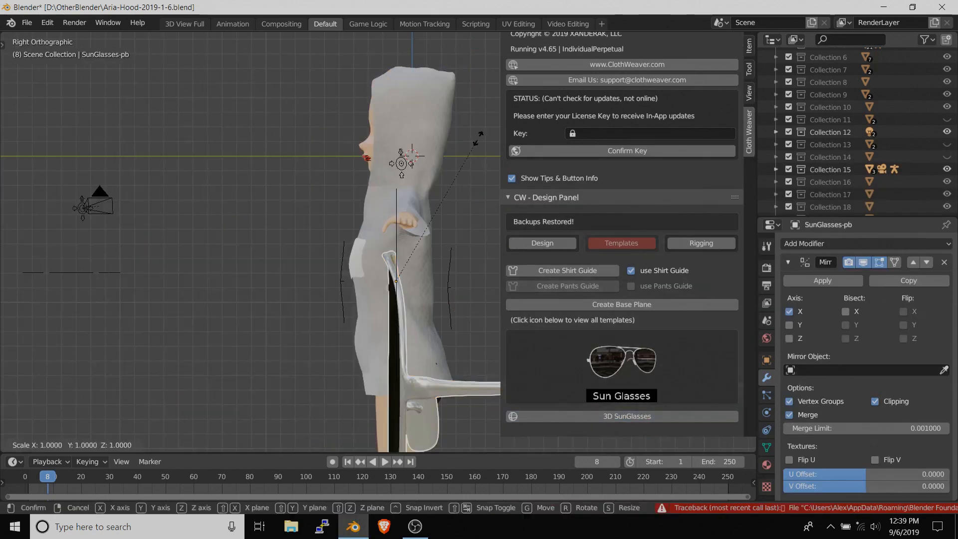
{"action": "key", "text": "Return"}
{"action": "key", "text": "g"}
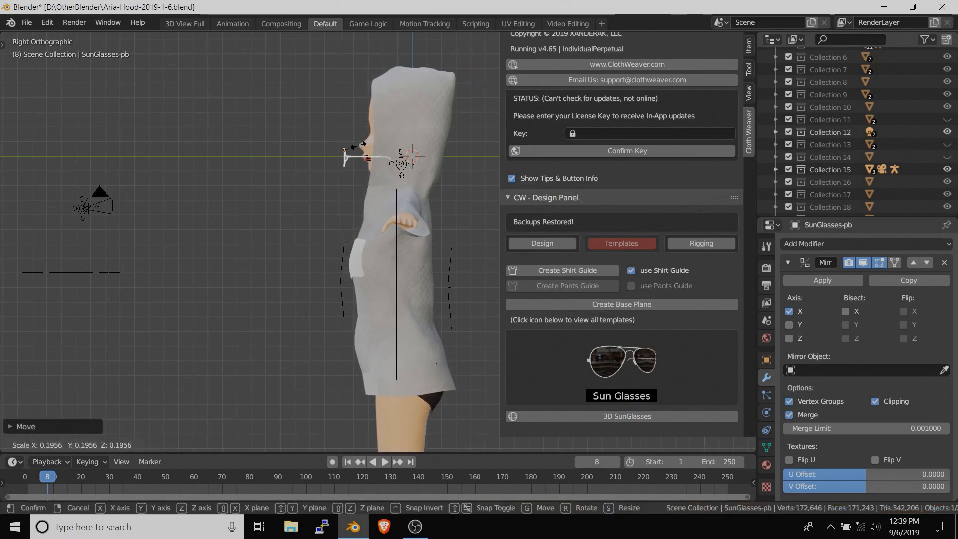
{"action": "left_click", "coordinate": [365, 129]}
- In the front view, scale the sunglasses to the width of the face and raise them about 0.26 along Z to eye level
{"action": "key", "text": "KP_1"}
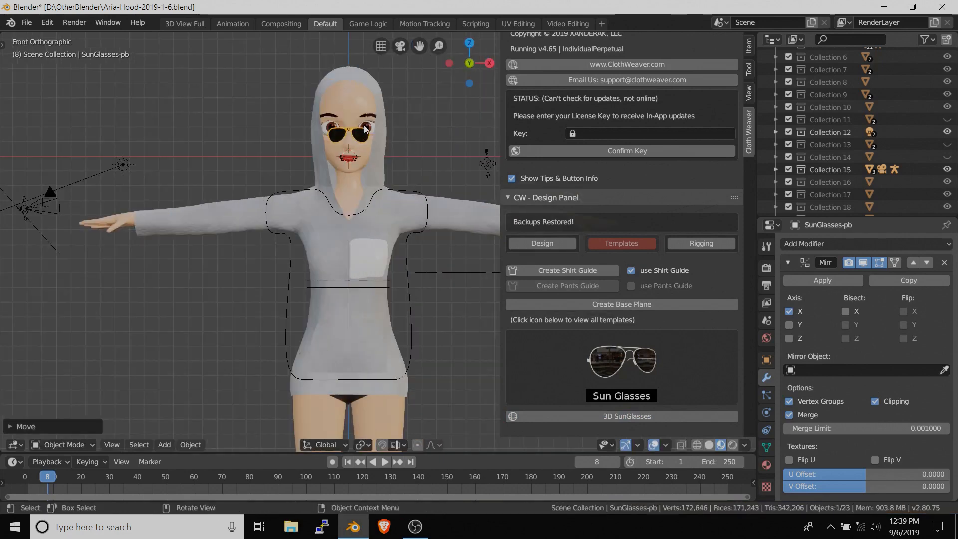
{"action": "scroll", "coordinate": [372, 92], "scroll_direction": "up", "scroll_amount": 5}
{"action": "key", "text": "s"}
{"action": "key", "text": "Return"}
{"action": "key", "text": "g"}
{"action": "key", "text": "z"}
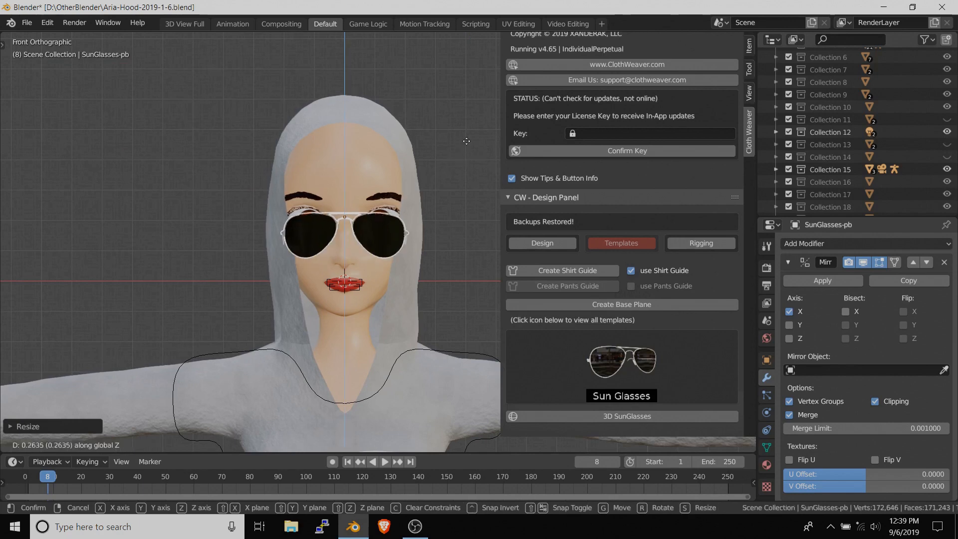
{"action": "left_click", "coordinate": [468, 140]}
- Move the sunglasses back along Y by about 1.09 in the right side view, and nudge them about 0.14 closer to the face
{"action": "key", "text": "KP_3"}
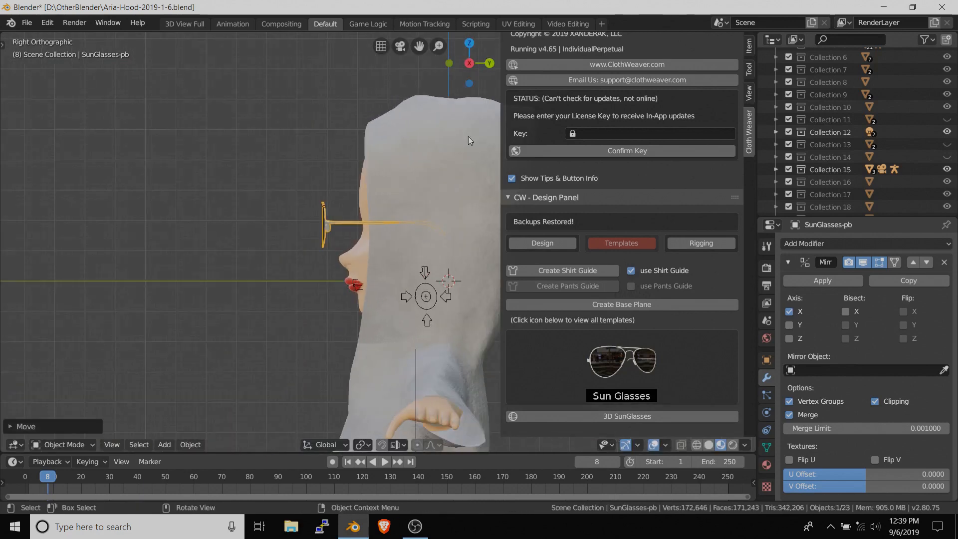
{"action": "key", "text": "g"}
{"action": "key", "text": "y"}
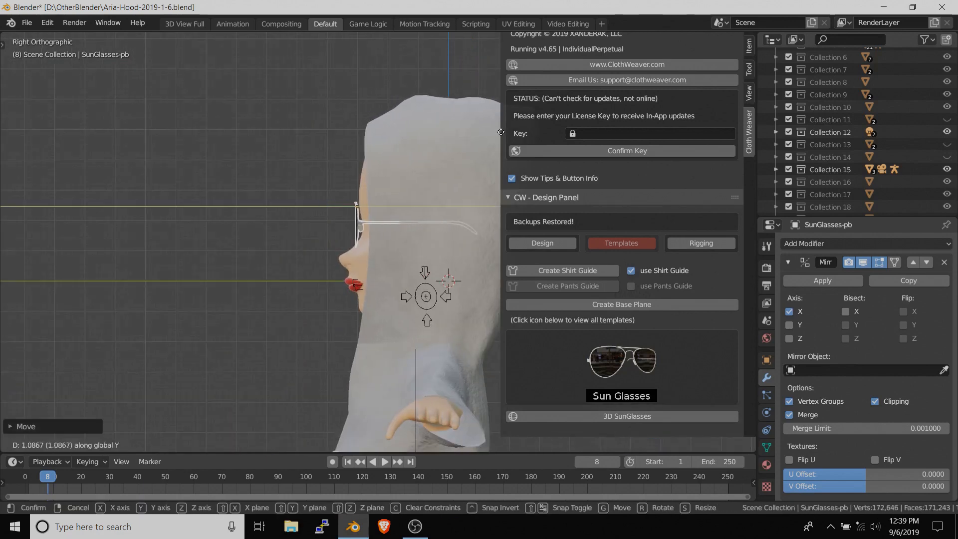
{"action": "left_click", "coordinate": [458, 163]}
{"action": "scroll", "coordinate": [458, 164], "scroll_direction": "up", "scroll_amount": 5}
{"action": "mouse_move", "coordinate": [458, 164]}
{"action": "middle_mouse_down"}
{"action": "mouse_move", "coordinate": [412, 152]}
{"action": "mouse_move", "coordinate": [445, 160]}
{"action": "mouse_move", "coordinate": [452, 181]}
{"action": "middle_mouse_up"}
{"action": "key", "text": "y"}
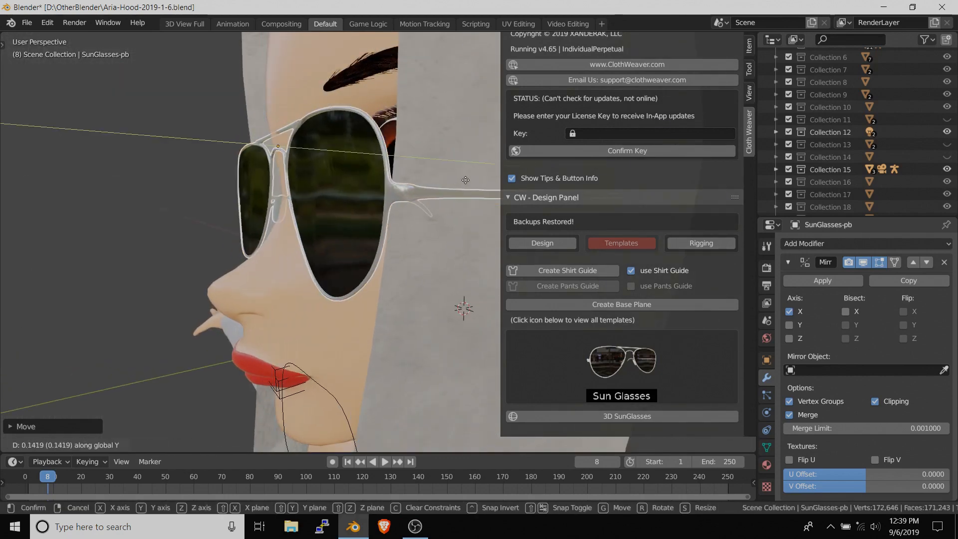
{"action": "left_click", "coordinate": [458, 181]}
- Fine-tune the sunglasses by about -0.015 along Y so they rest on the nose, and check the fit
{"action": "middle_click_drag", "start_coordinate": [450, 180], "coordinate": [537, 184]}
{"action": "middle_click_drag", "start_coordinate": [383, 197], "coordinate": [385, 172], "text": "shift"}
{"action": "key", "text": "KP_Decimal"}
{"action": "scroll", "coordinate": [364, 168], "scroll_direction": "up", "scroll_amount": 4}
{"action": "key", "text": "g"}
{"action": "key", "text": "y"}
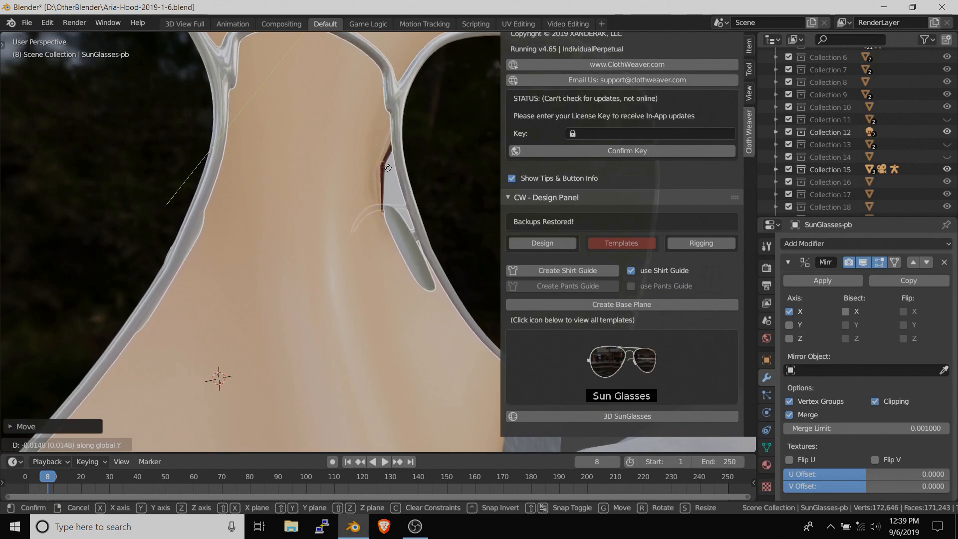
{"action": "left_click", "coordinate": [385, 168]}
{"action": "scroll", "coordinate": [392, 167], "scroll_direction": "down", "scroll_amount": 7}
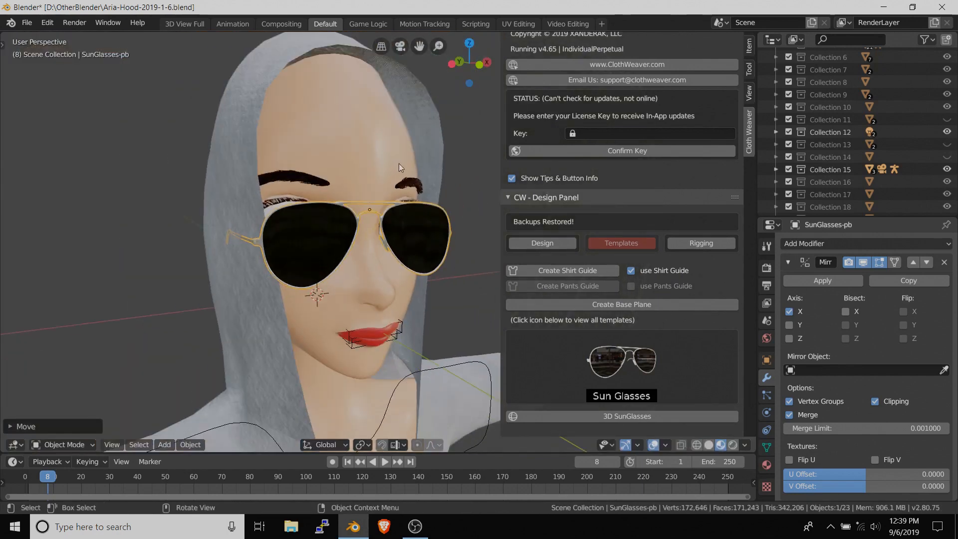
{"action": "mouse_move", "coordinate": [399, 167]}
{"action": "middle_mouse_down"}
{"action": "mouse_move", "coordinate": [306, 164]}
{"action": "mouse_move", "coordinate": [449, 163]}
{"action": "mouse_move", "coordinate": [383, 160]}
{"action": "middle_mouse_up"}
{"action": "scroll", "coordinate": [384, 163], "scroll_direction": "down", "scroll_amount": 5}
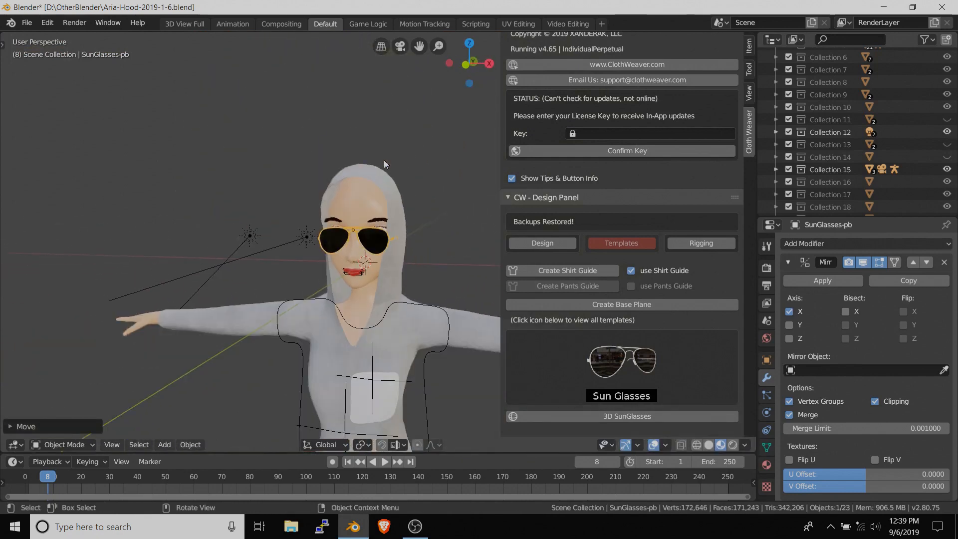
- Undo the addition and placement of the sunglasses
{"action": "mouse_move", "coordinate": [408, 245]}
{"action": "middle_mouse_down"}
{"action": "mouse_move", "coordinate": [410, 179]}
{"action": "mouse_move", "coordinate": [373, 189]}
{"action": "mouse_move", "coordinate": [421, 190]}
{"action": "mouse_move", "coordinate": [262, 188]}
{"action": "mouse_move", "coordinate": [328, 183]}
{"action": "mouse_move", "coordinate": [299, 176]}
{"action": "mouse_move", "coordinate": [408, 239]}
{"action": "middle_mouse_up"}
{"action": "scroll", "coordinate": [423, 189], "scroll_direction": "up", "scroll_amount": 3}
{"action": "key", "text": "ctrl+z"}
{"action": "scroll", "coordinate": [408, 236], "scroll_direction": "down", "scroll_amount": 2}
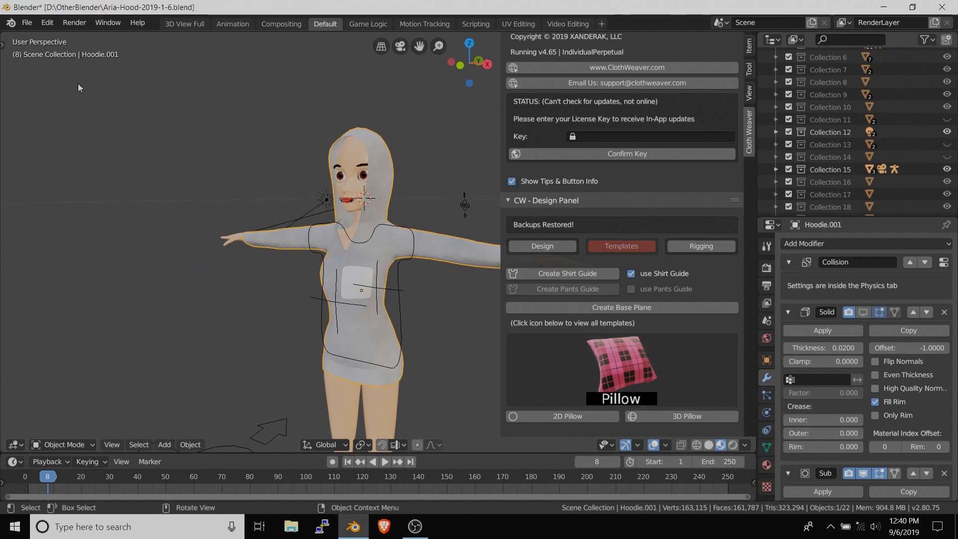
- Start a new default scene, discarding the unsaved changes to the hoodie file
{"action": "left_click", "coordinate": [27, 23]}
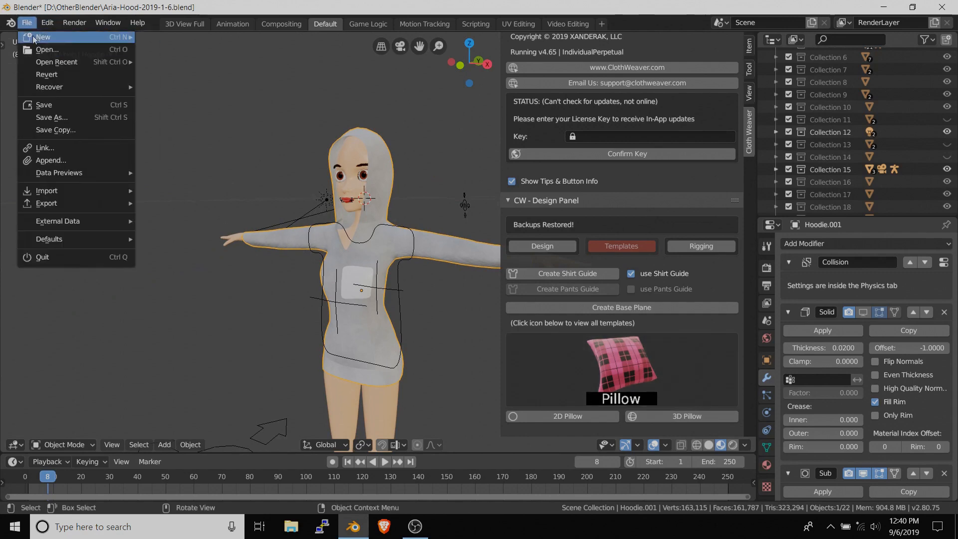
{"action": "mouse_move", "coordinate": [44, 37]}
{"action": "left_click", "coordinate": [172, 39]}
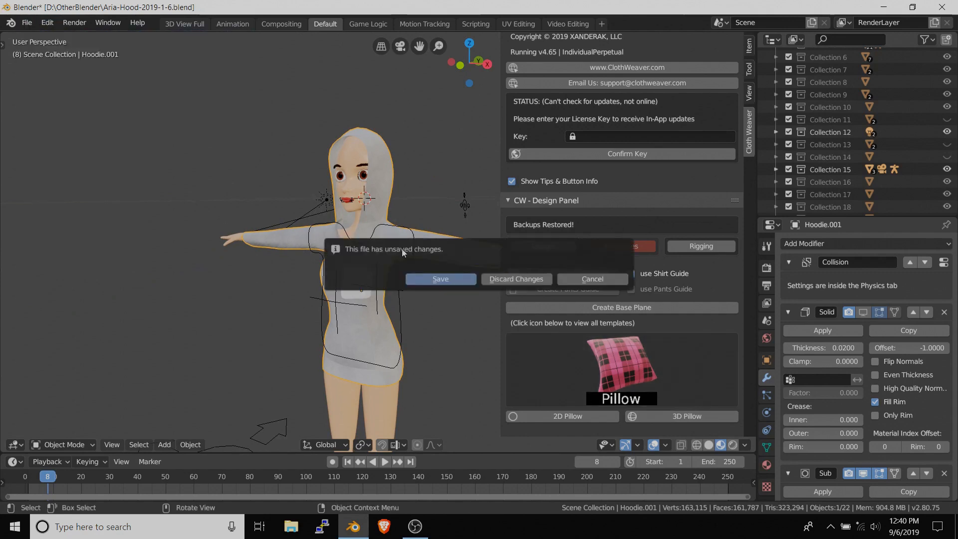
{"action": "left_click", "coordinate": [508, 280]}
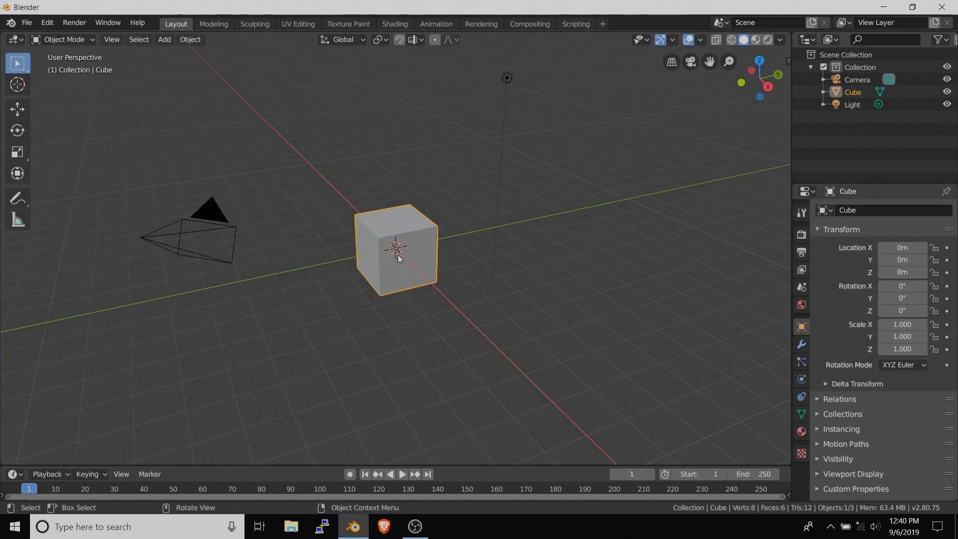
- Show the Cloth Weaver settings in the 3D view's sidebar and widen it so they are readable
{"action": "key", "text": "n"}
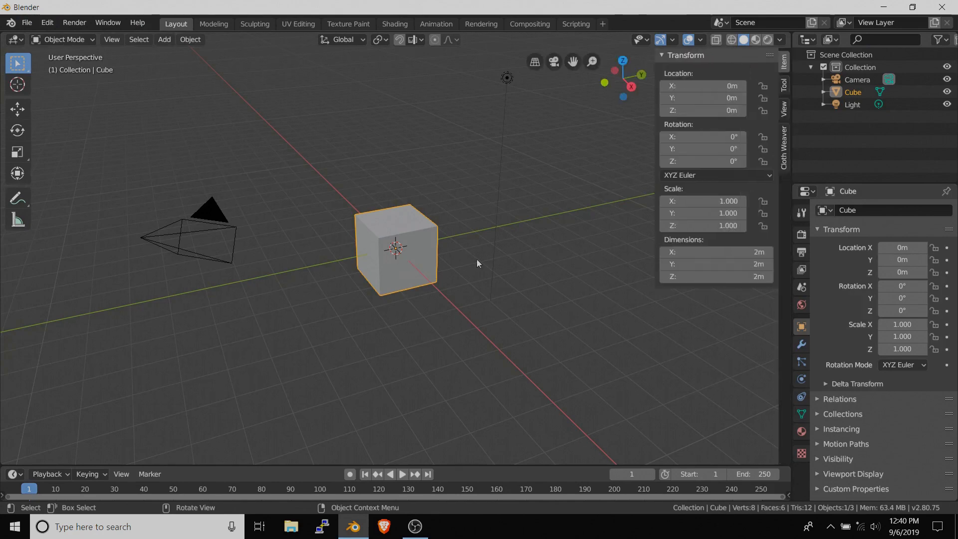
{"action": "left_click", "coordinate": [784, 153]}
{"action": "left_click_drag", "start_coordinate": [654, 168], "coordinate": [548, 168]}
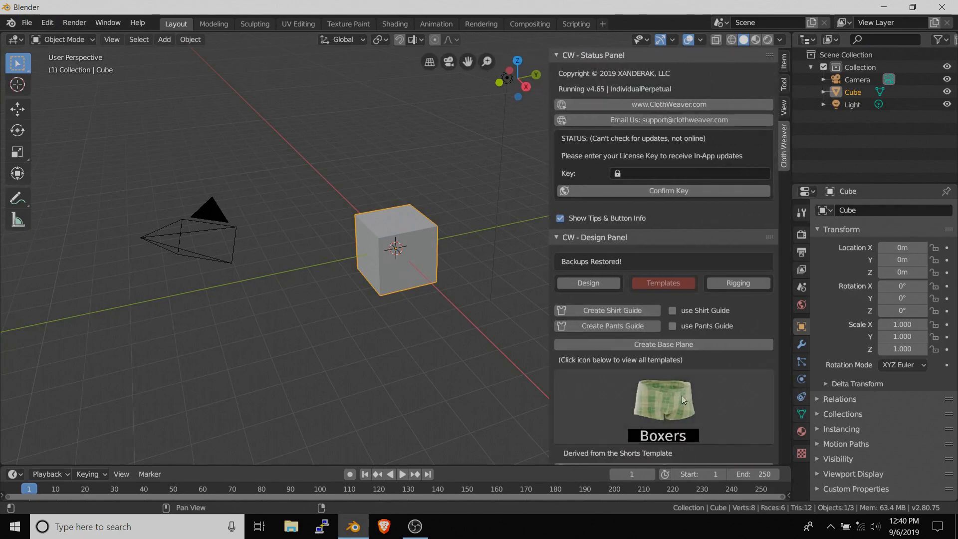
- Add the 3D Pillow template and raise it about 2.7 m along Z above the default cube
{"action": "scroll", "coordinate": [663, 299], "scroll_direction": "down", "scroll_amount": 1}
{"action": "left_click", "coordinate": [663, 384]}
{"action": "left_click", "coordinate": [387, 303]}
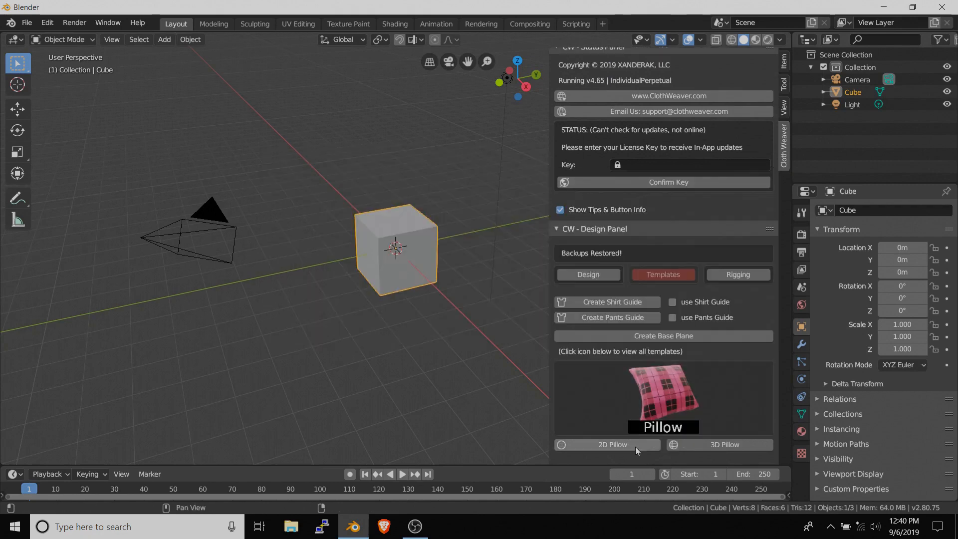
{"action": "left_click", "coordinate": [697, 445]}
{"action": "key", "text": "g"}
{"action": "key", "text": "z"}
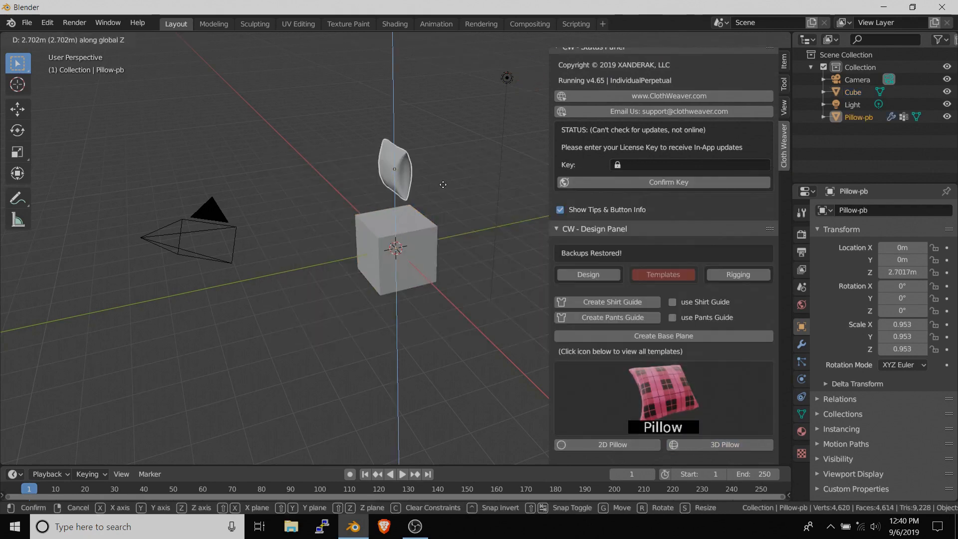
{"action": "left_click", "coordinate": [443, 189]}
- Frame the pillow to look at it closely, and delete it
{"action": "key", "text": "KP_Decimal"}
{"action": "mouse_move", "coordinate": [445, 189]}
{"action": "middle_mouse_down"}
{"action": "mouse_move", "coordinate": [507, 154]}
{"action": "mouse_move", "coordinate": [450, 174]}
{"action": "middle_mouse_up"}
{"action": "key", "text": "Delete"}
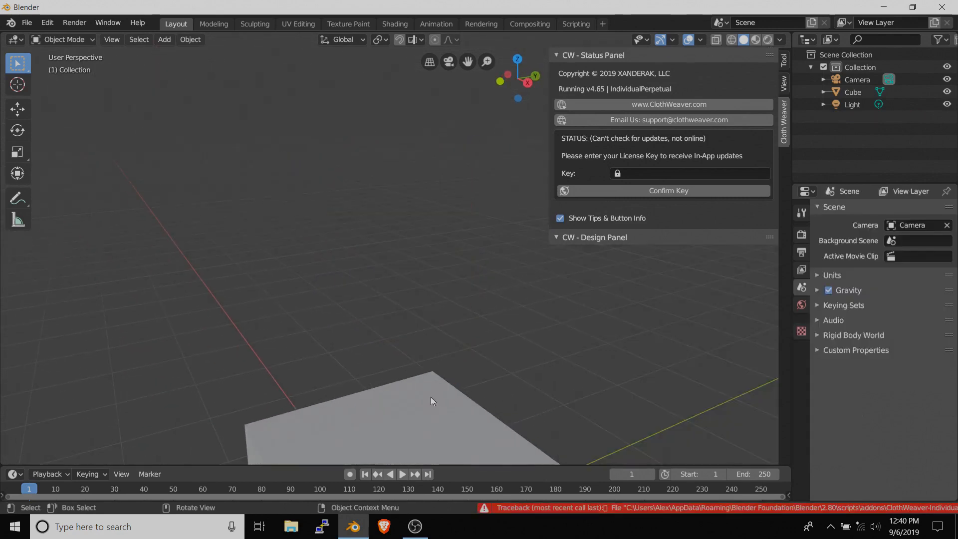
- Add the 2D Pillow template, raise it about 2.4 m along Z above the cube and scale it to about 1.06
{"action": "left_click", "coordinate": [432, 398]}
{"action": "scroll", "coordinate": [432, 398], "scroll_direction": "down", "scroll_amount": 5}
{"action": "left_click", "coordinate": [612, 453]}
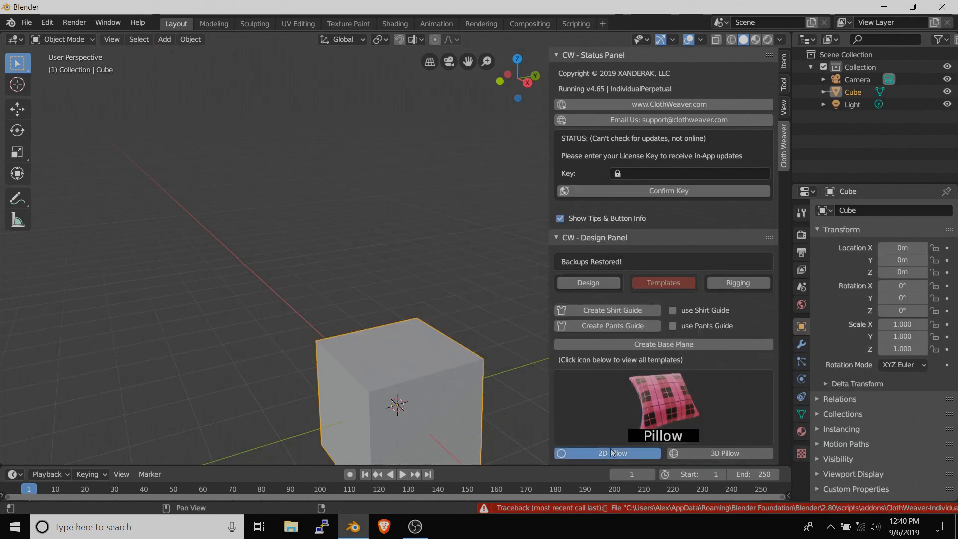
{"action": "key", "text": "g"}
{"action": "key", "text": "z"}
{"action": "left_click", "coordinate": [457, 167]}
{"action": "key", "text": "s"}
{"action": "left_click", "coordinate": [472, 164]}
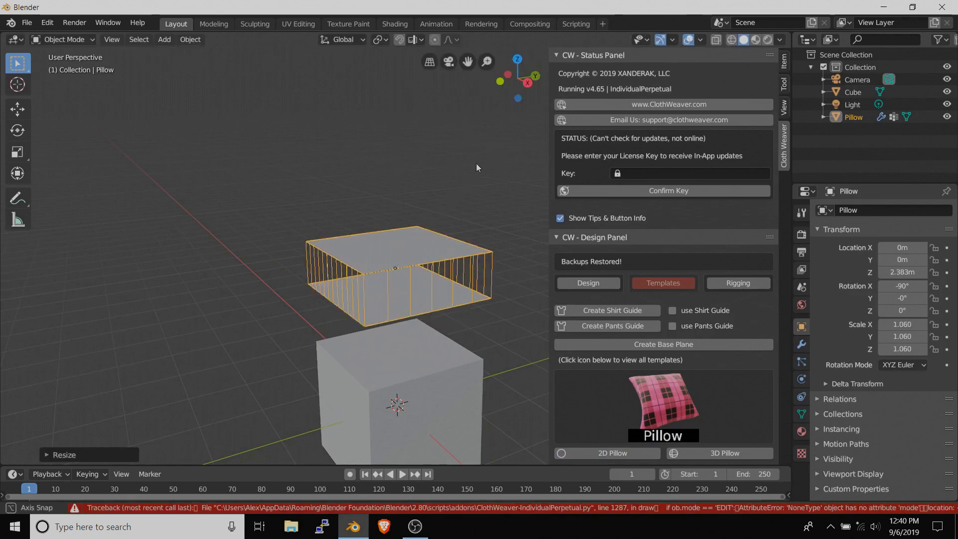
{"action": "middle_click_drag", "start_coordinate": [476, 164], "coordinate": [494, 181]}
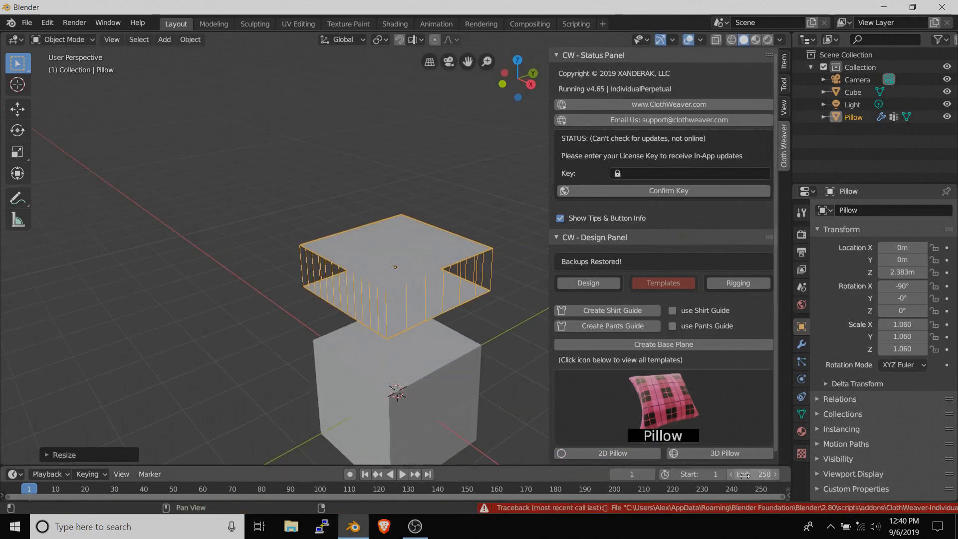
- Switch the viewport to material preview and show the pillow's cloth material settings
{"action": "left_click", "coordinate": [755, 39]}
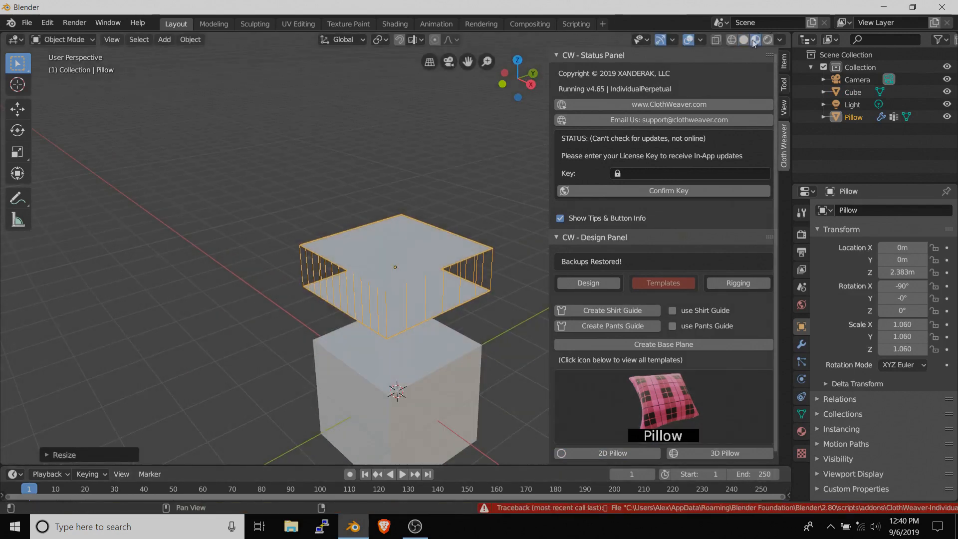
{"action": "scroll", "coordinate": [417, 236], "scroll_direction": "up", "scroll_amount": 1}
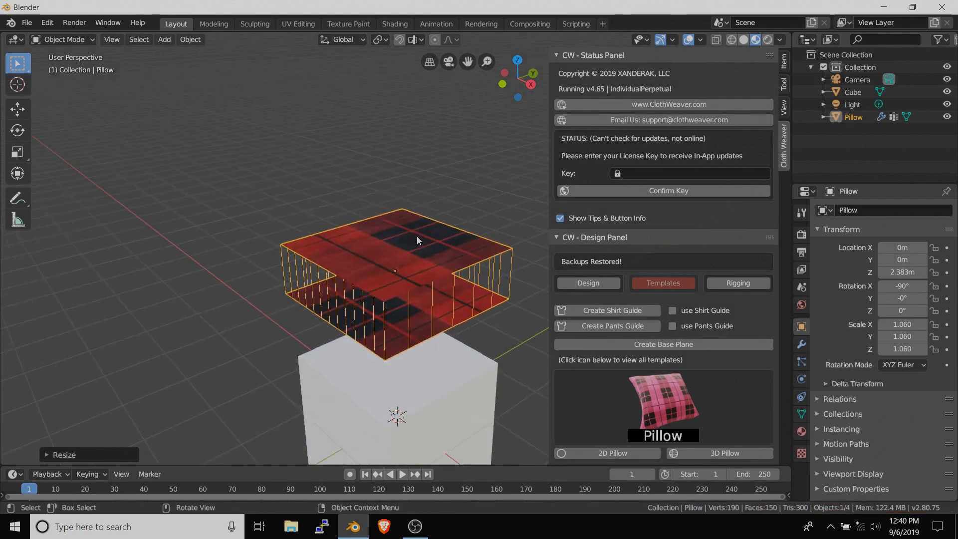
{"action": "middle_click_drag", "start_coordinate": [417, 236], "coordinate": [455, 220]}
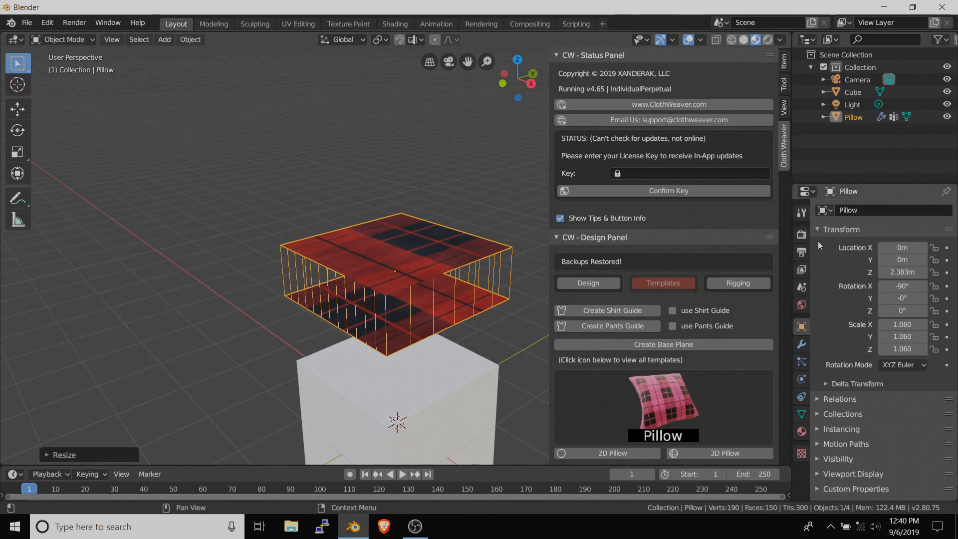
{"action": "left_click", "coordinate": [802, 431]}
{"action": "left_click", "coordinate": [865, 213]}
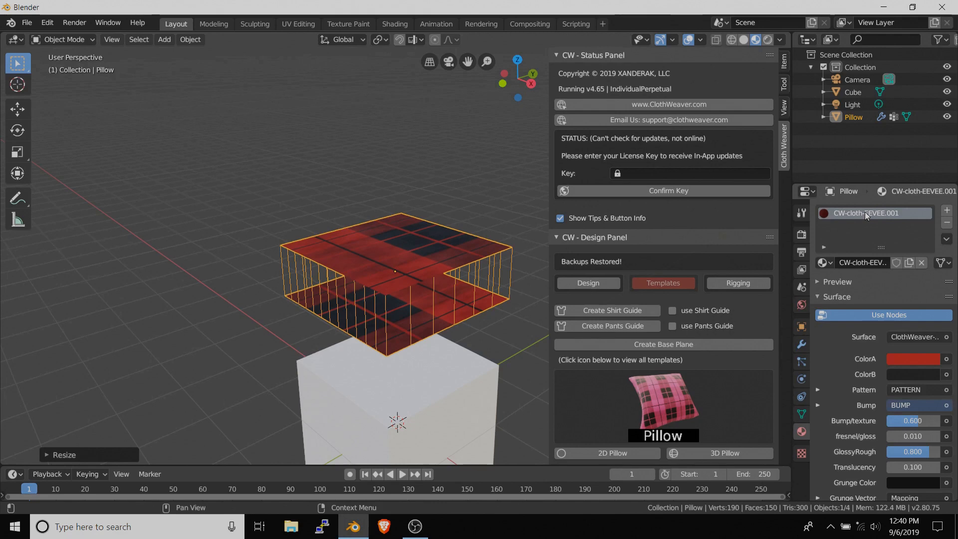
- Change the render engine to Cycles and delete the existing pillow
{"action": "left_click", "coordinate": [802, 235]}
{"action": "left_click", "coordinate": [908, 210]}
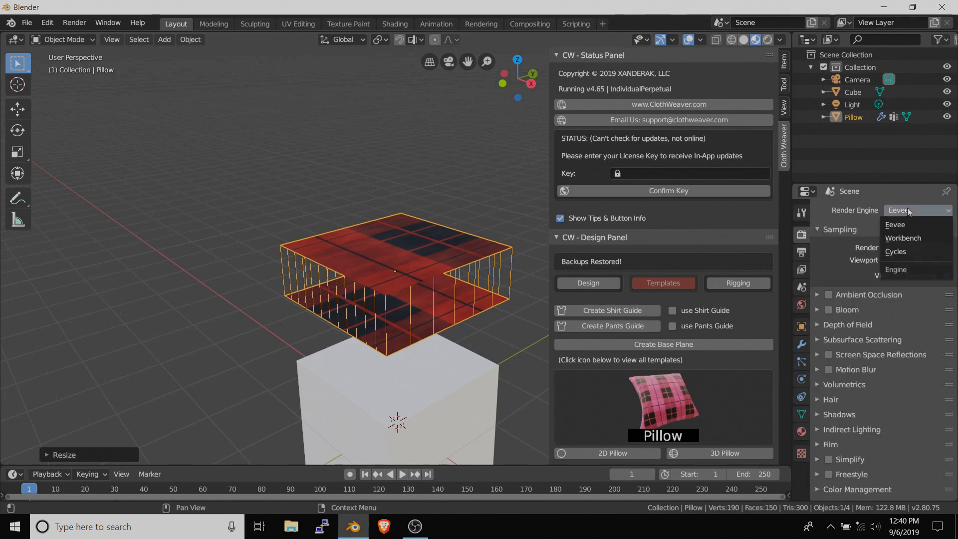
{"action": "left_click", "coordinate": [905, 252]}
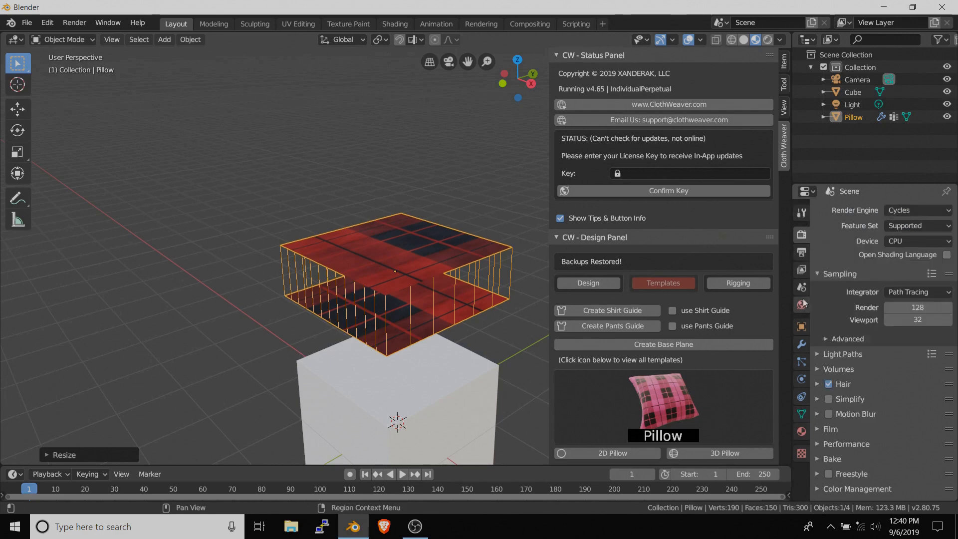
{"action": "left_click", "coordinate": [801, 431]}
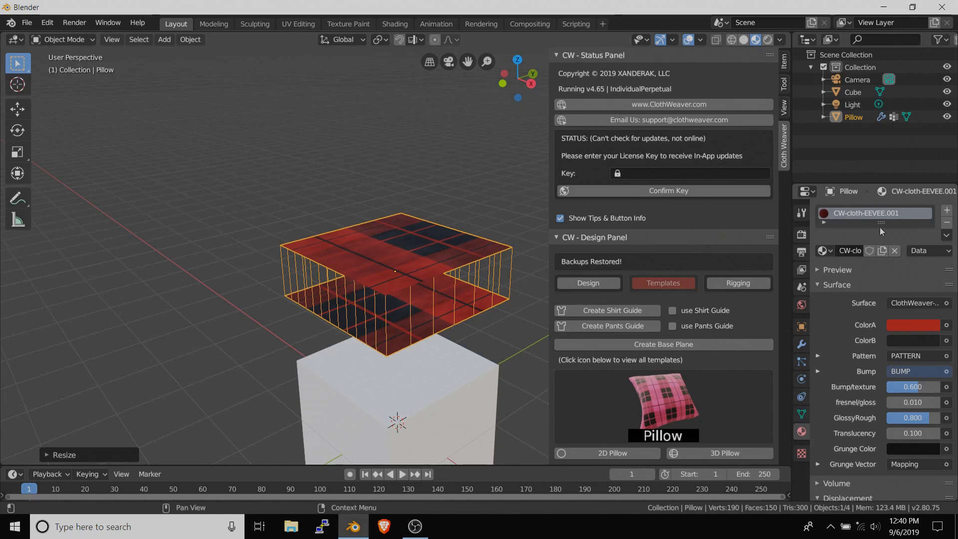
{"action": "key", "text": "Delete"}
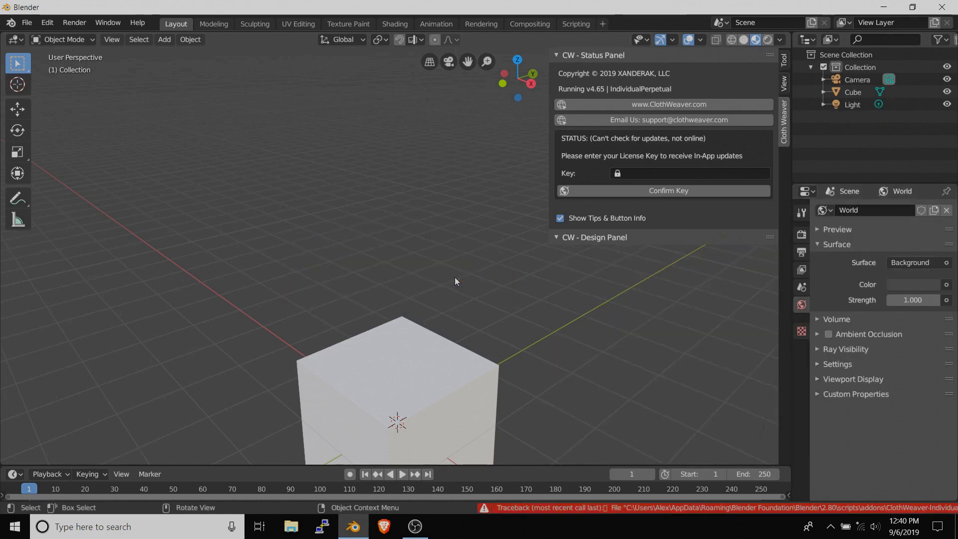
- Add the 2D Pillow template again, raise it above the cube and show its Cycles cloth material
{"action": "left_click", "coordinate": [423, 343]}
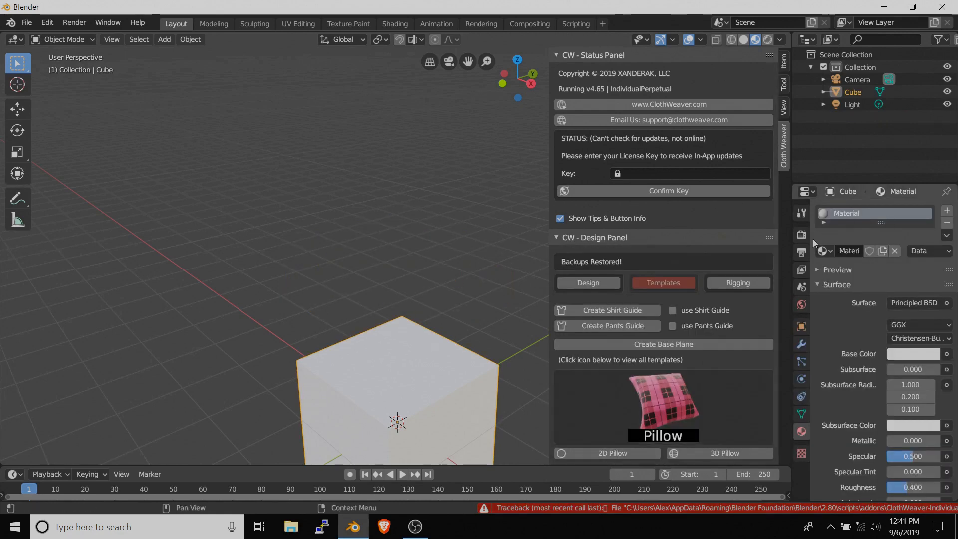
{"action": "left_click", "coordinate": [627, 453]}
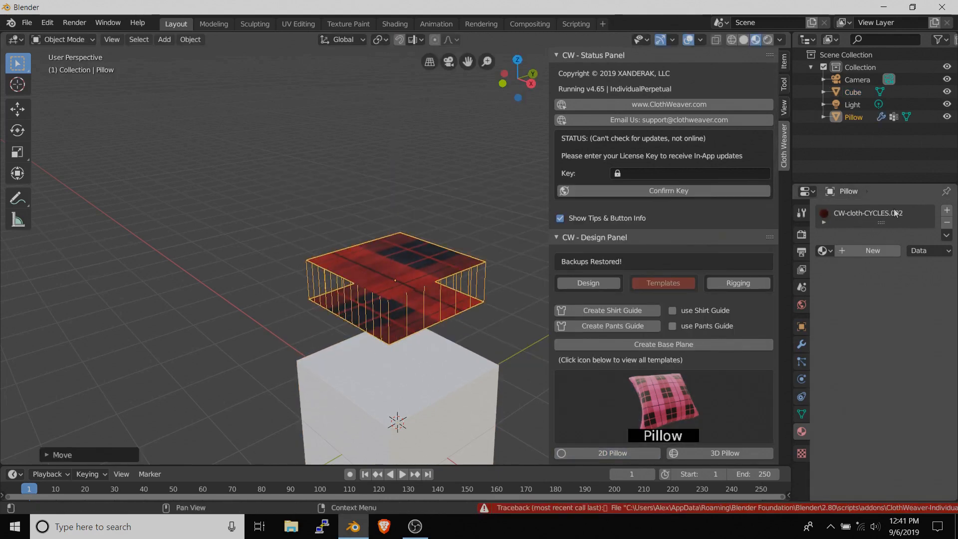
{"action": "left_click", "coordinate": [896, 214]}
{"action": "key", "text": "g"}
{"action": "left_click", "coordinate": [453, 210]}
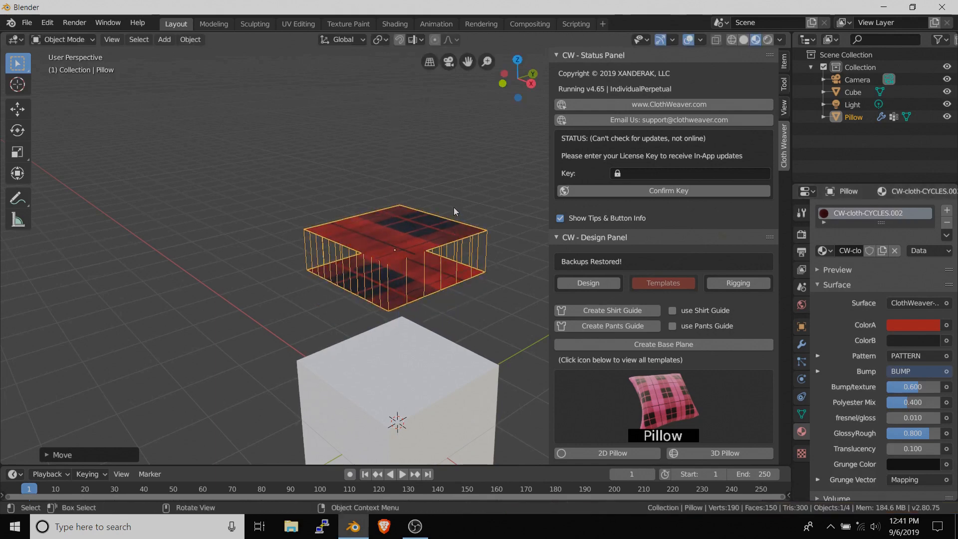
{"action": "scroll", "coordinate": [453, 208], "scroll_direction": "up", "scroll_amount": 3}
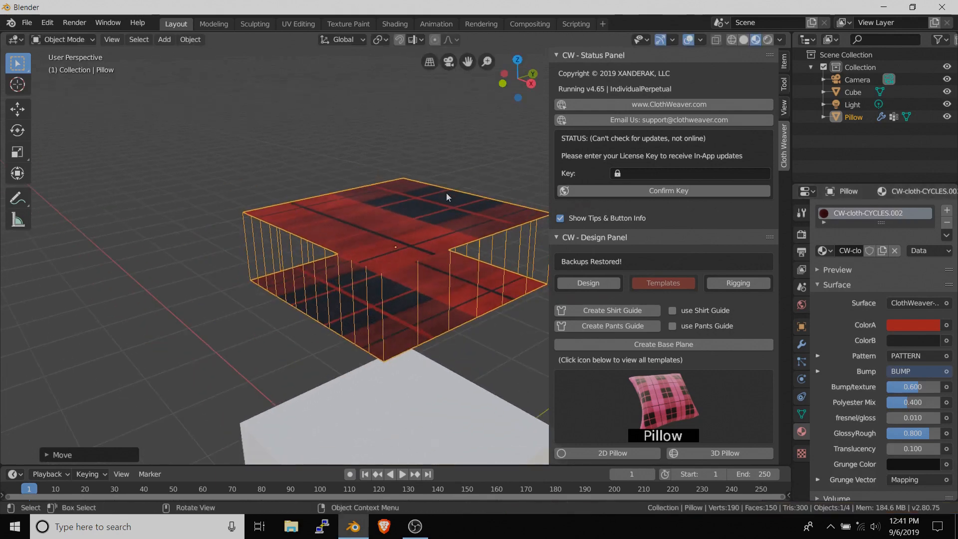
- Enable triangles for the cloth simulation, run Put on Clothing on the pillow and stop the playback around frame 58
{"action": "left_click", "coordinate": [603, 284]}
{"action": "scroll", "coordinate": [623, 307], "scroll_direction": "down", "scroll_amount": 5}
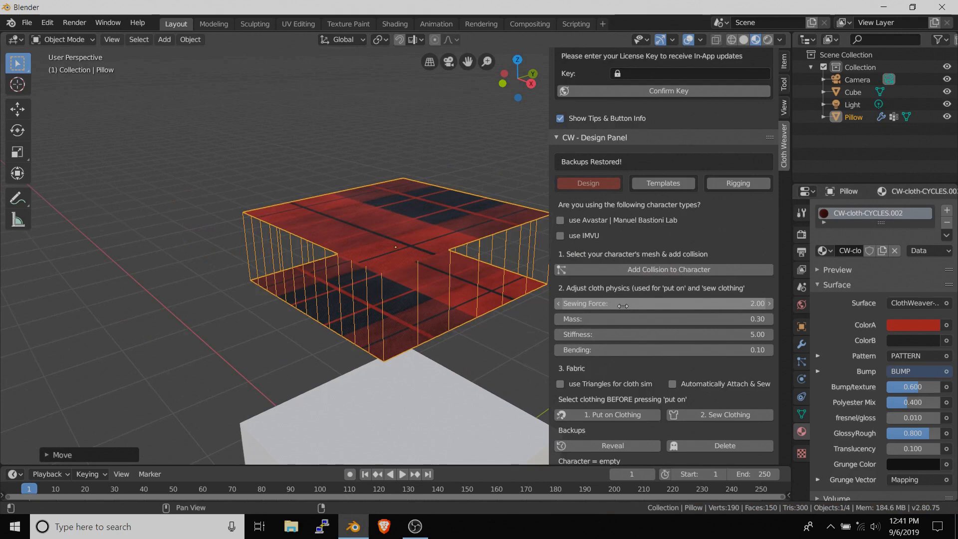
{"action": "scroll", "coordinate": [570, 384], "scroll_direction": "down", "scroll_amount": 4}
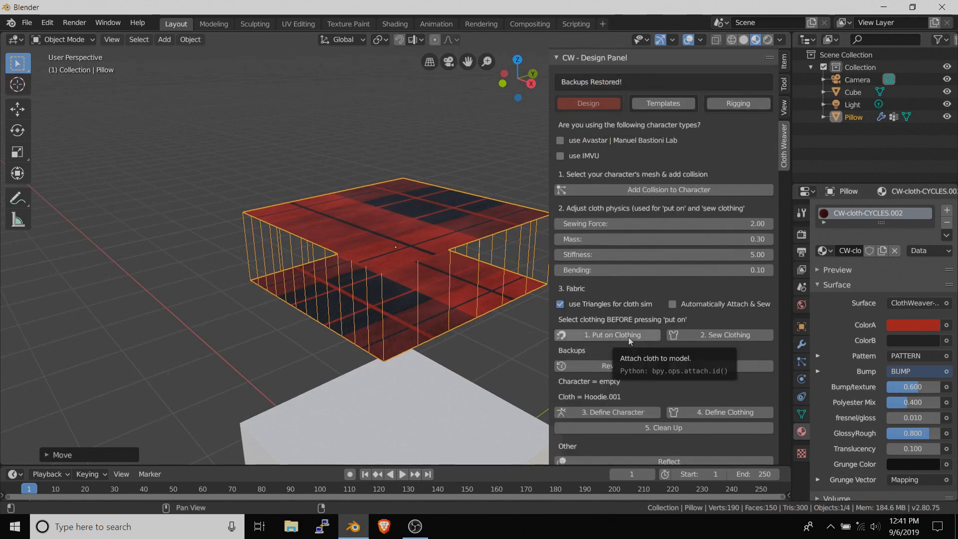
{"action": "left_click", "coordinate": [627, 337]}
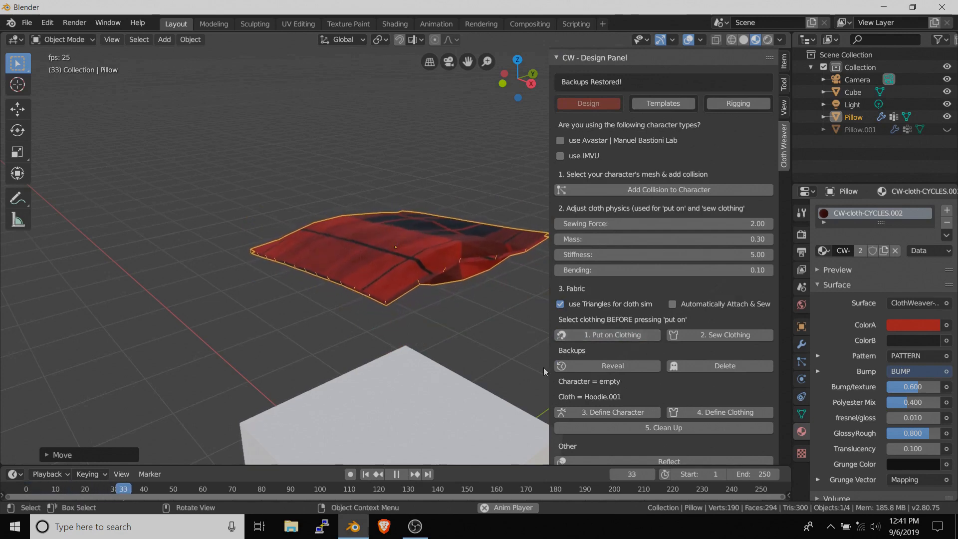
{"action": "key", "text": "space"}
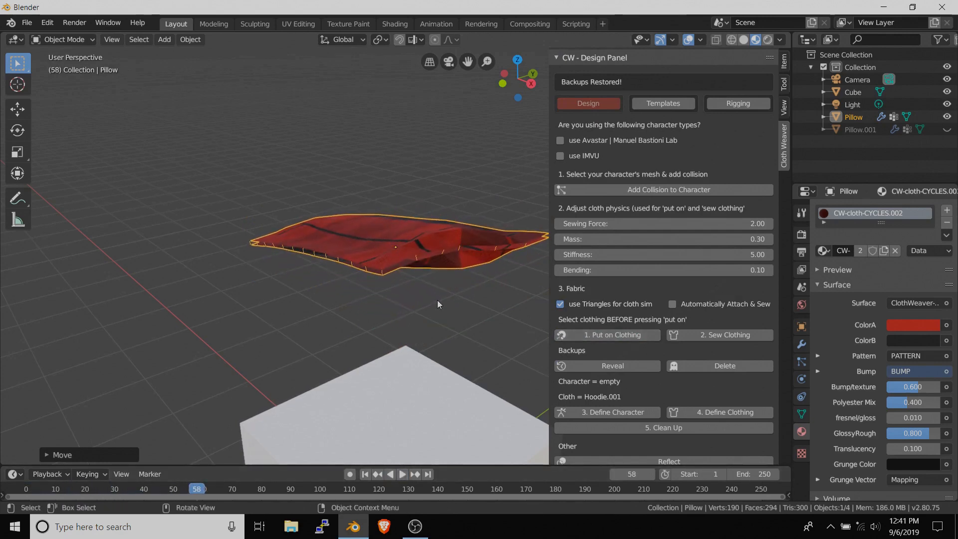
- Delete the simulated pillow and reveal its unsewn backup
{"action": "key", "text": "Delete"}
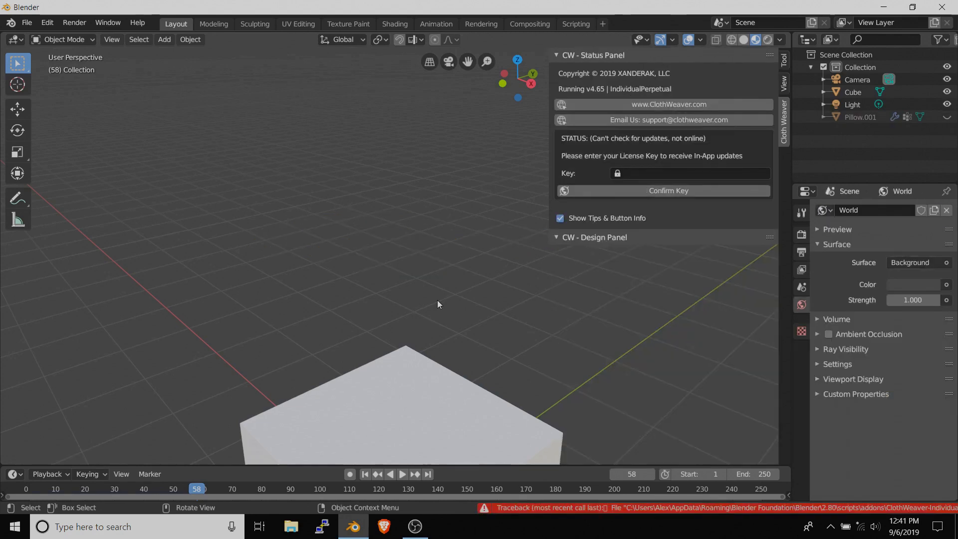
{"action": "left_click", "coordinate": [422, 377]}
{"action": "scroll", "coordinate": [632, 334], "scroll_direction": "down", "scroll_amount": 5}
{"action": "scroll", "coordinate": [632, 333], "scroll_direction": "down", "scroll_amount": 5}
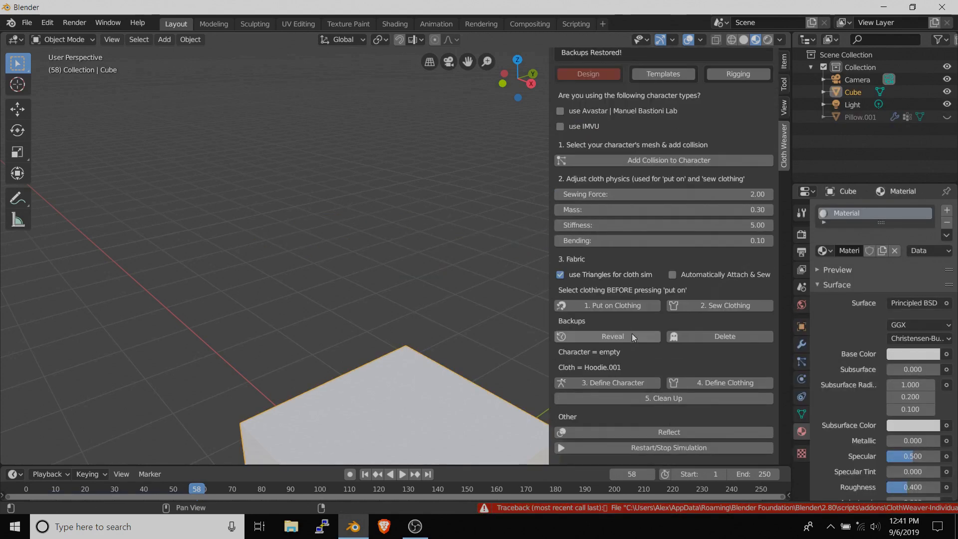
{"action": "left_click", "coordinate": [631, 335]}
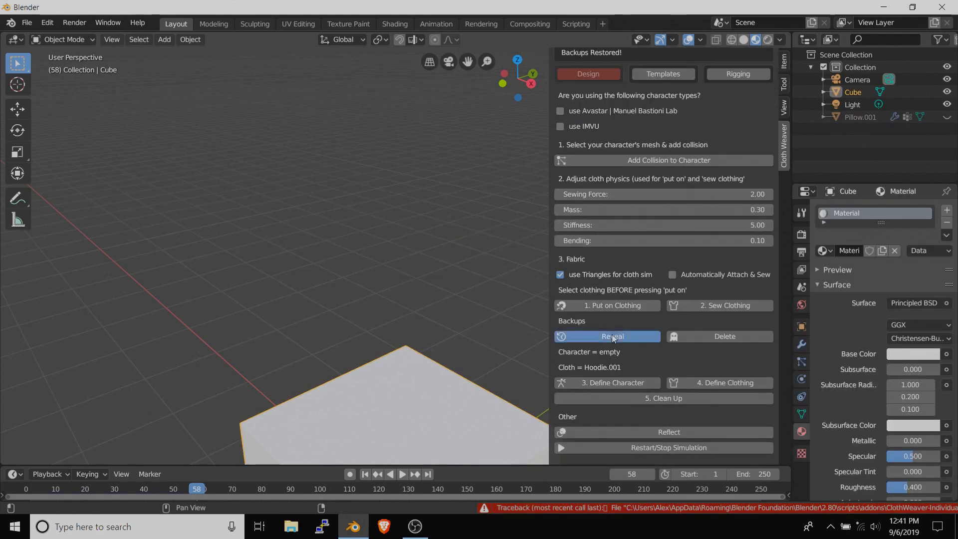
- Set the sewing force to 0.50, run Put on Clothing on the restored pillow and stop the simulation
{"action": "left_click", "coordinate": [689, 193]}
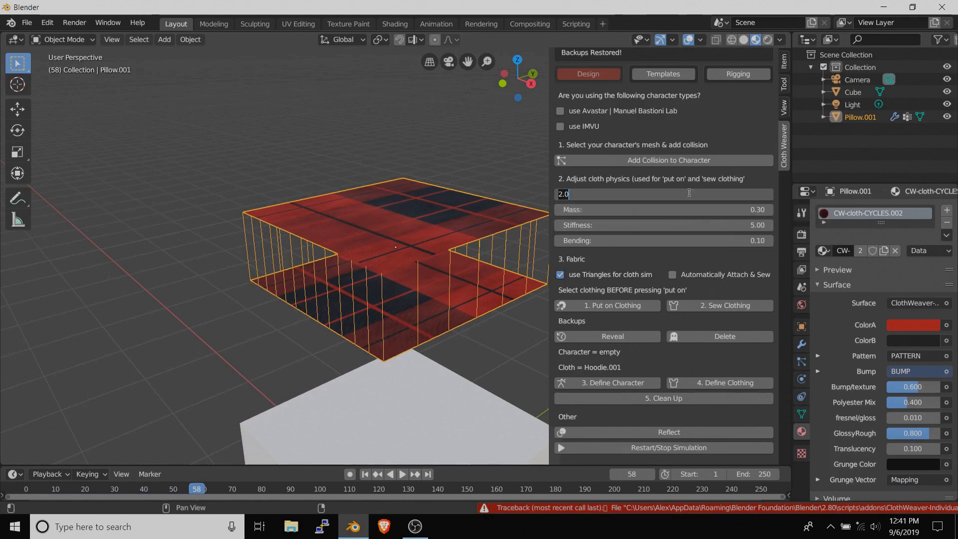
{"action": "key", "text": "Return"}
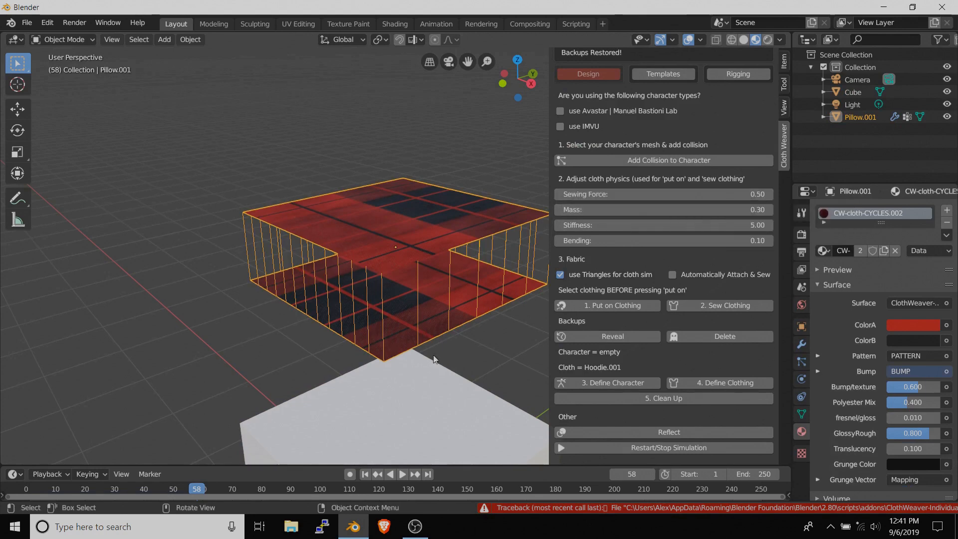
{"action": "left_click", "coordinate": [608, 306]}
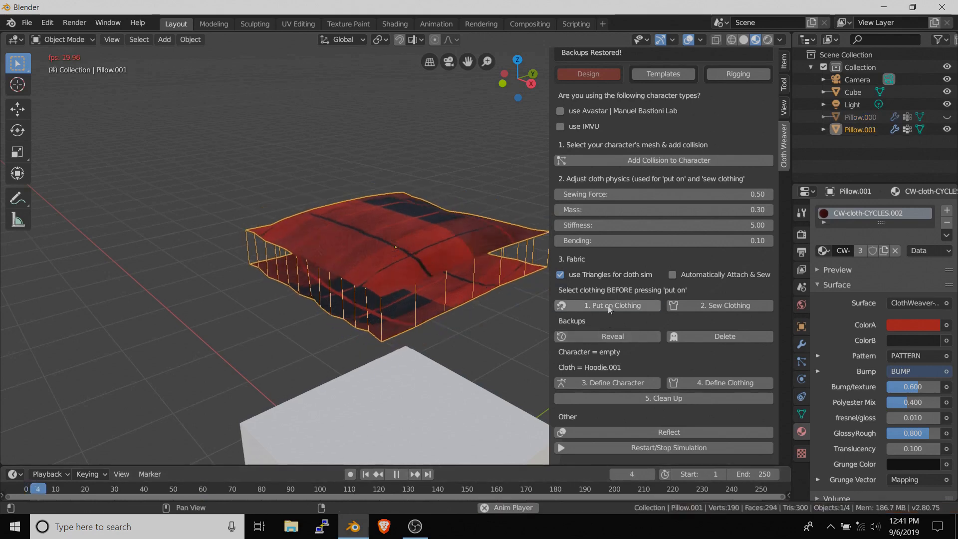
{"action": "left_click", "coordinate": [402, 475]}
- Delete the pillow simulated with the weaker sewing force and restore its backup with the cube selected
{"action": "middle_click_drag", "start_coordinate": [412, 389], "coordinate": [429, 325]}
{"action": "key", "text": "Delete"}
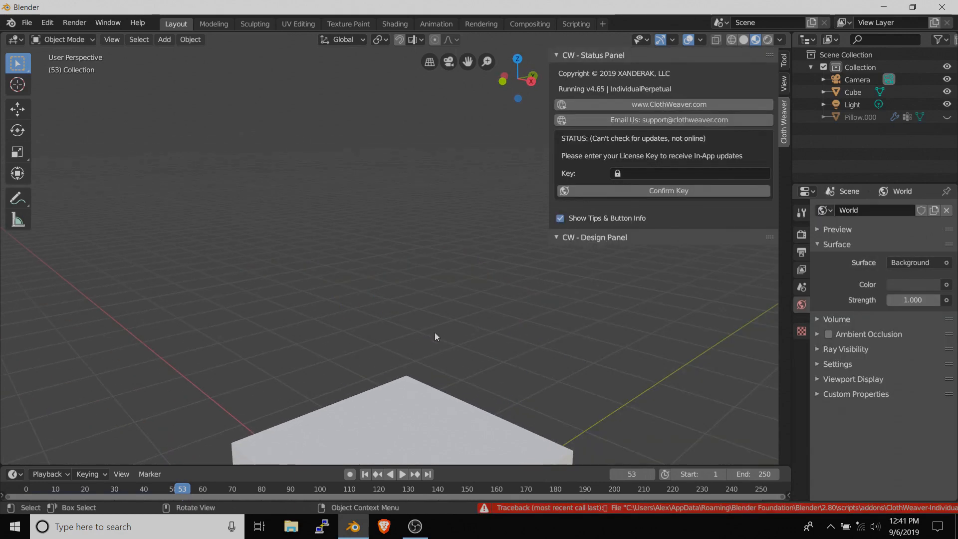
{"action": "left_click", "coordinate": [424, 410]}
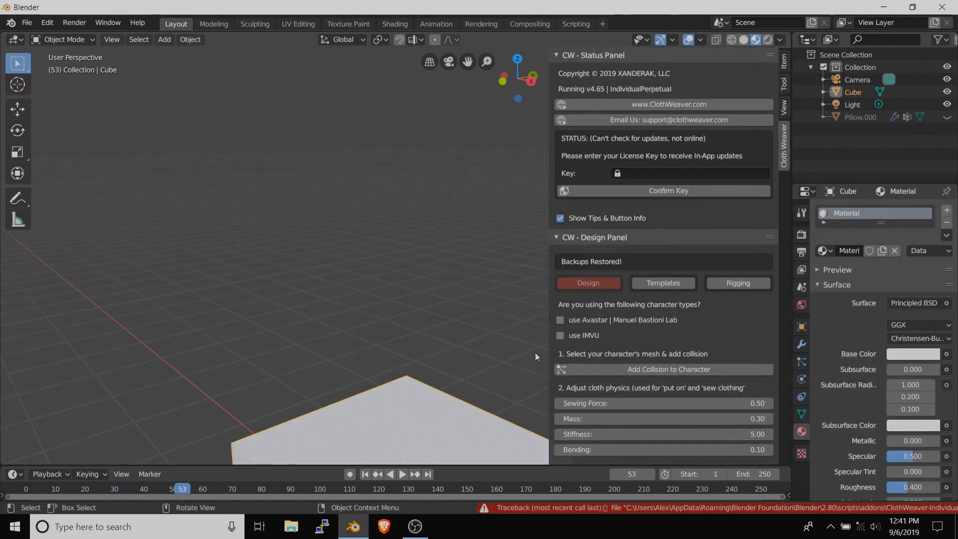
{"action": "scroll", "coordinate": [583, 343], "scroll_direction": "down", "scroll_amount": 8}
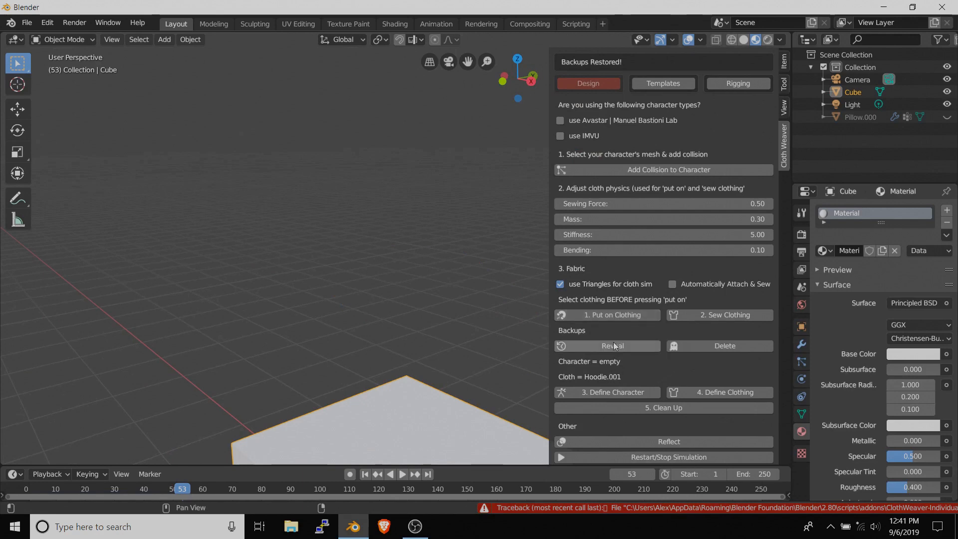
{"action": "scroll", "coordinate": [615, 346], "scroll_direction": "up", "scroll_amount": 4}
{"action": "scroll", "coordinate": [613, 343], "scroll_direction": "down", "scroll_amount": 4}
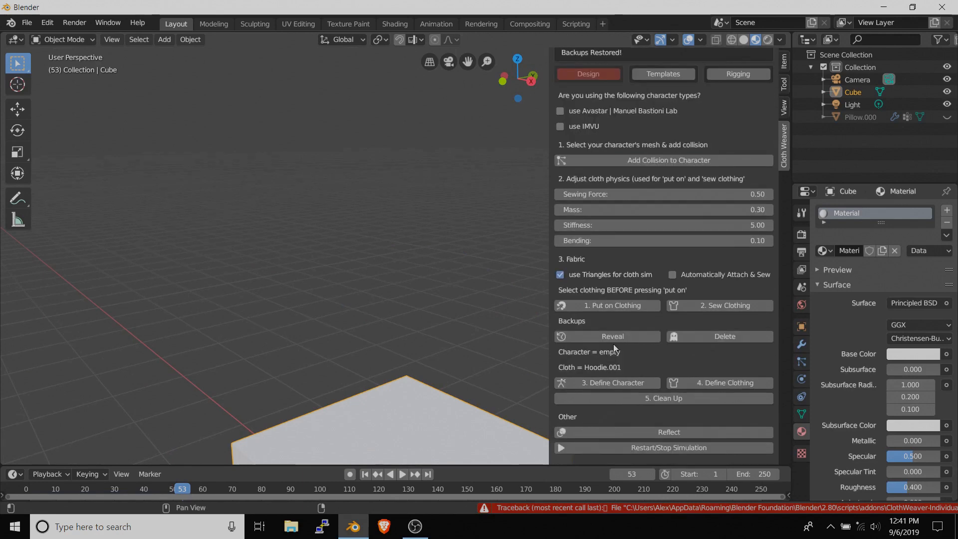
{"action": "left_click", "coordinate": [612, 341]}
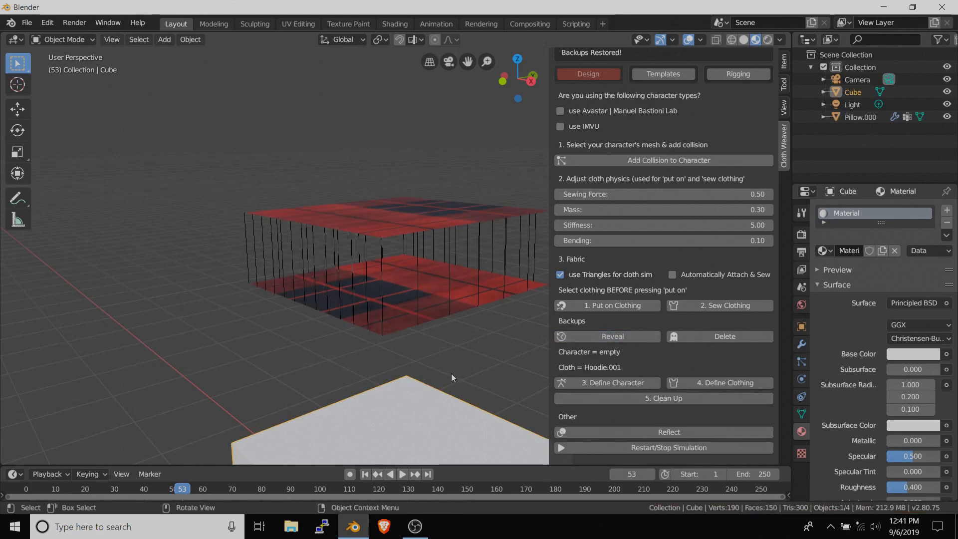
- Flatten the cube along Z and raise it into the space between the pillow's two panels
{"action": "scroll", "coordinate": [451, 373], "scroll_direction": "down", "scroll_amount": 3}
{"action": "key", "text": "s"}
{"action": "key", "text": "z"}
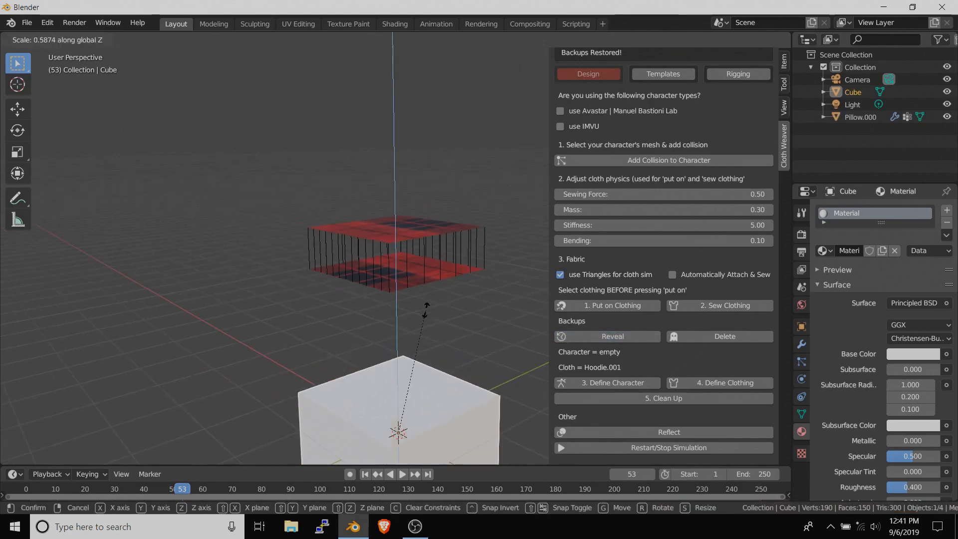
{"action": "left_click", "coordinate": [425, 307]}
{"action": "key", "text": "g"}
{"action": "key", "text": "z"}
{"action": "left_click", "coordinate": [427, 140]}
- Shrink the cube, adjust its height along Z and resize it to fit inside the pillow
{"action": "key", "text": "s"}
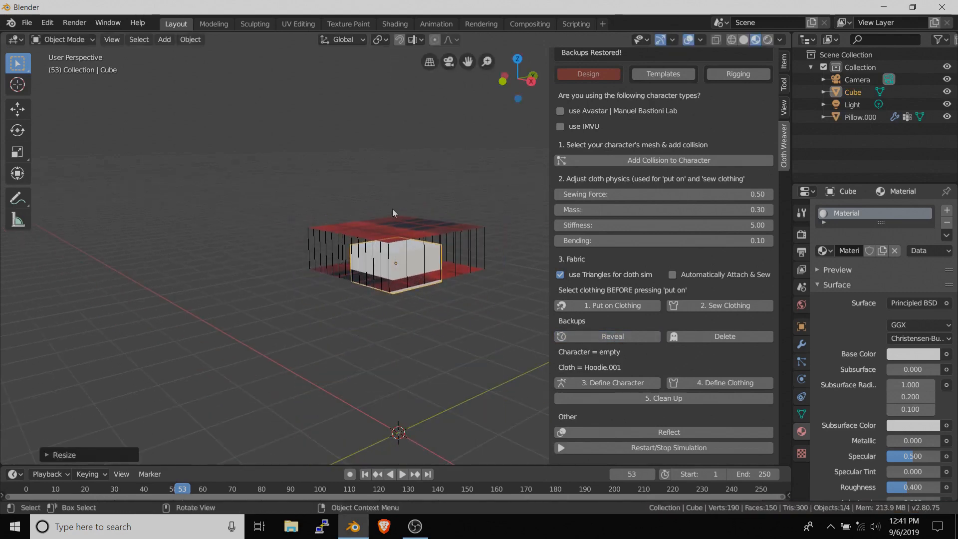
{"action": "left_click", "coordinate": [412, 189]}
{"action": "key", "text": "s"}
{"action": "key", "text": "z"}
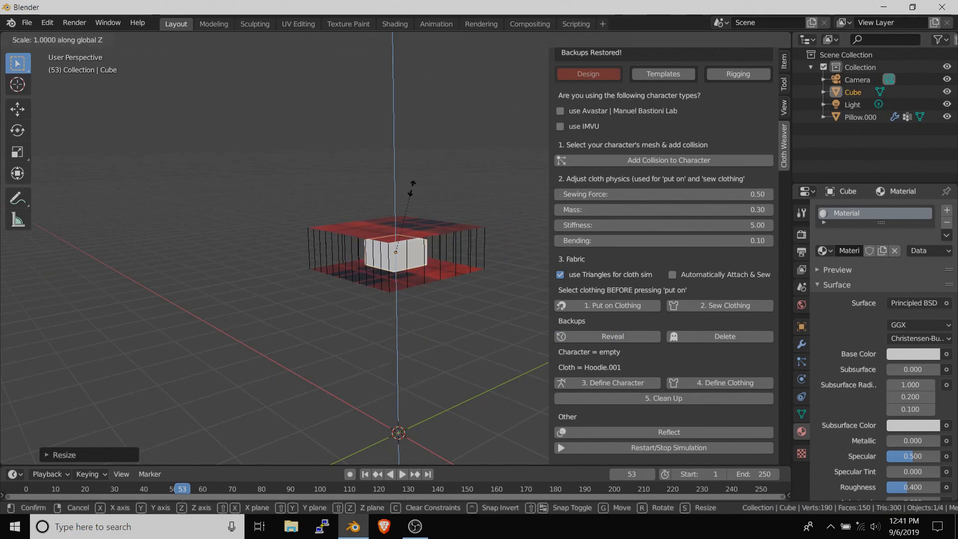
{"action": "left_click", "coordinate": [403, 210]}
{"action": "key", "text": "s"}
{"action": "left_click", "coordinate": [436, 192]}
- In front view, shift the flattened cube along Z to centre it between the pillow's upper and lower panels
{"action": "key", "text": "KP_1"}
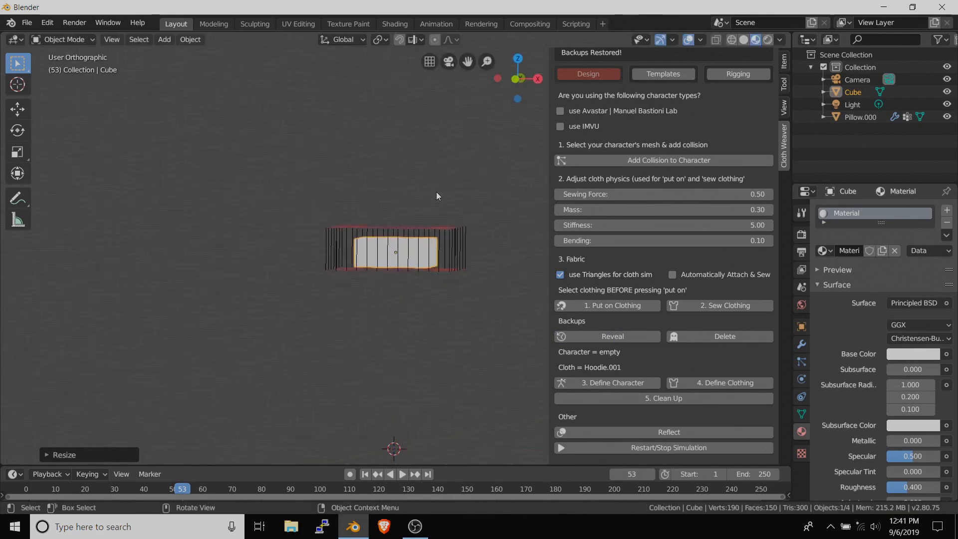
{"action": "key", "text": "g"}
{"action": "key", "text": "z"}
{"action": "right_click", "coordinate": [448, 178]}
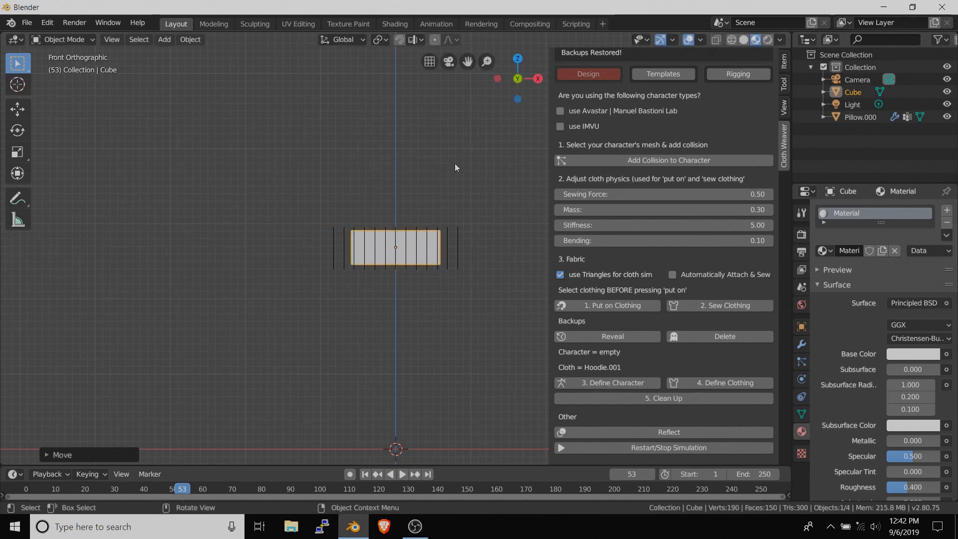
- In right side view, shrink the cube slightly and nudge it along Z between the pillow's panels
{"action": "key", "text": "KP_3"}
{"action": "key", "text": "s"}
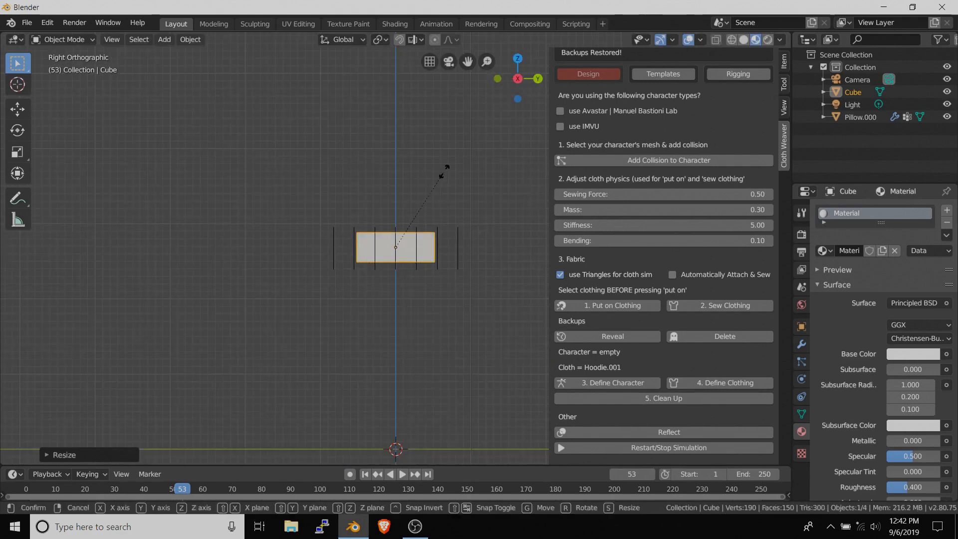
{"action": "left_click", "coordinate": [448, 171]}
{"action": "key", "text": "g"}
{"action": "key", "text": "z"}
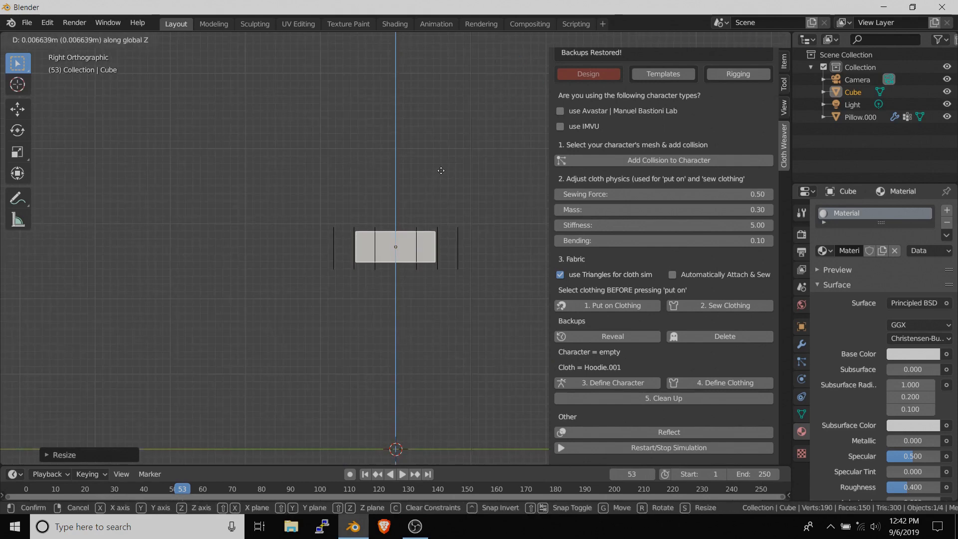
{"action": "left_click", "coordinate": [441, 172]}
- Flatten the cube along Z, enlarge it slightly overall and recentre it along Z between the panels
{"action": "key", "text": "s"}
{"action": "key", "text": "z"}
{"action": "left_click", "coordinate": [414, 193]}
{"action": "key", "text": "s"}
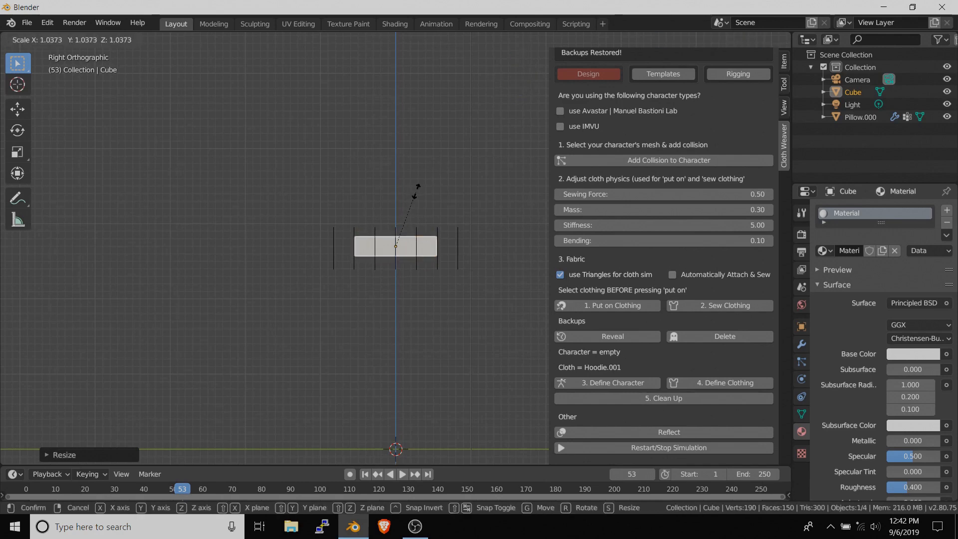
{"action": "left_click", "coordinate": [420, 187]}
{"action": "key", "text": "g"}
{"action": "key", "text": "z"}
{"action": "left_click", "coordinate": [422, 189]}
- Fine-tune the flattened cube's overall size inside the pillow and add collision to it
{"action": "middle_click_drag", "start_coordinate": [422, 190], "coordinate": [480, 220]}
{"action": "key", "text": "s"}
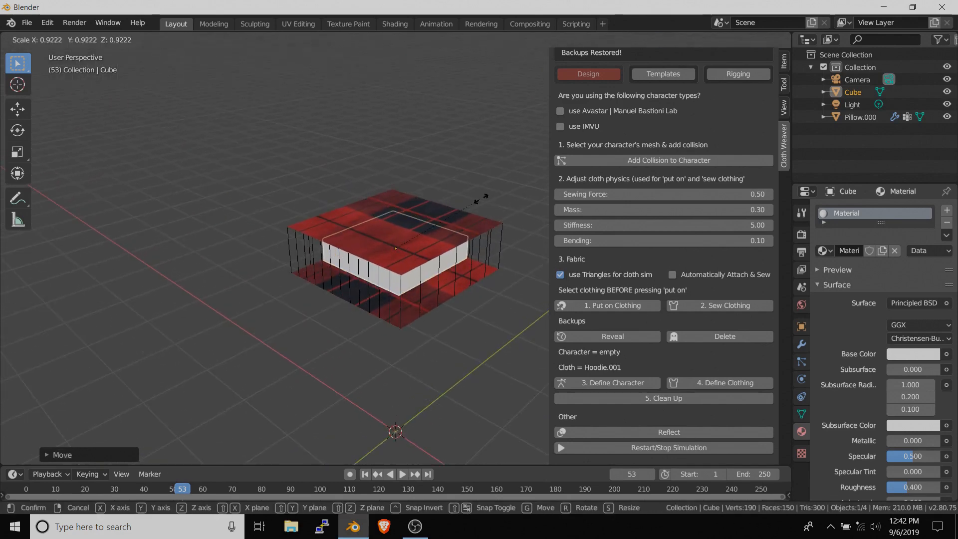
{"action": "left_click", "coordinate": [478, 199]}
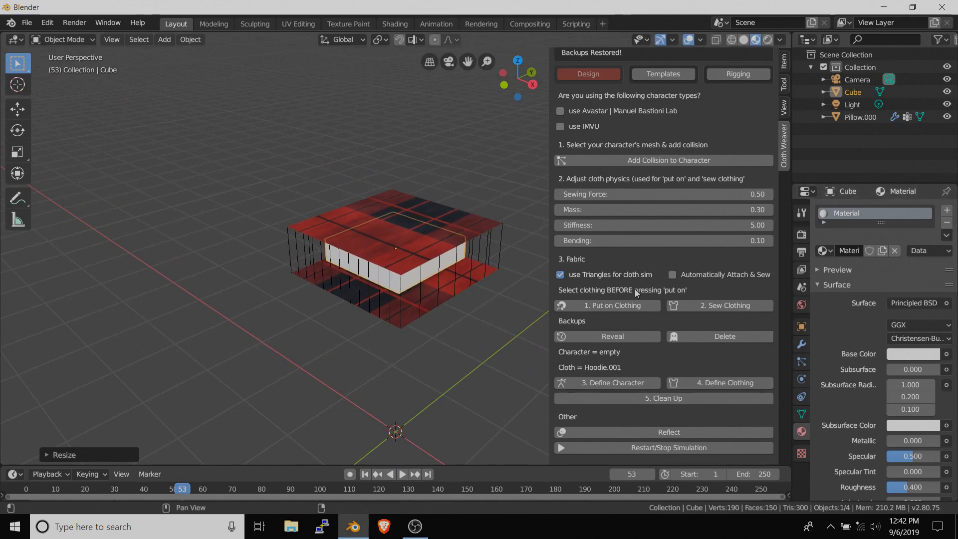
{"action": "left_click", "coordinate": [642, 163]}
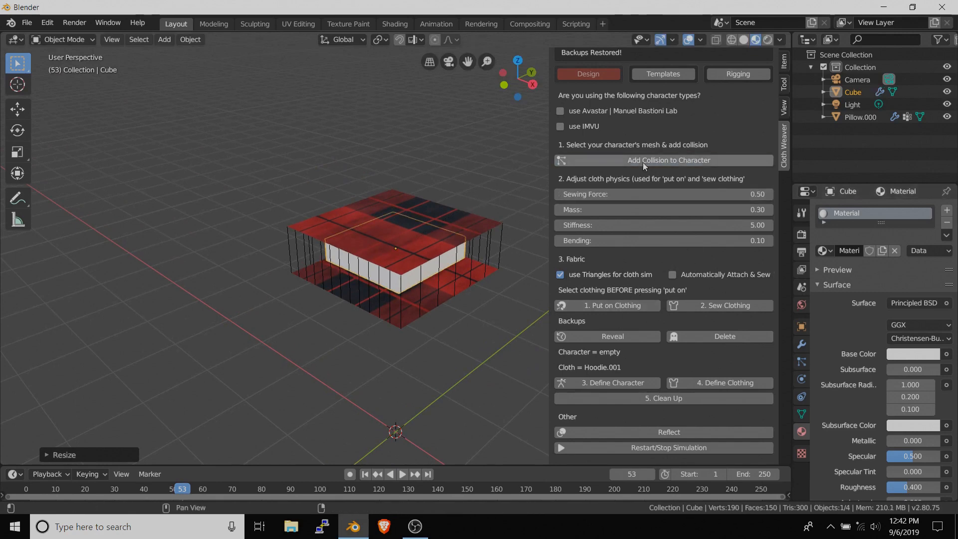
- Select the 2D pillow and run the Put on Clothing simulation around the flattened cube
{"action": "left_click", "coordinate": [432, 233]}
{"action": "left_click", "coordinate": [624, 306]}
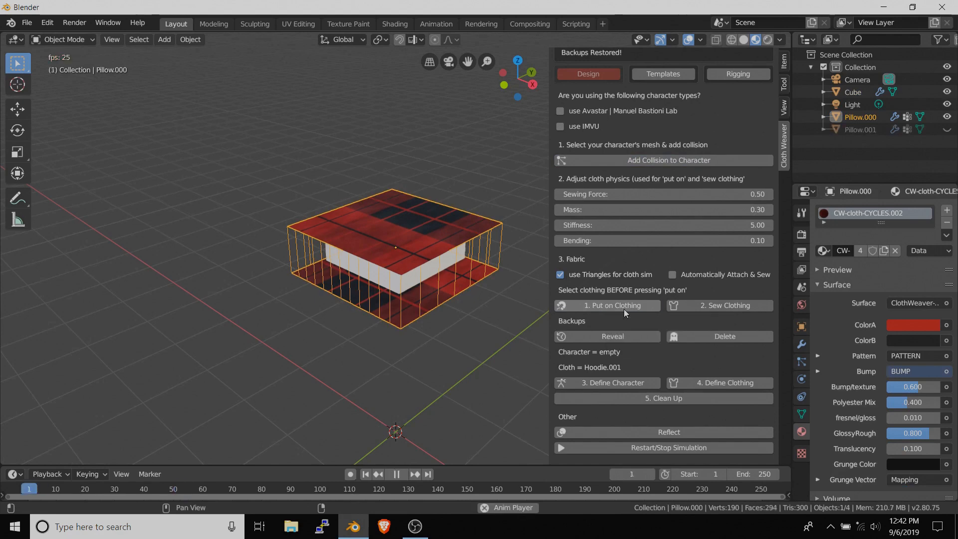
{"action": "middle_click_drag", "start_coordinate": [489, 284], "coordinate": [432, 264]}
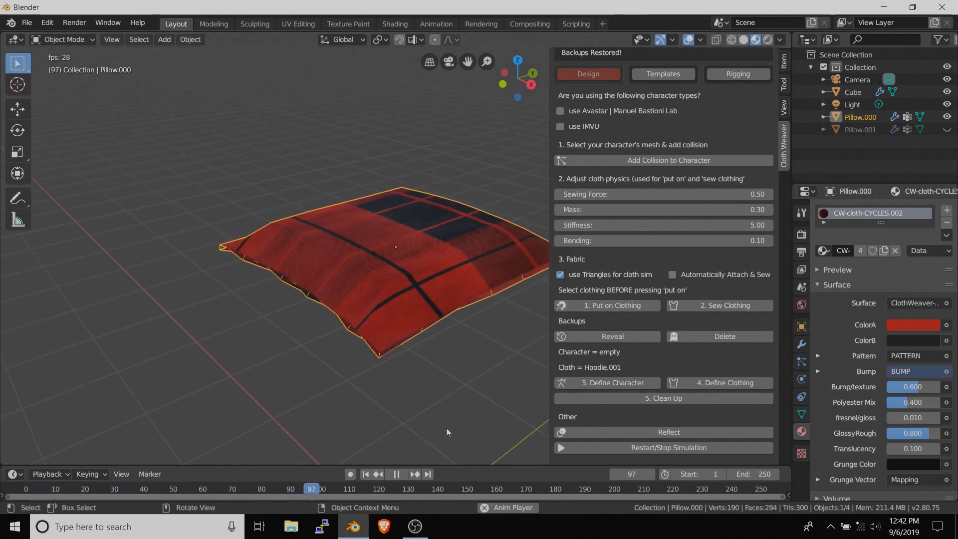
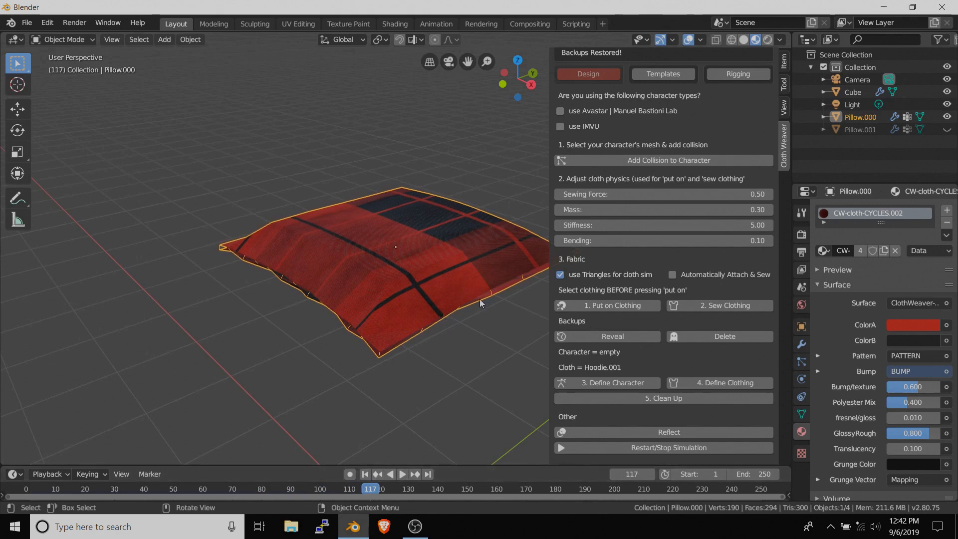
- Delete the simulated pillow and restore its backup
{"action": "key", "text": "ctrl+z"}
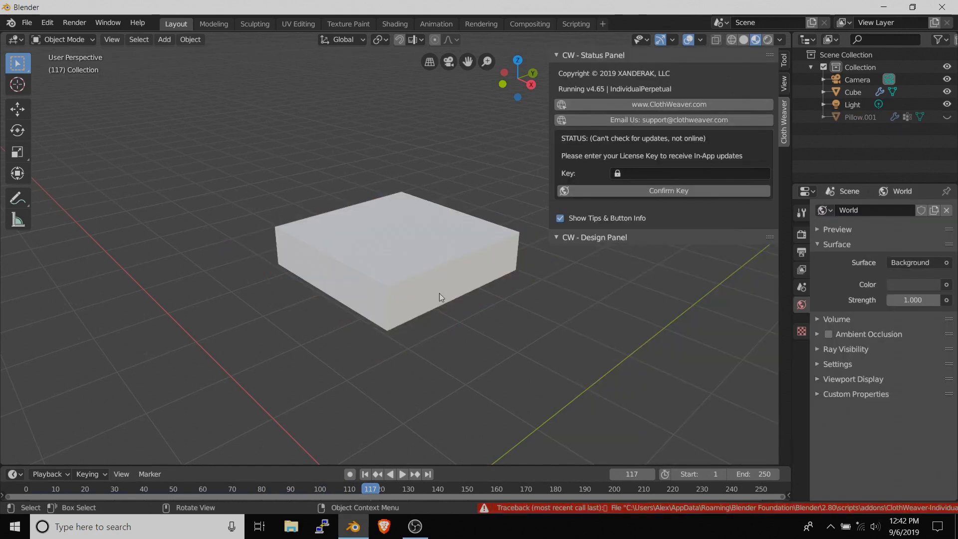
{"action": "scroll", "coordinate": [589, 385], "scroll_direction": "down", "scroll_amount": 5}
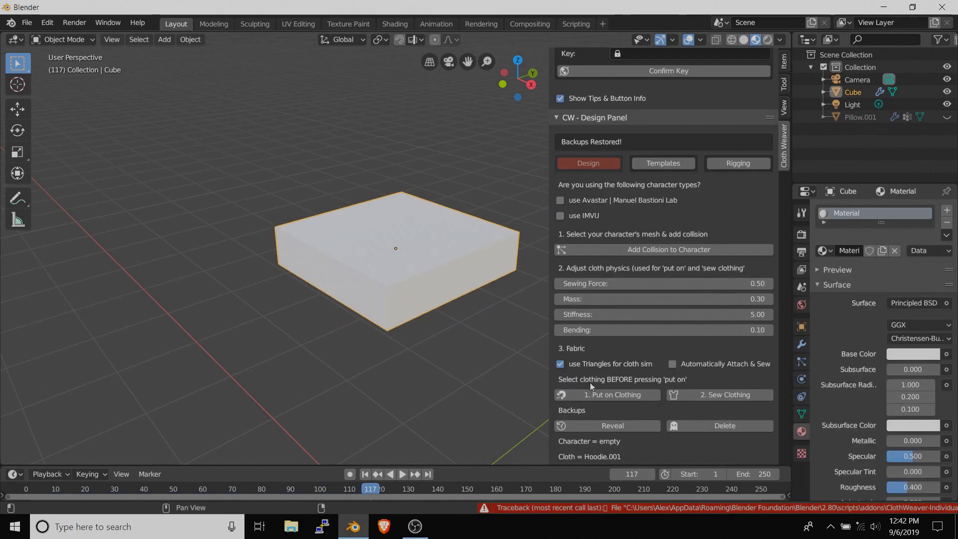
{"action": "left_click", "coordinate": [605, 425]}
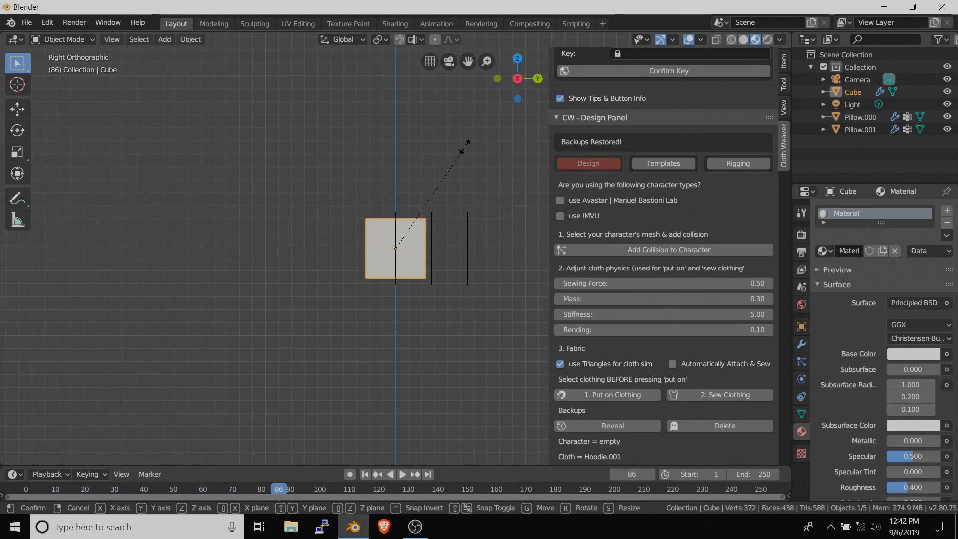
- Shrink the cube well inside the restored pillow in side view and flatten it along Z
{"action": "key", "text": "s"}
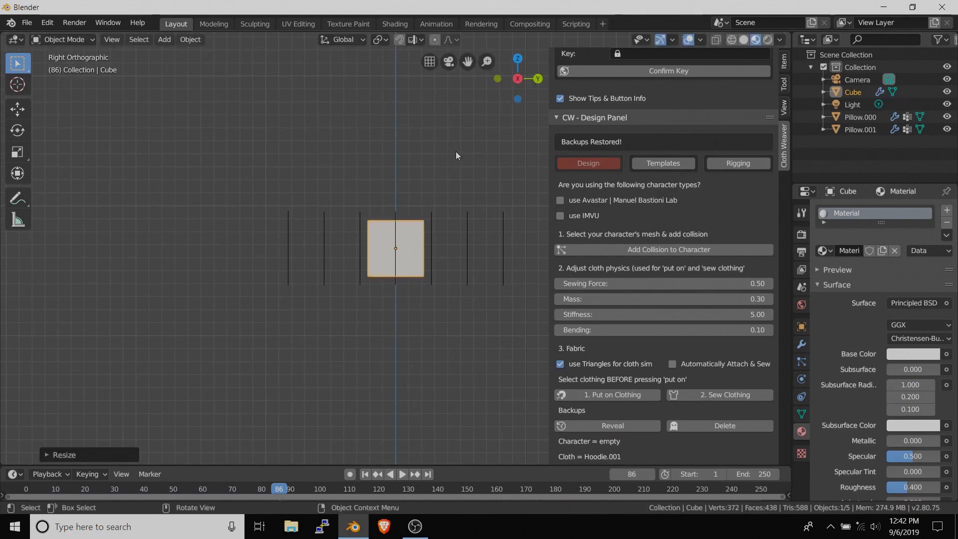
{"action": "key", "text": "s"}
{"action": "key", "text": "Escape"}
{"action": "key", "text": "s"}
{"action": "left_click", "coordinate": [441, 166]}
{"action": "key", "text": "z"}
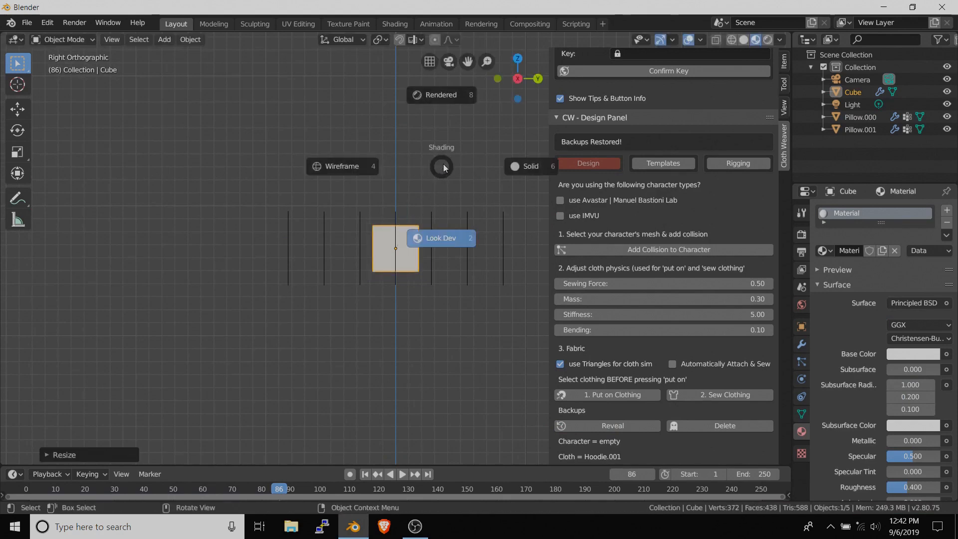
{"action": "key", "text": "Escape"}
{"action": "key", "text": "s"}
{"action": "key", "text": "z"}
{"action": "key", "text": "Escape"}
- Run Put on Clothing on the restored pillow around the smaller cube, rewind the timeline and stop playback at frame 10
{"action": "middle_click_drag", "start_coordinate": [449, 141], "coordinate": [481, 211]}
{"action": "left_click", "coordinate": [480, 211]}
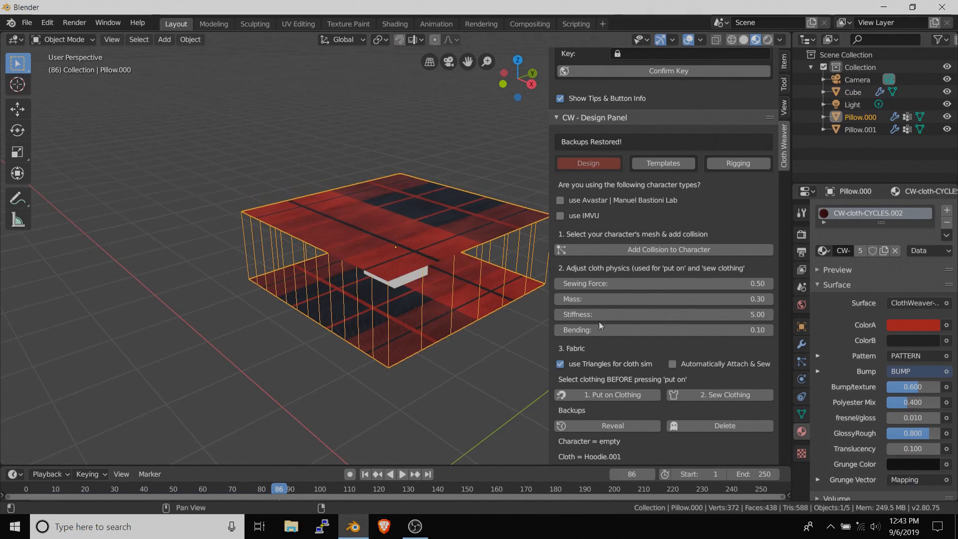
{"action": "left_click", "coordinate": [609, 392]}
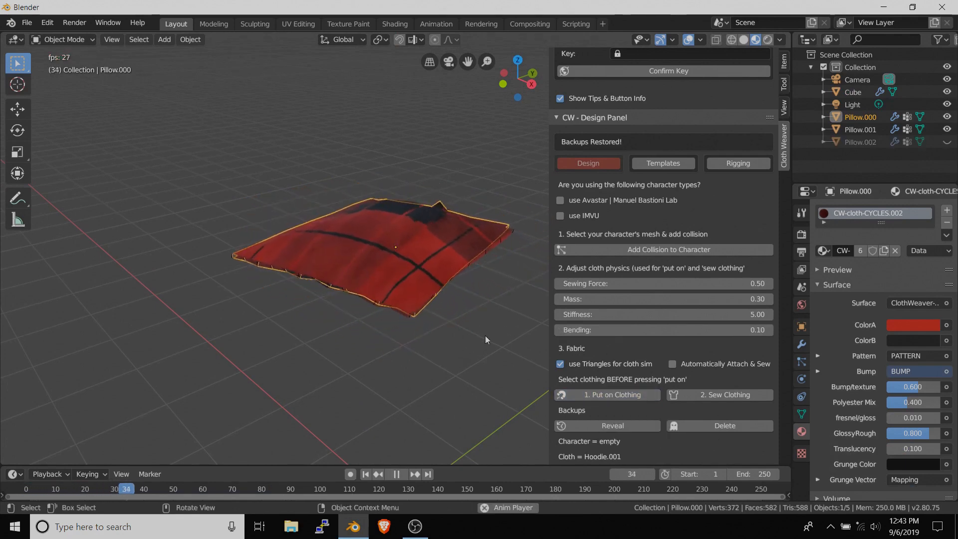
{"action": "key", "text": "space"}
{"action": "mouse_move", "coordinate": [418, 340]}
{"action": "middle_mouse_down"}
{"action": "mouse_move", "coordinate": [448, 326]}
{"action": "mouse_move", "coordinate": [429, 349]}
{"action": "middle_mouse_up"}
{"action": "left_click_drag", "start_coordinate": [218, 493], "coordinate": [6, 464]}
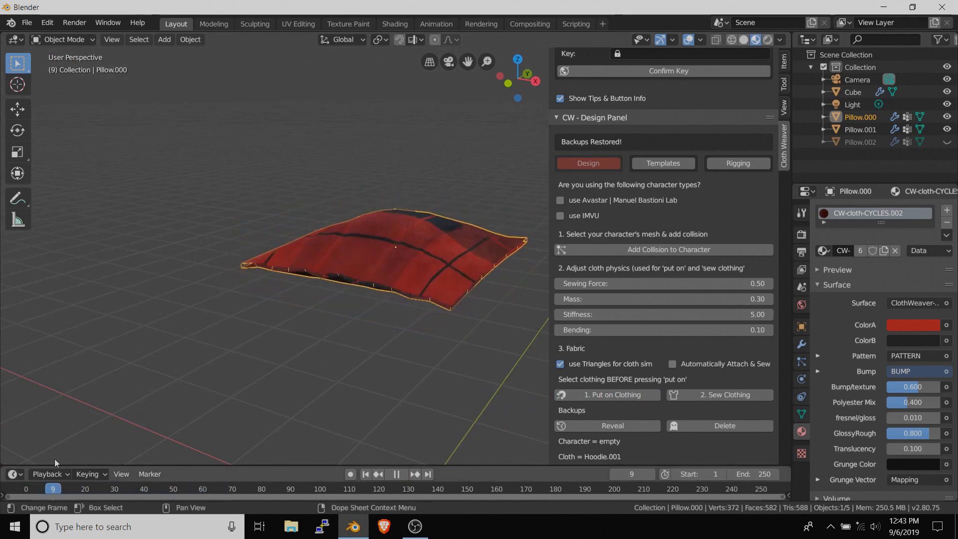
{"action": "key", "text": "space"}
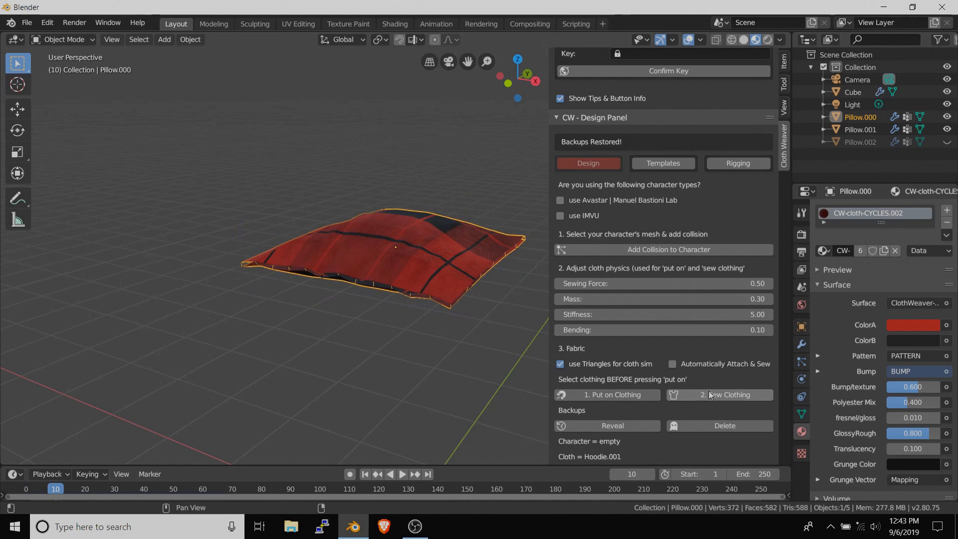
- Sew the pillow closed, pause the simulation and move the timeline back to frame 53
{"action": "left_click", "coordinate": [711, 396]}
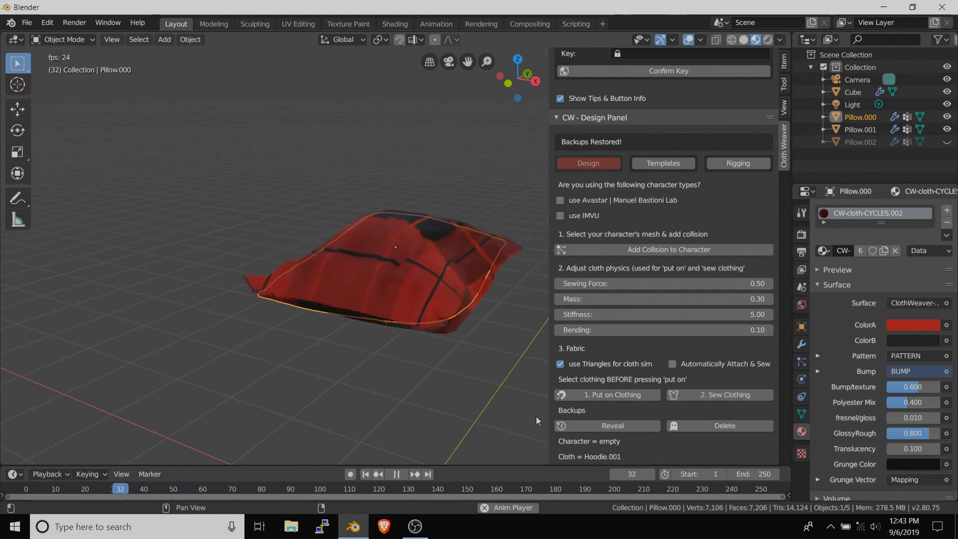
{"action": "left_click", "coordinate": [397, 473]}
{"action": "middle_click_drag", "start_coordinate": [479, 275], "coordinate": [393, 278]}
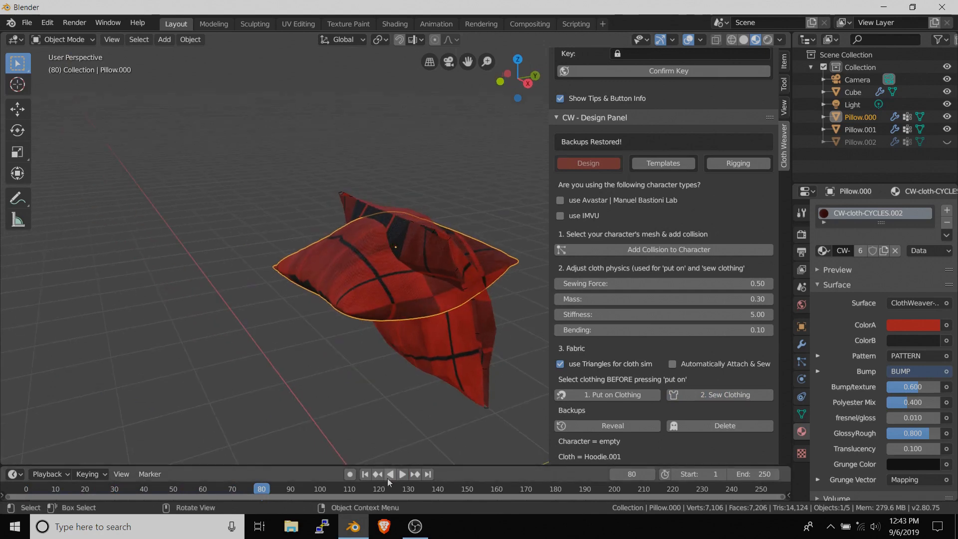
{"action": "left_click_drag", "start_coordinate": [263, 491], "coordinate": [182, 492]}
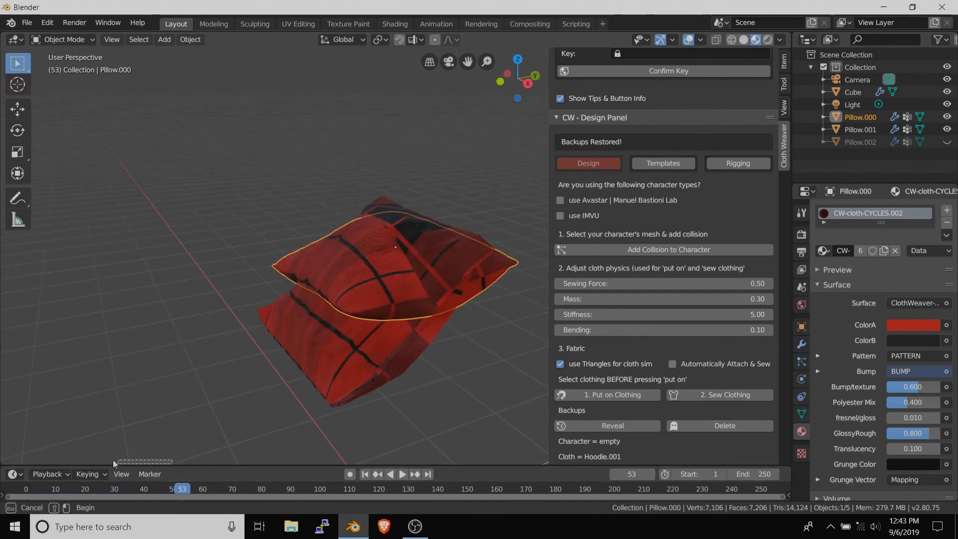
- Delete the extra pillow overlapping the sewn one and select the sewn pillow
{"action": "left_click", "coordinate": [277, 375]}
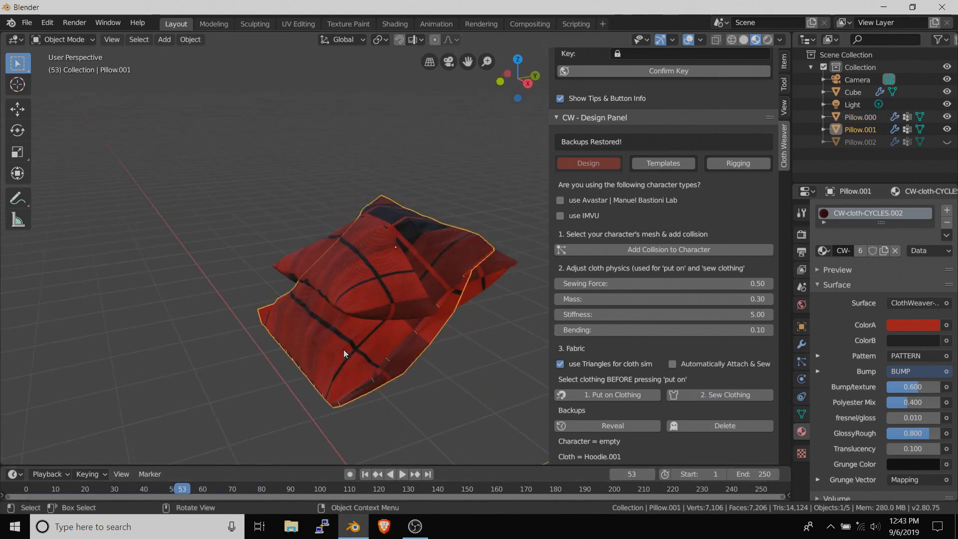
{"action": "key", "text": "Delete"}
{"action": "left_click", "coordinate": [415, 275]}
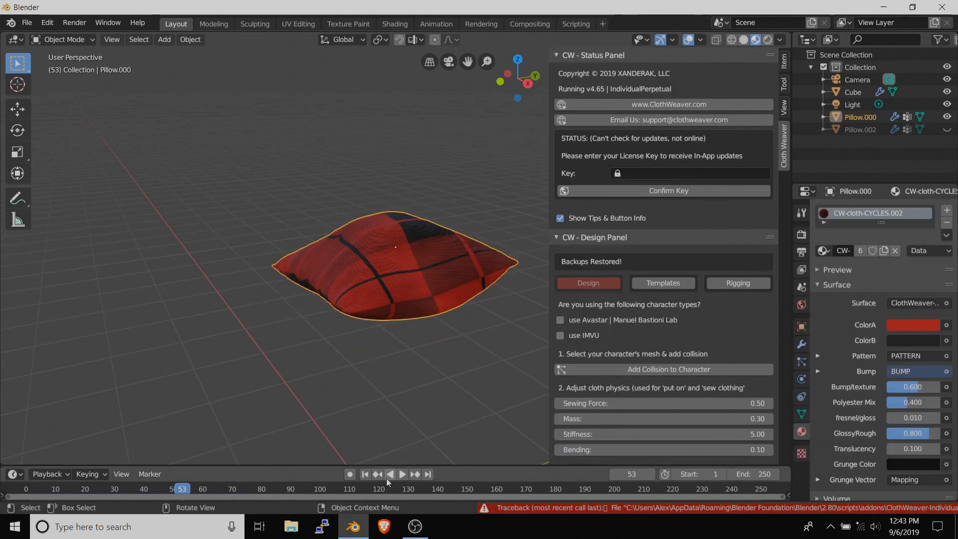
- Replay the sewn pillow's simulation, pause it at frame 58 and inspect the shape from another angle
{"action": "left_click", "coordinate": [365, 474]}
{"action": "left_click", "coordinate": [401, 476]}
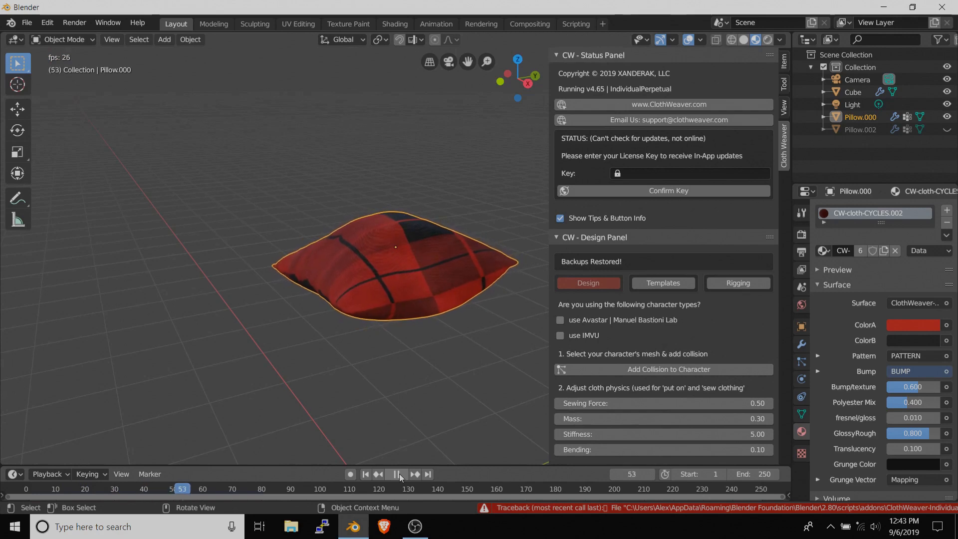
{"action": "left_click", "coordinate": [400, 474]}
{"action": "middle_click_drag", "start_coordinate": [348, 323], "coordinate": [437, 272]}
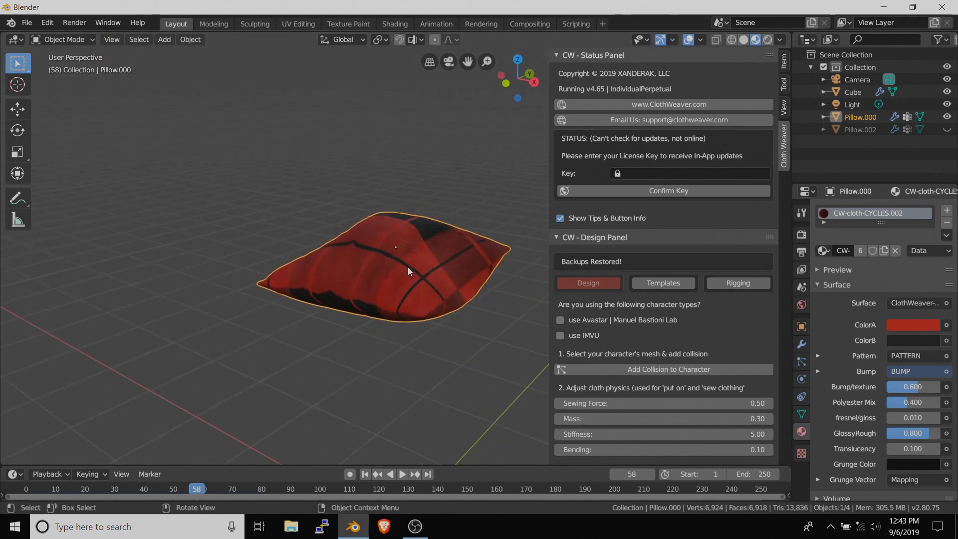
- Remove the sewn pillow from the scene and open the Cloth Weaver template gallery
{"action": "key", "text": "ctrl+z"}
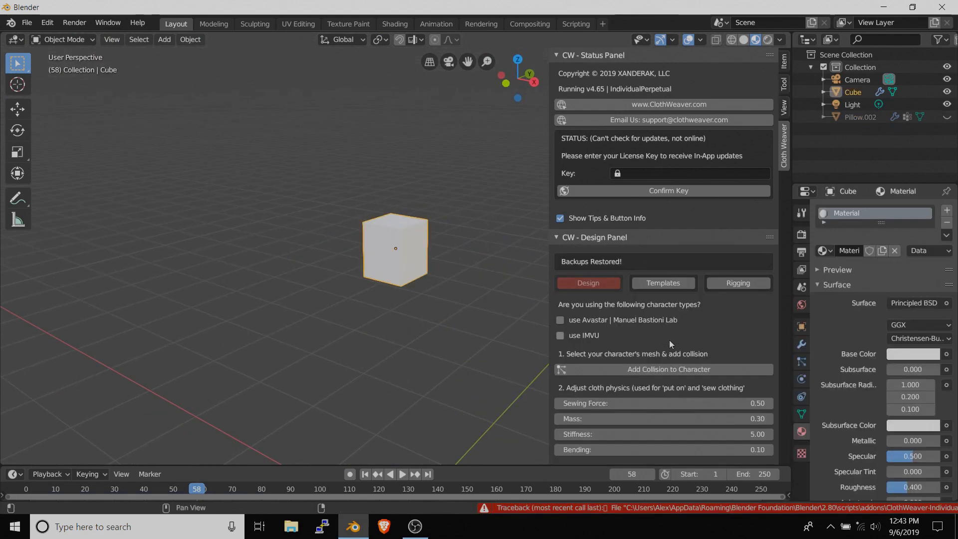
{"action": "left_click", "coordinate": [660, 284]}
{"action": "left_click", "coordinate": [658, 396]}
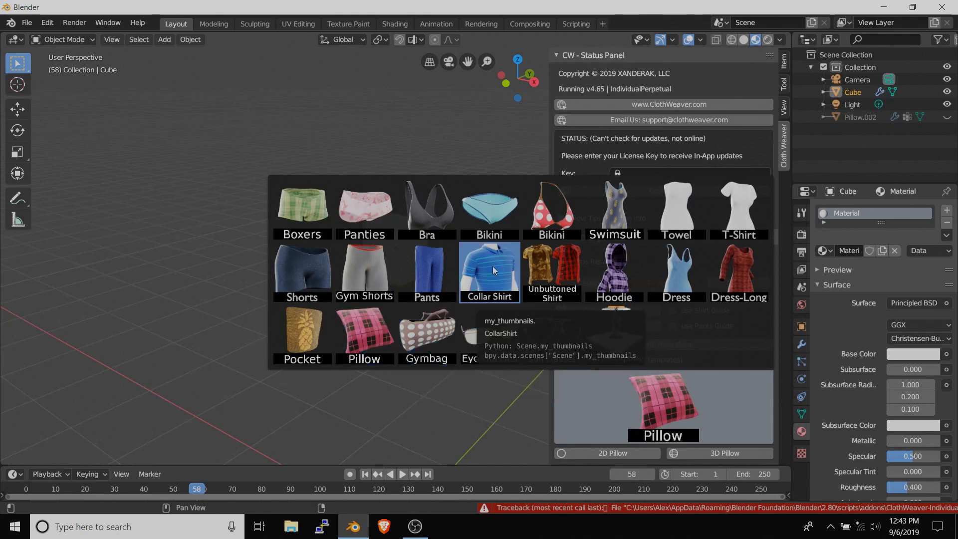
{"action": "left_click", "coordinate": [647, 389]}
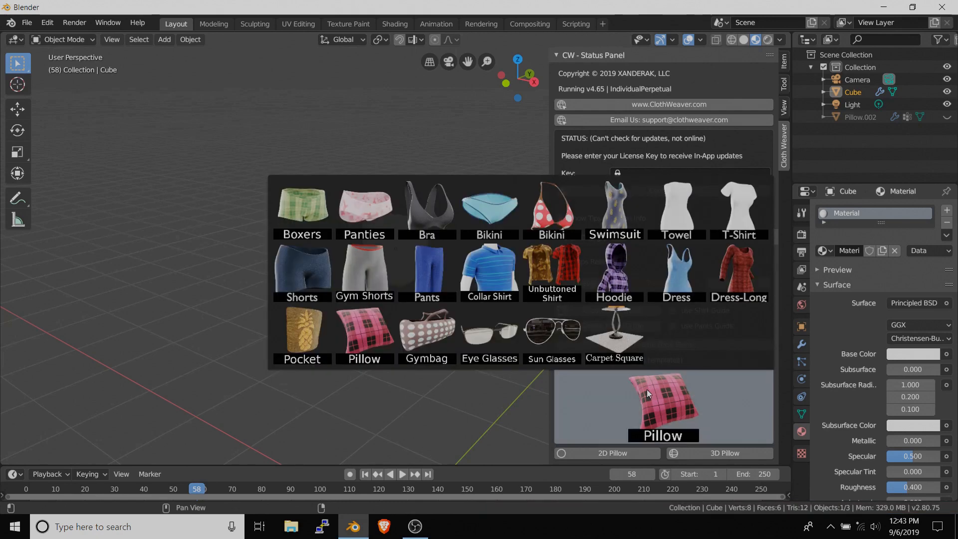